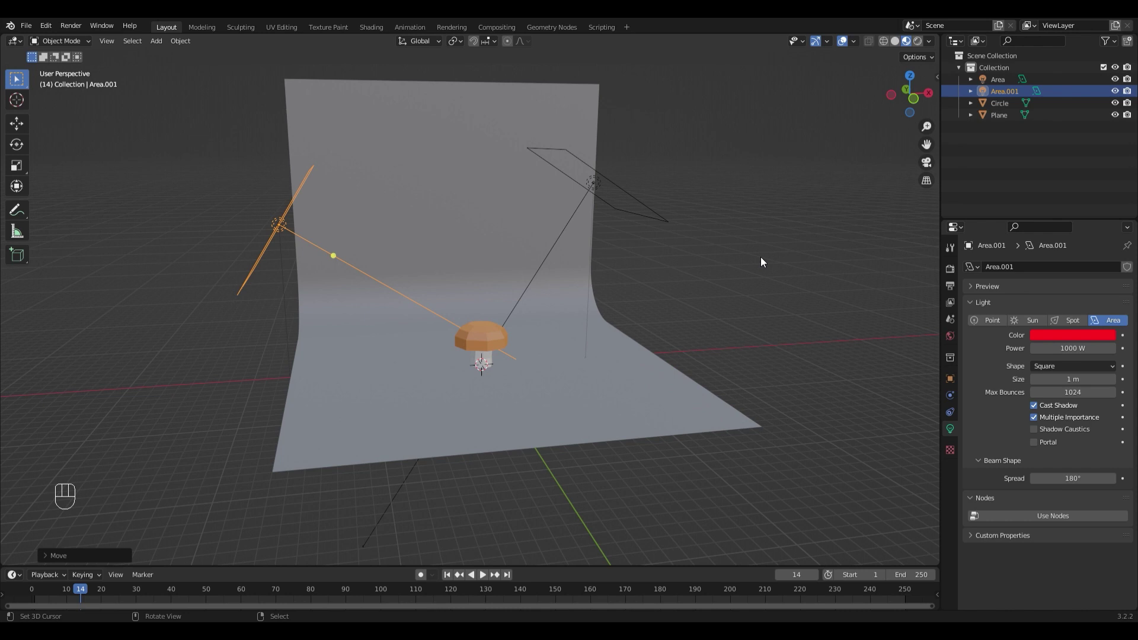
Pan and zoom the viewport to frame the low-poly mushroom.
scroll(762, 261, up, 2)
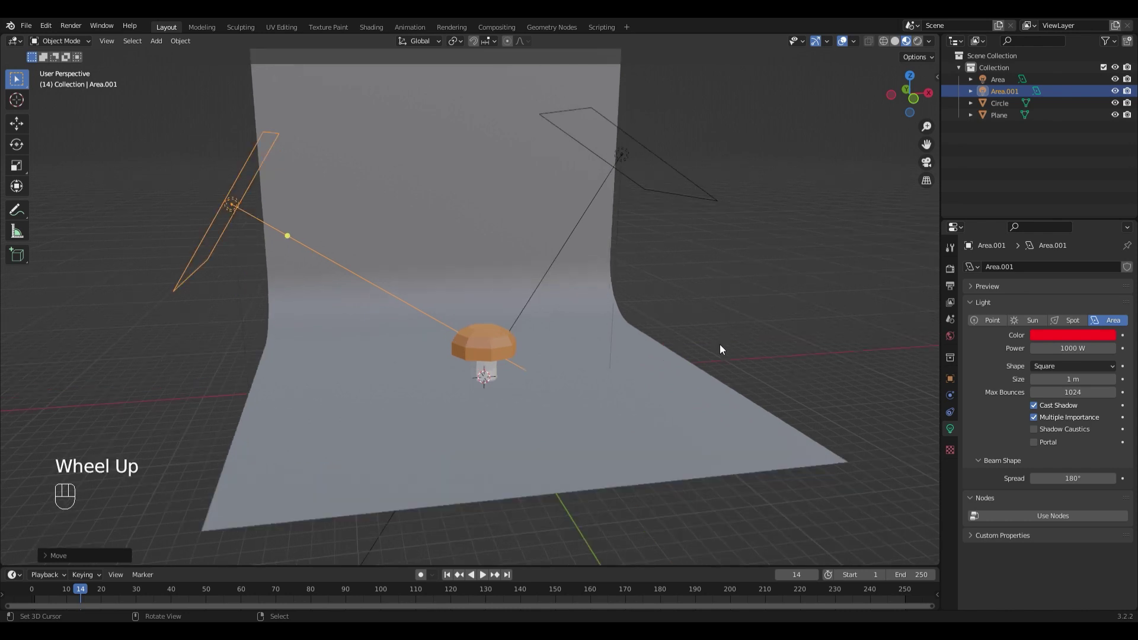
shift+middle_drag(720, 344, 734, 325)
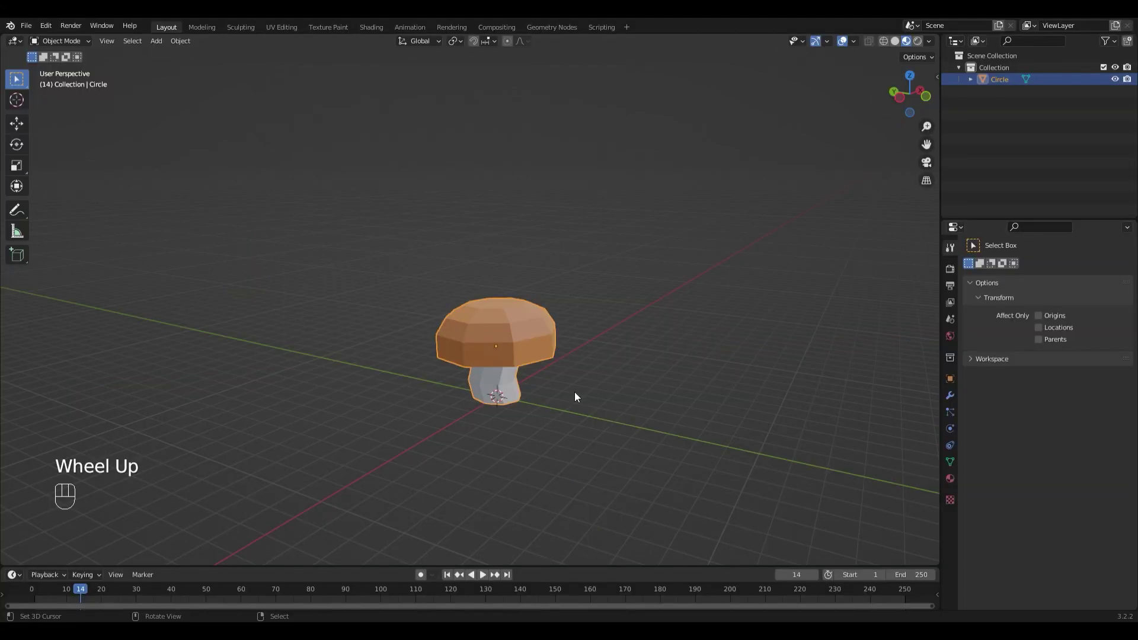
scroll(575, 394, down, 2)
scroll(561, 398, up, 1)
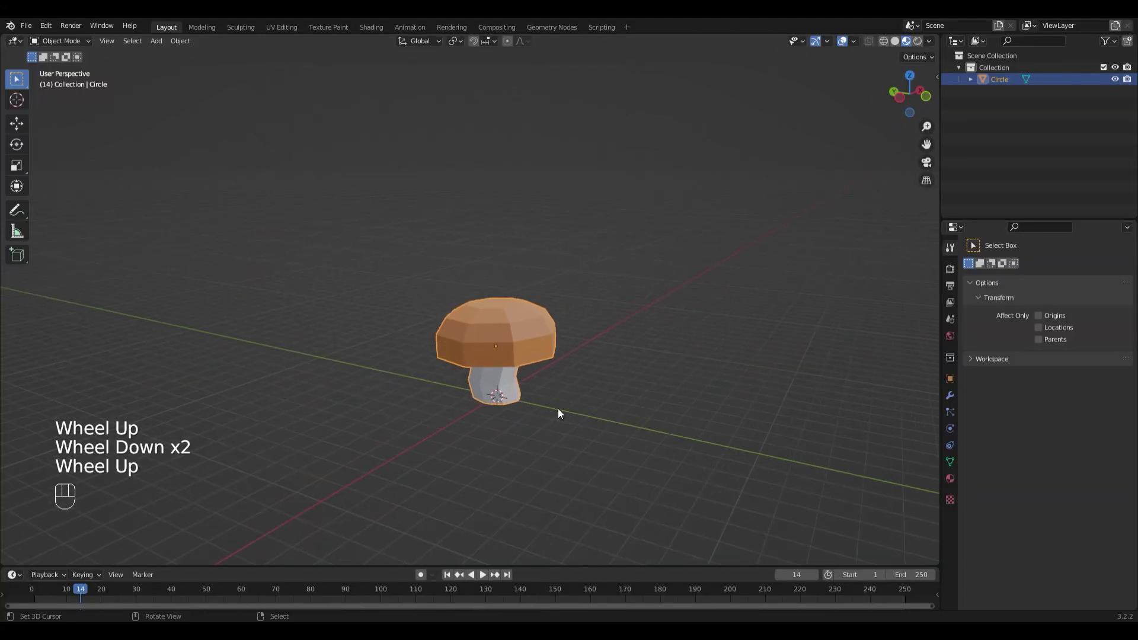
shift+middle_drag(557, 408, 538, 364)
Add a mesh plane under the mushroom and scale it up about six times into a floor.
key(shift+a)
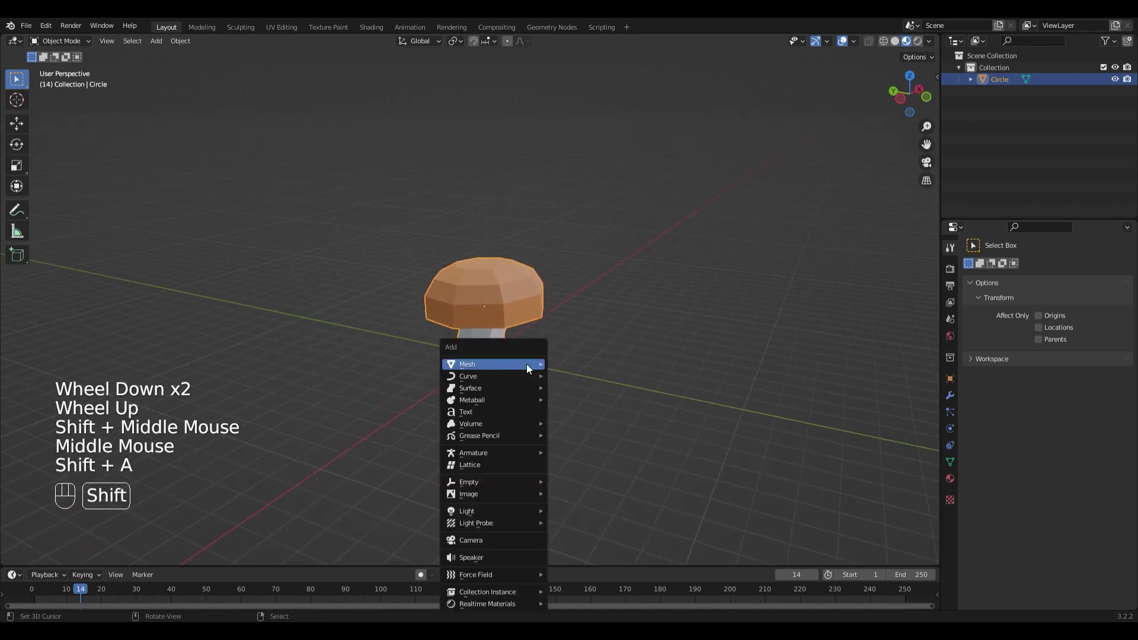
mouse_move(526, 364)
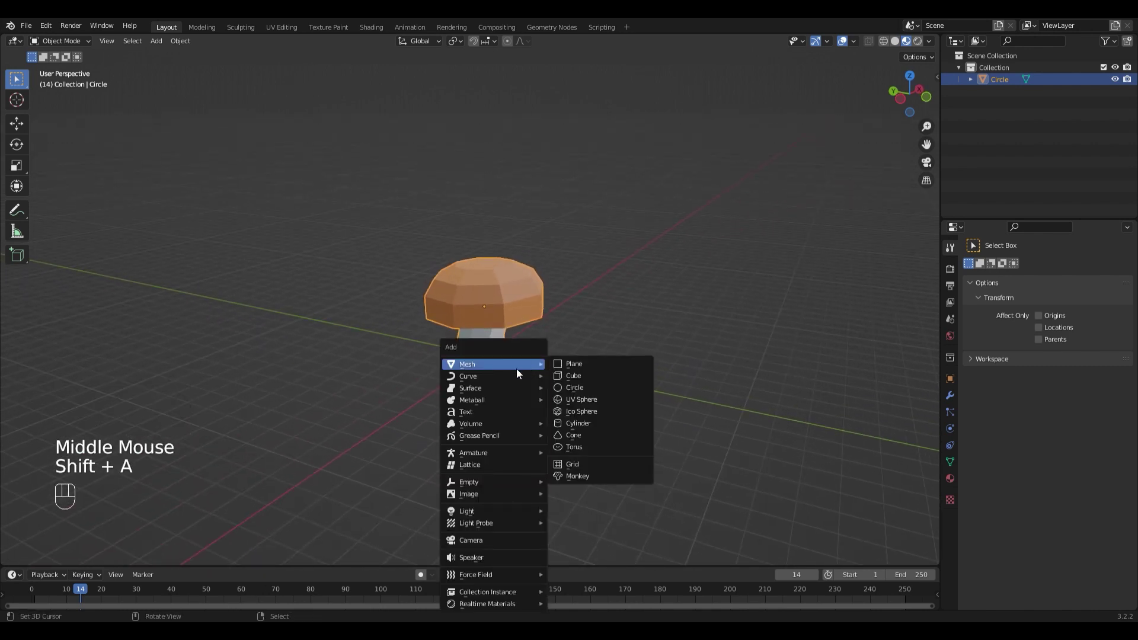
click(554, 362)
scroll(525, 247, down, 1)
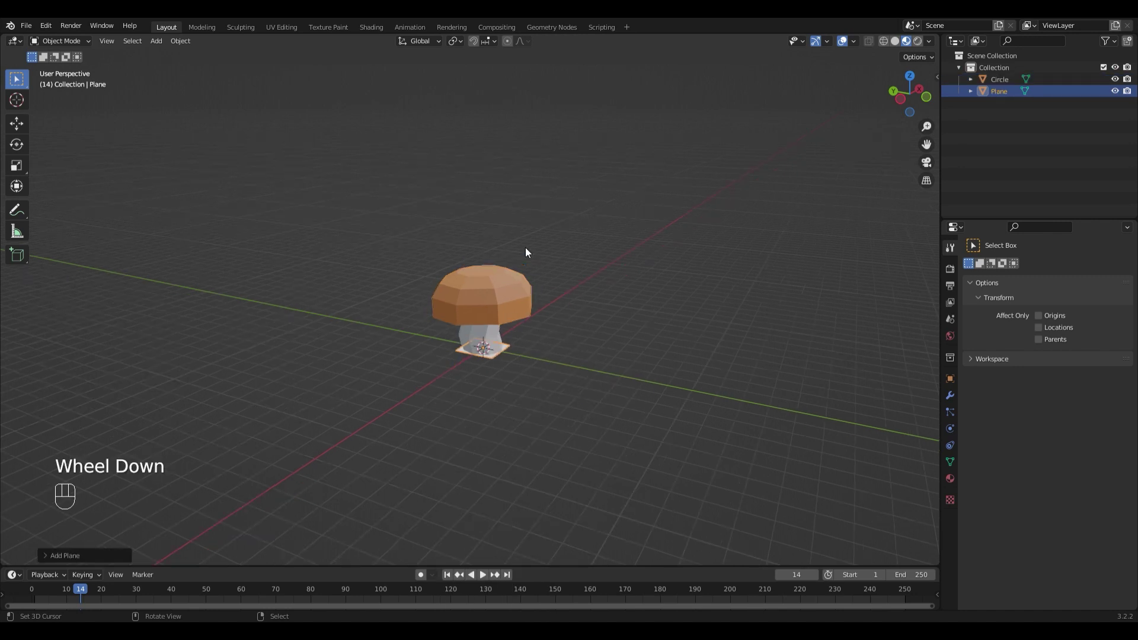
scroll(526, 330, up, 1)
scroll(526, 331, down, 1)
key(s)
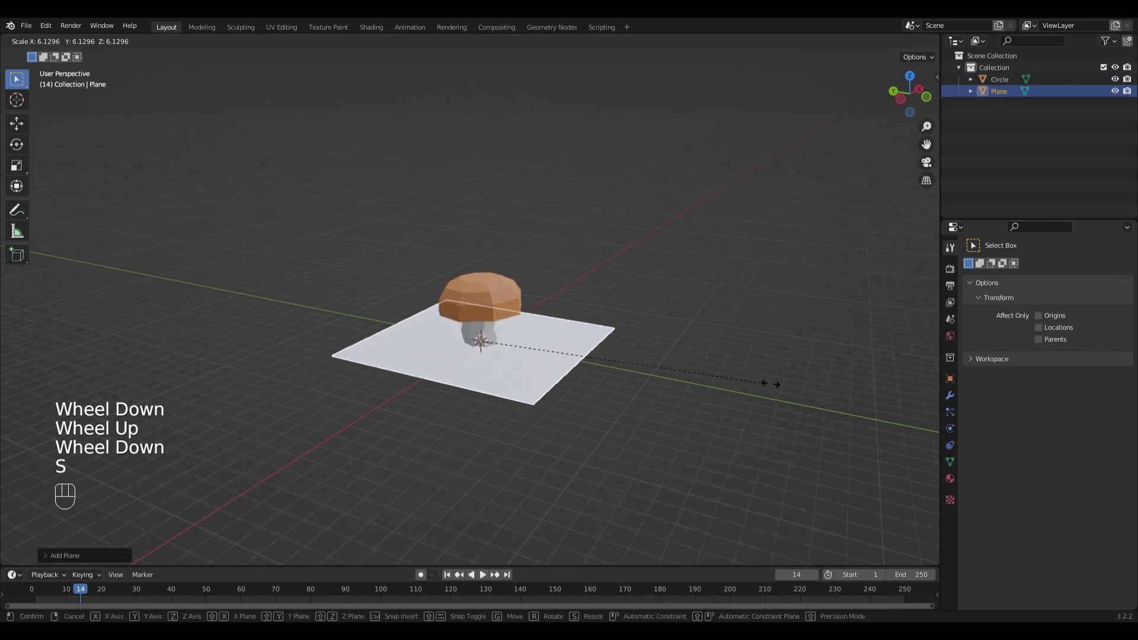
click(436, 355)
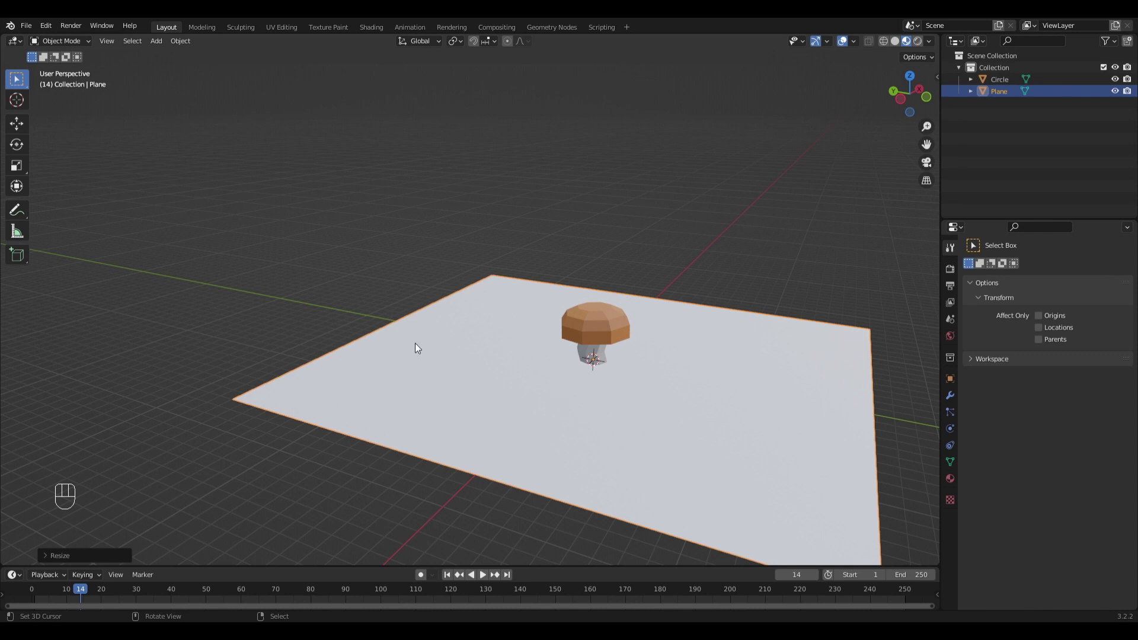
In edge select mode, extrude the plane's back edge straight up along Z into a tall wall.
key(Tab)
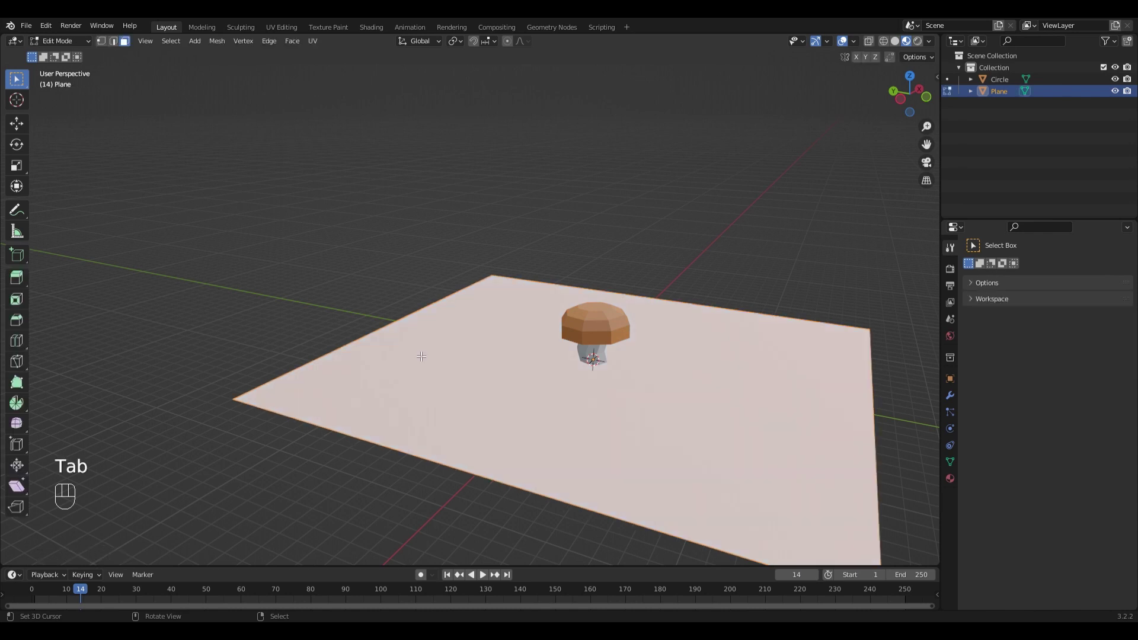
key(2)
right_click(376, 339)
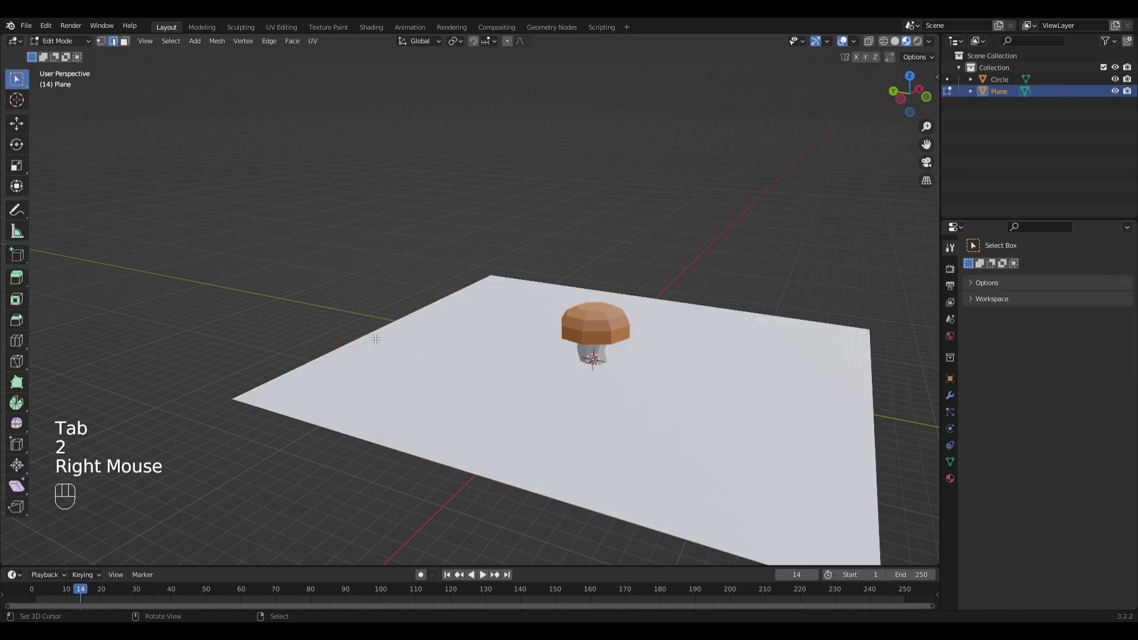
scroll(402, 338, down, 1)
key(e)
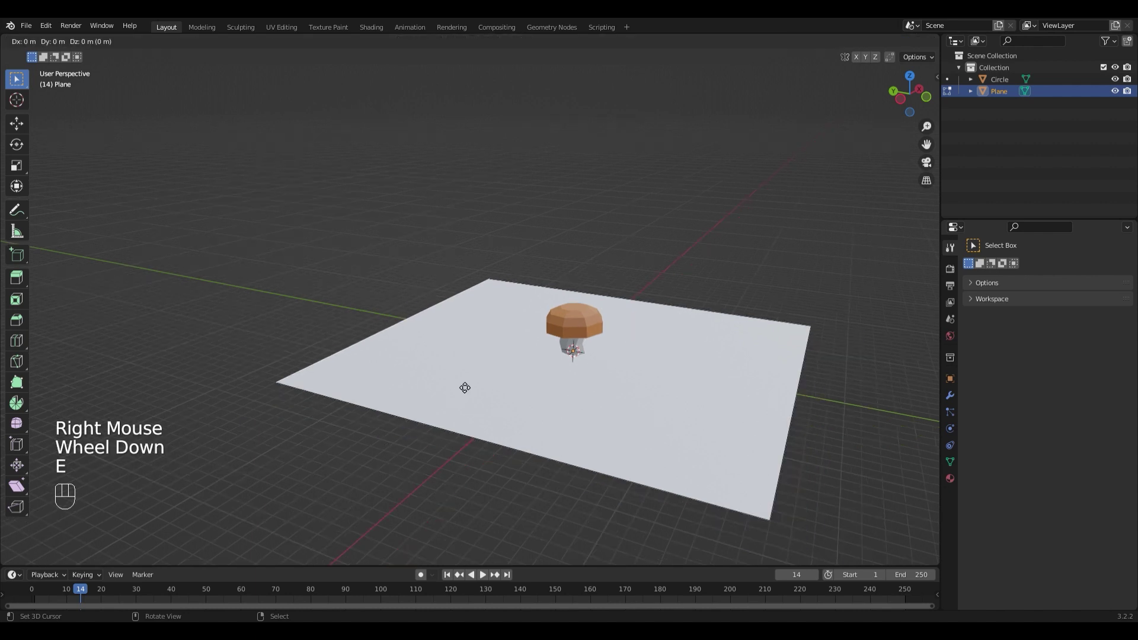
key(z)
click(438, 93)
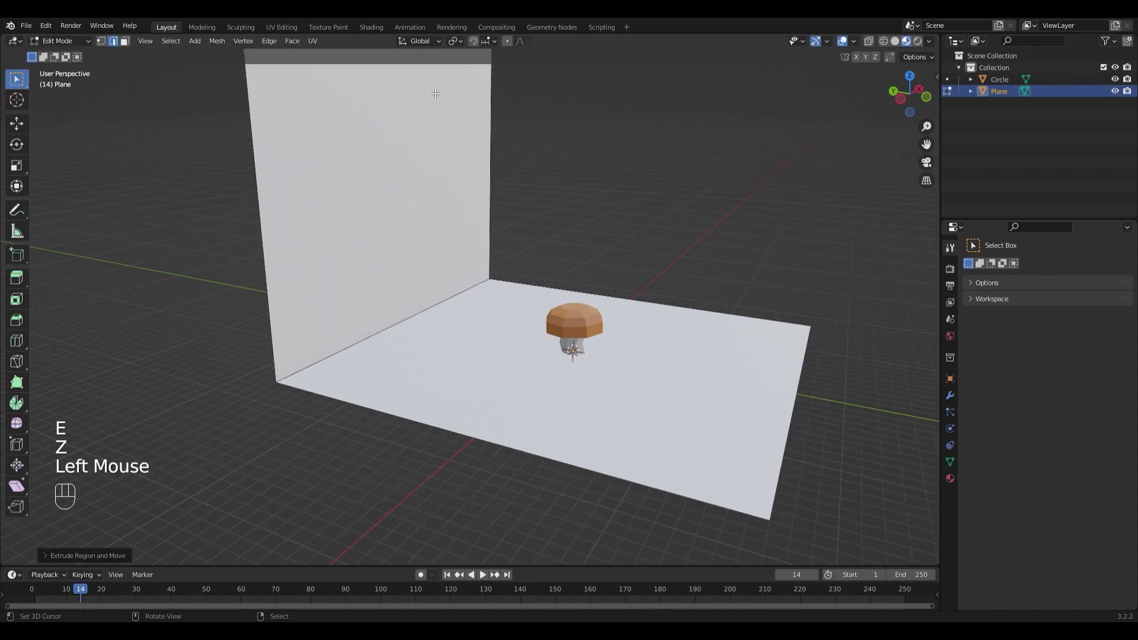
Reframe the view and select the edge where the wall meets the floor.
scroll(503, 162, down, 3)
shift+middle_drag(503, 163, 510, 213)
scroll(455, 379, up, 2)
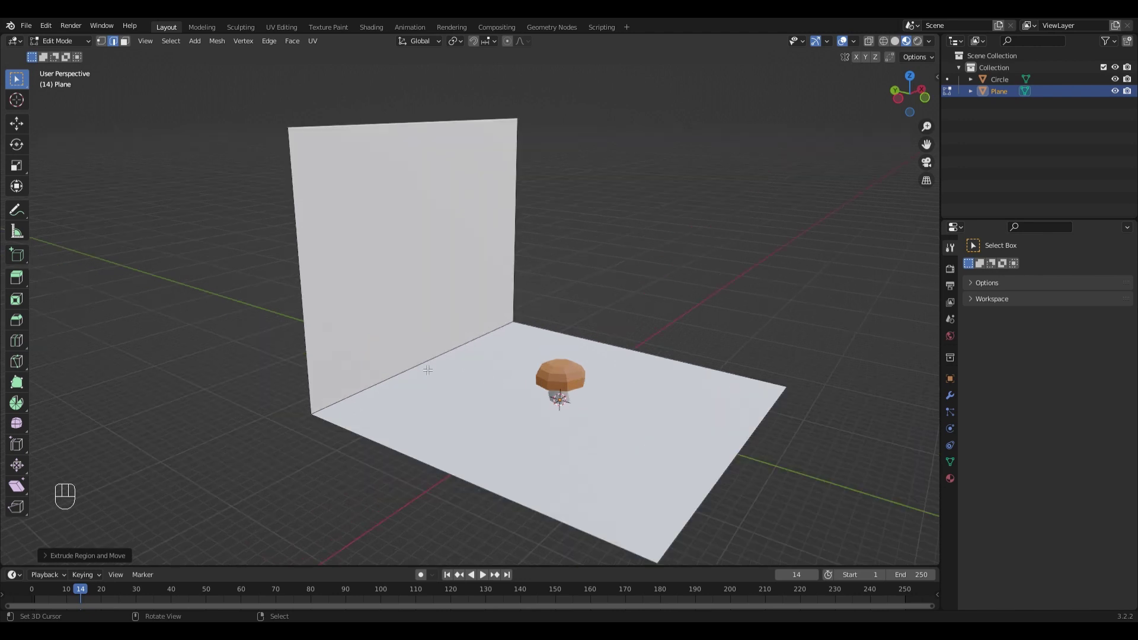
scroll(427, 371, down, 2)
scroll(426, 371, up, 2)
shift+middle_drag(427, 374, 426, 379)
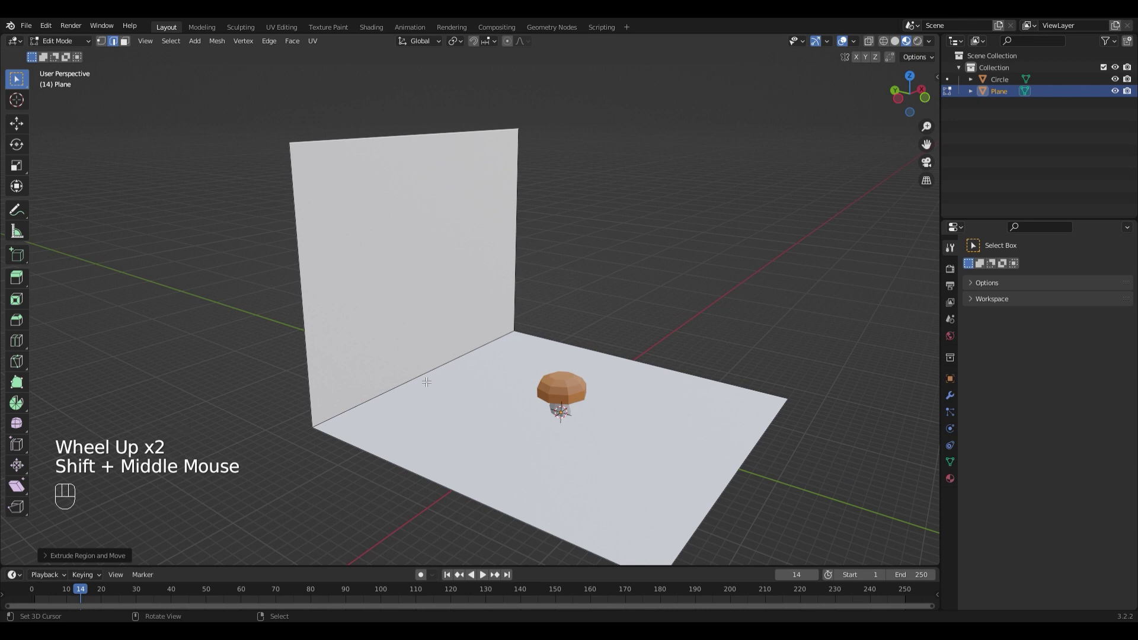
right_click(425, 379)
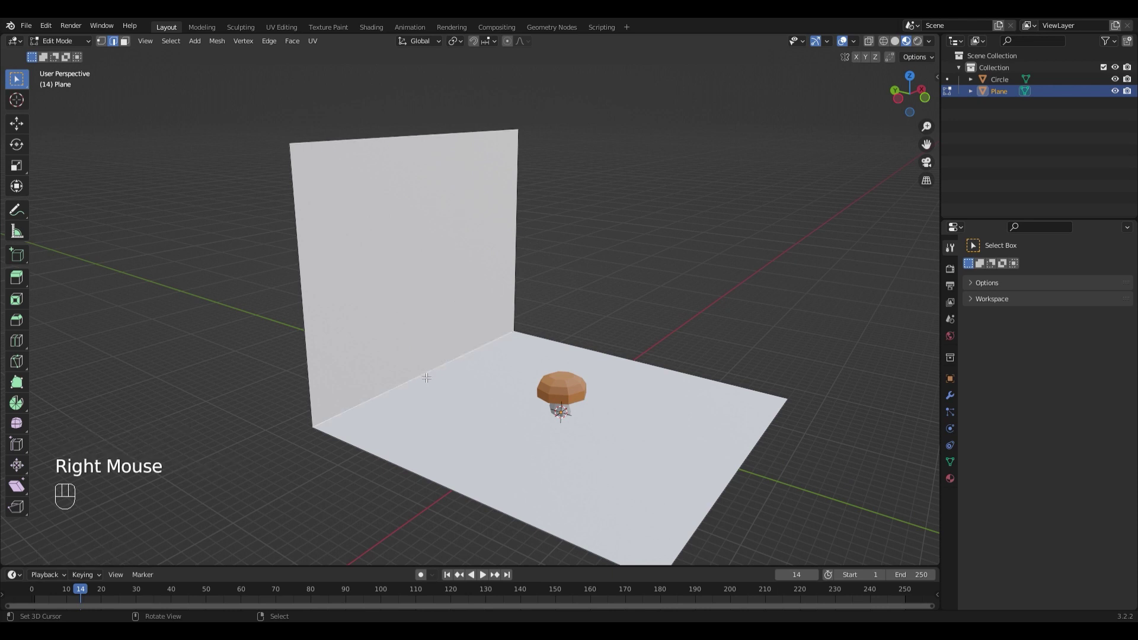
Bevel the wall-floor edge with many segments into a smooth curved corner.
key(ctrl+b)
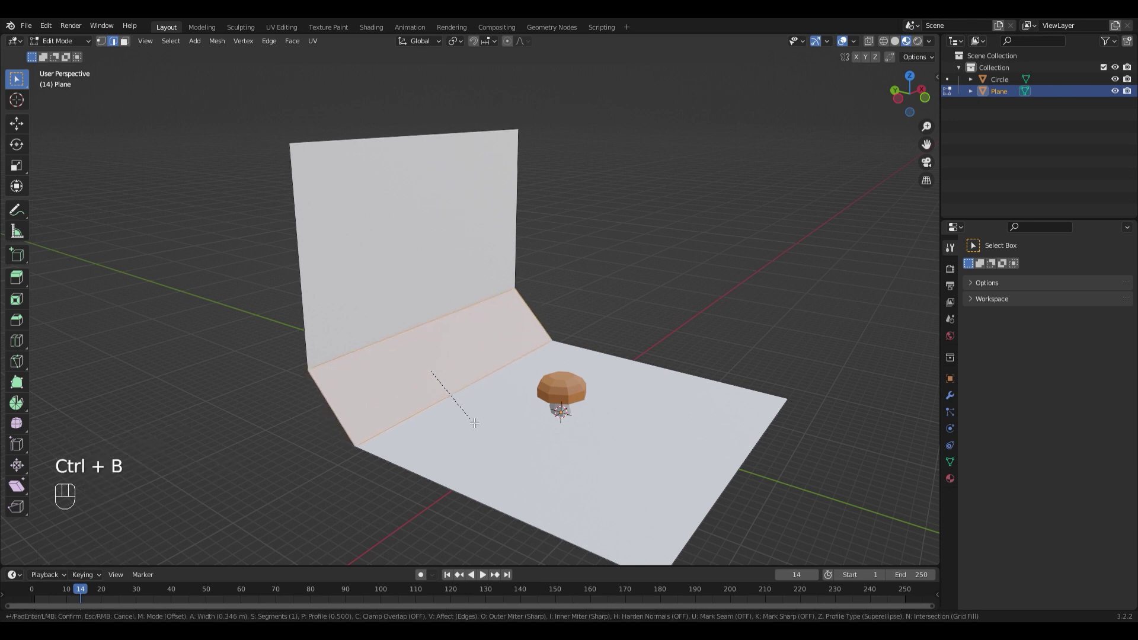
scroll(472, 423, up, 6)
scroll(473, 422, down, 4)
scroll(473, 423, up, 7)
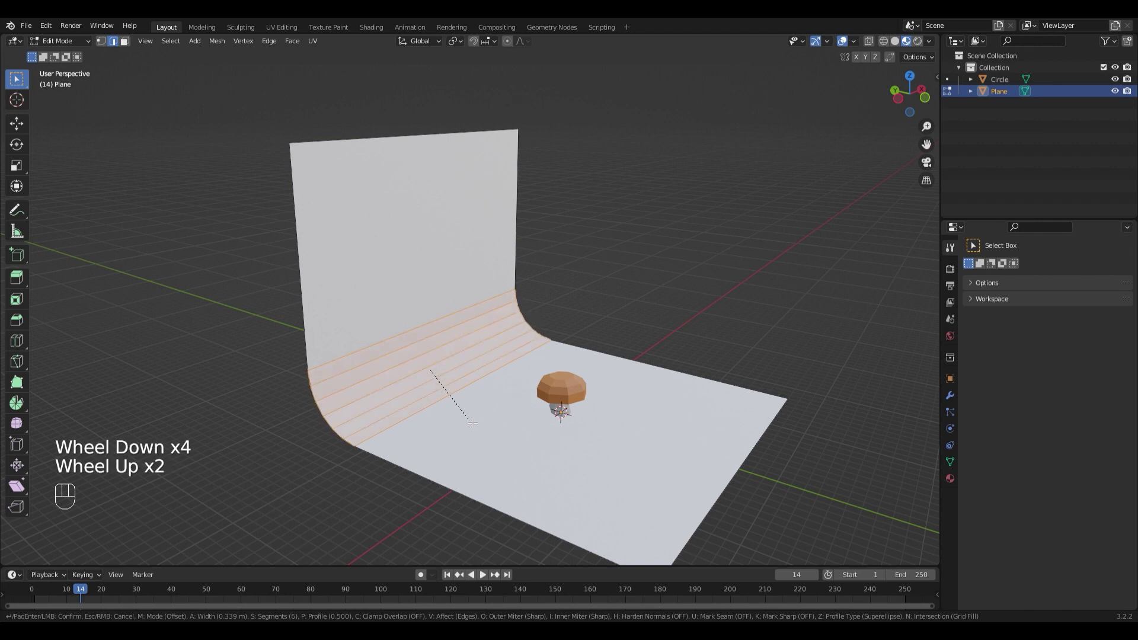
scroll(473, 422, up, 7)
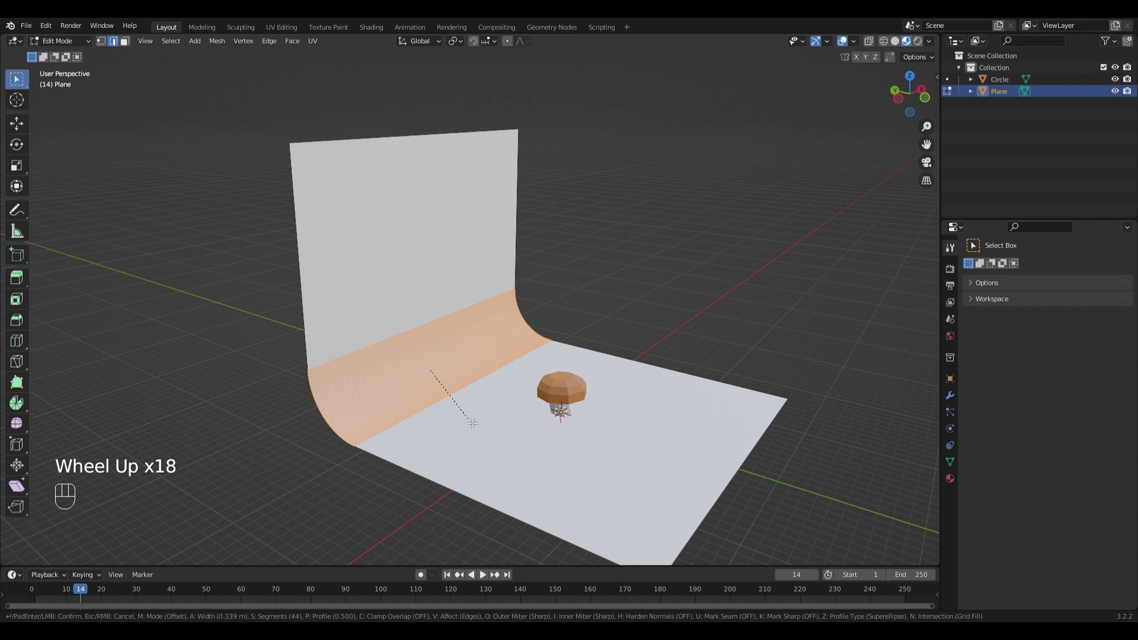
click(472, 423)
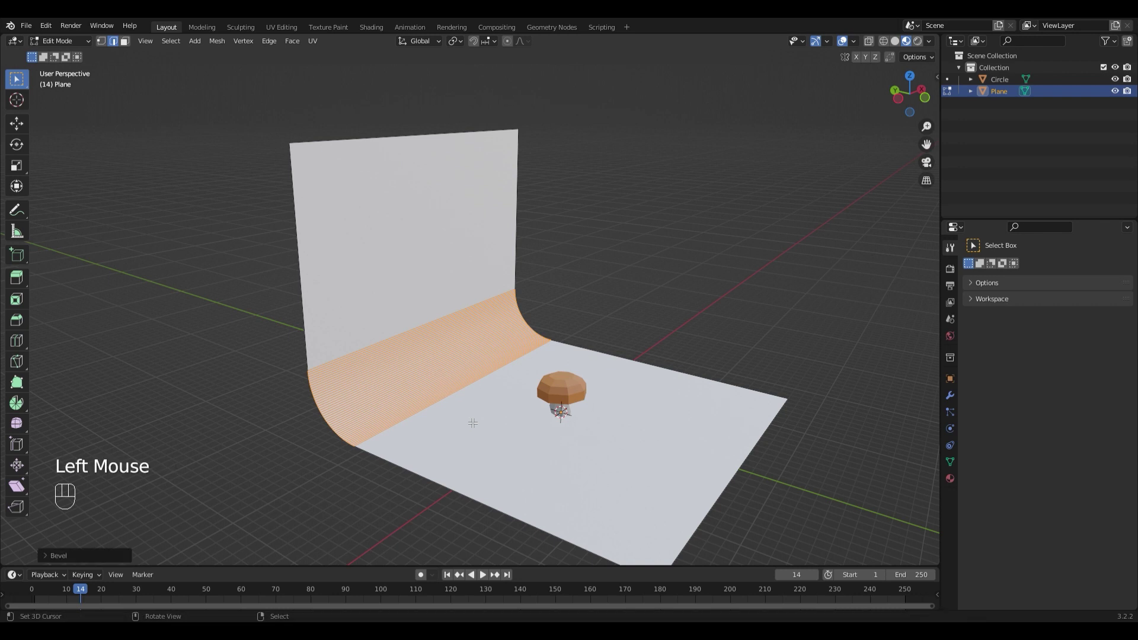
scroll(699, 451, down, 1)
In Object Mode, give the backdrop a new material with Base Color value lowered to about 0.163.
key(Tab)
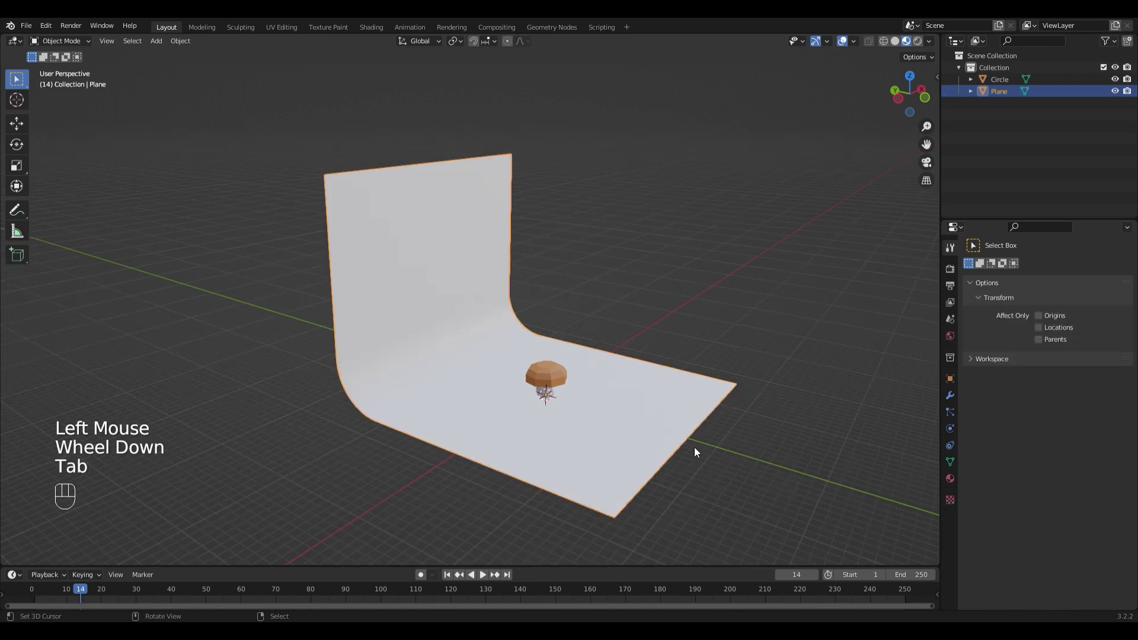
scroll(691, 446, up, 1)
middle_drag(679, 467, 617, 460)
scroll(618, 460, down, 1)
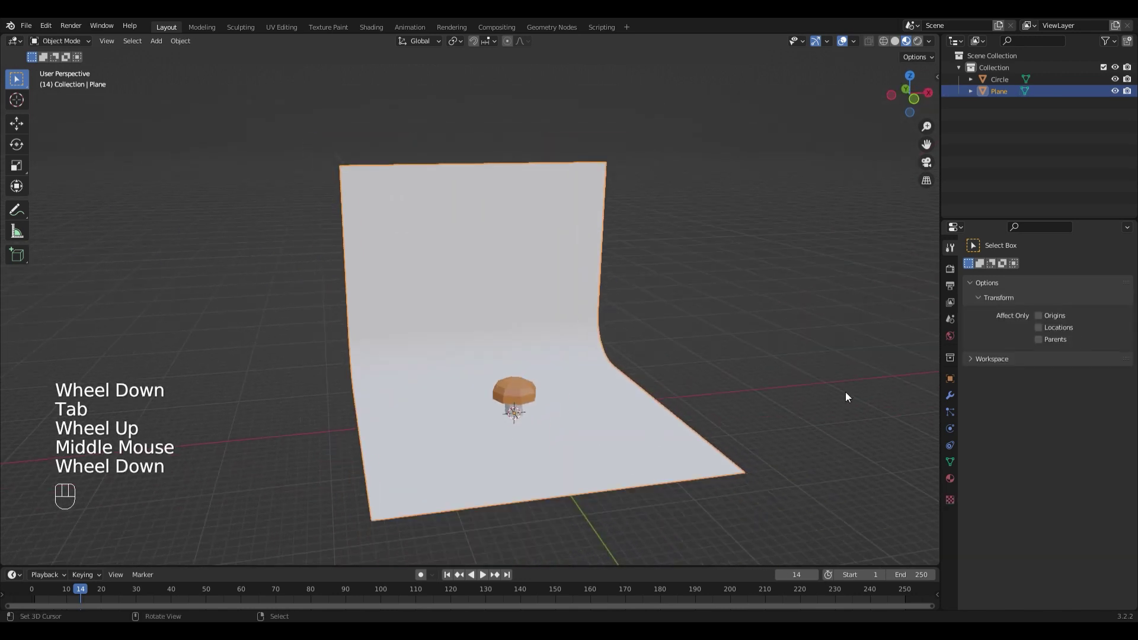
click(950, 478)
click(1030, 319)
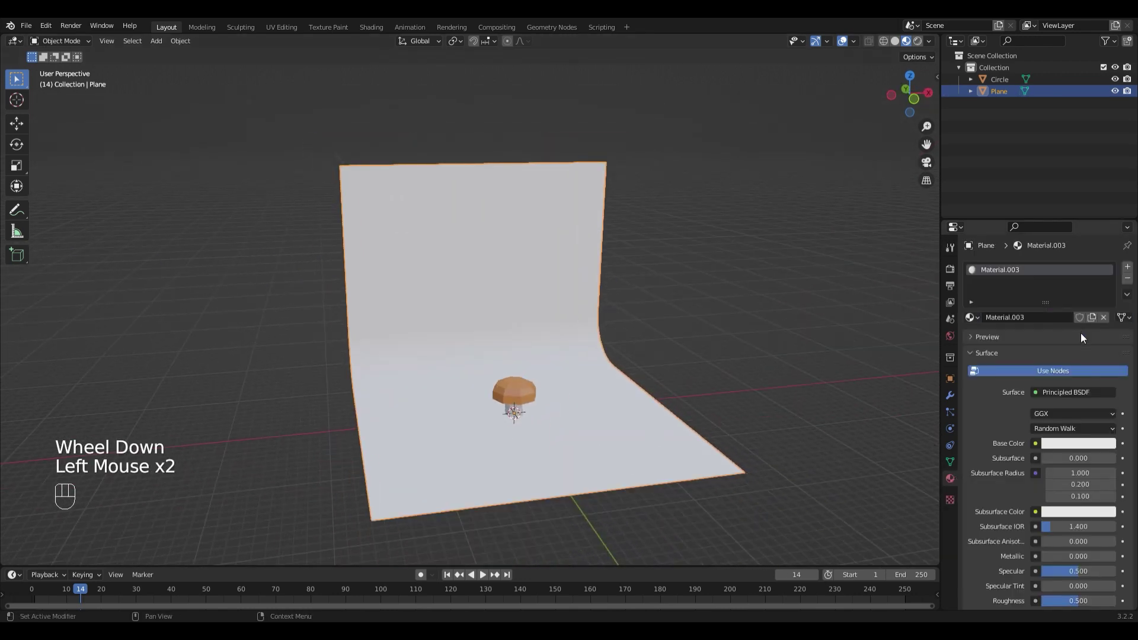
click(1061, 441)
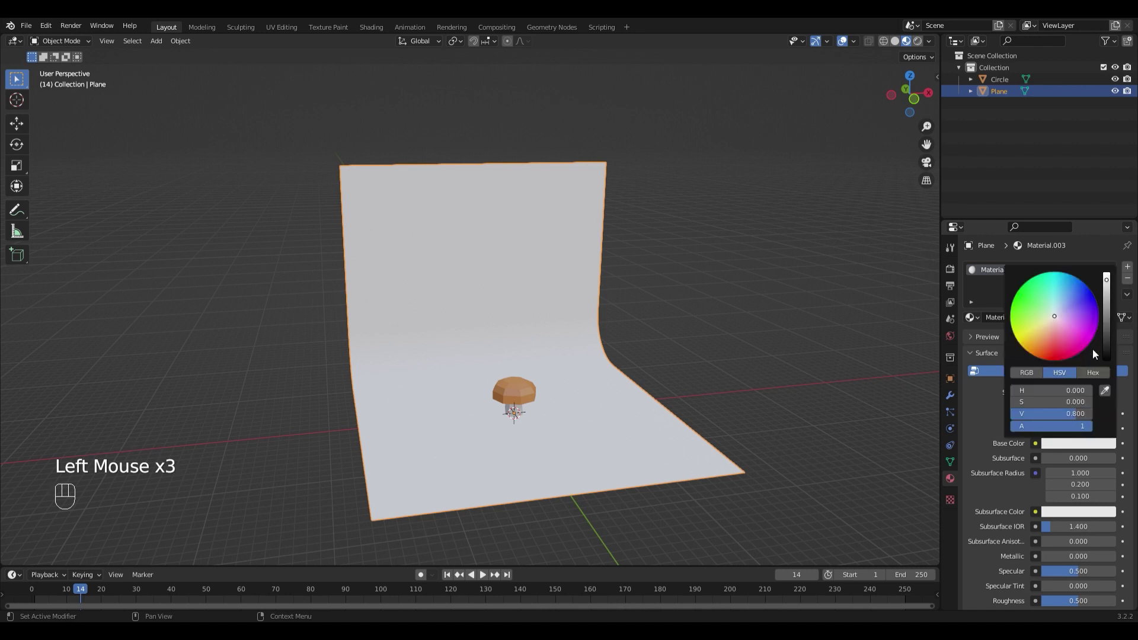
drag(1106, 278, 1107, 320)
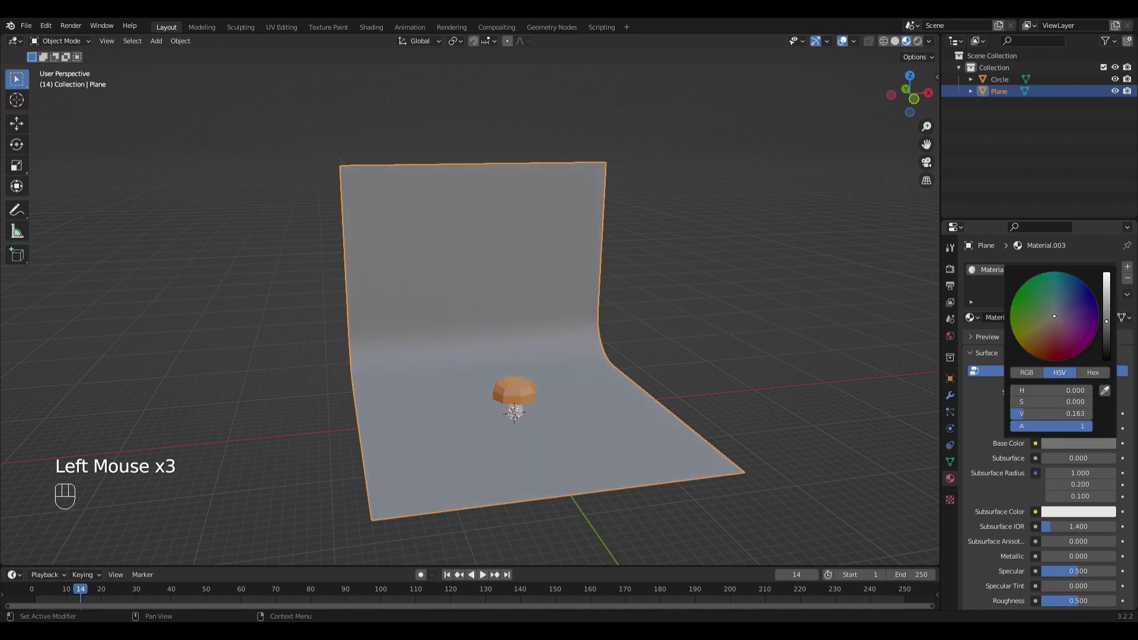
Orbit and pan the view to frame the backdrop and mushroom.
shift+middle_drag(791, 361, 692, 345)
scroll(651, 336, down, 1)
scroll(594, 335, up, 2)
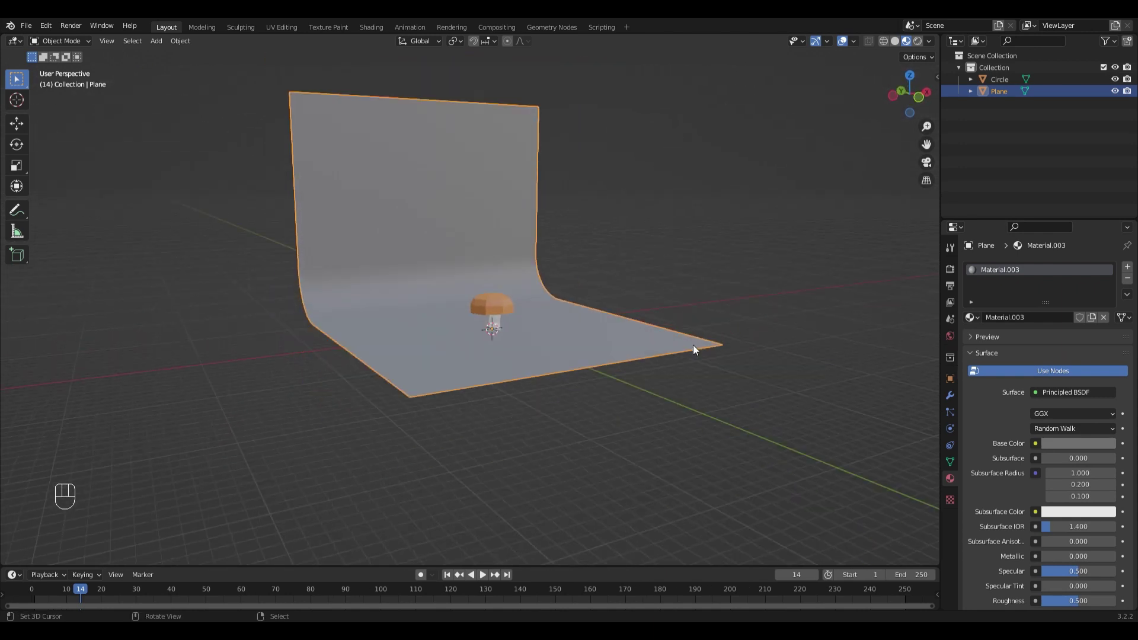
scroll(630, 291, up, 1)
shift+middle_drag(629, 289, 617, 347)
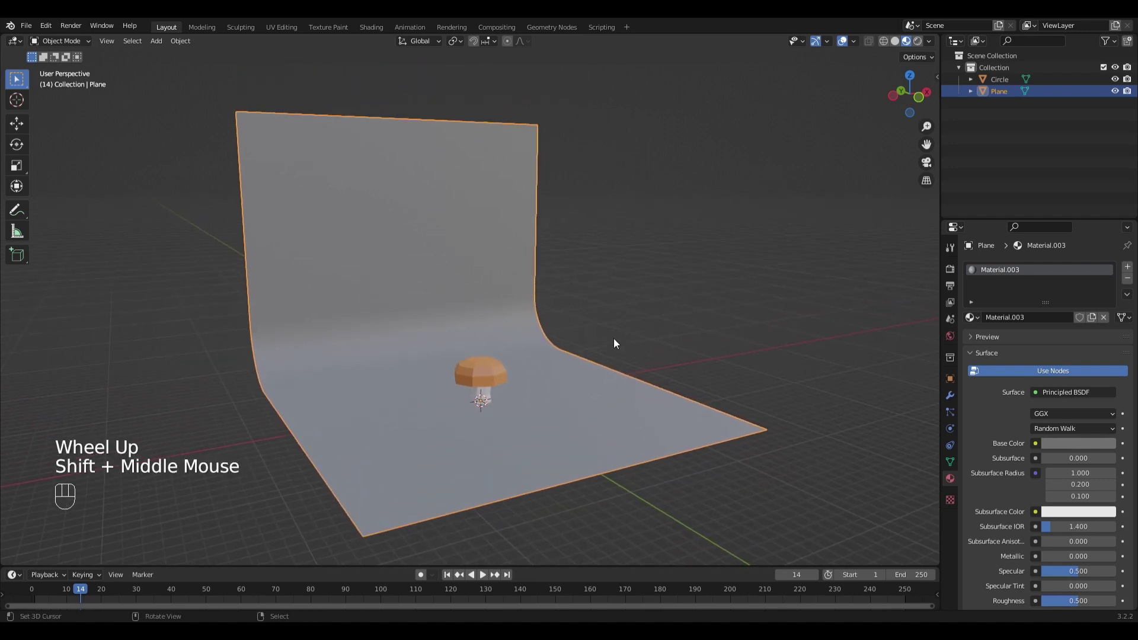
scroll(615, 341, down, 1)
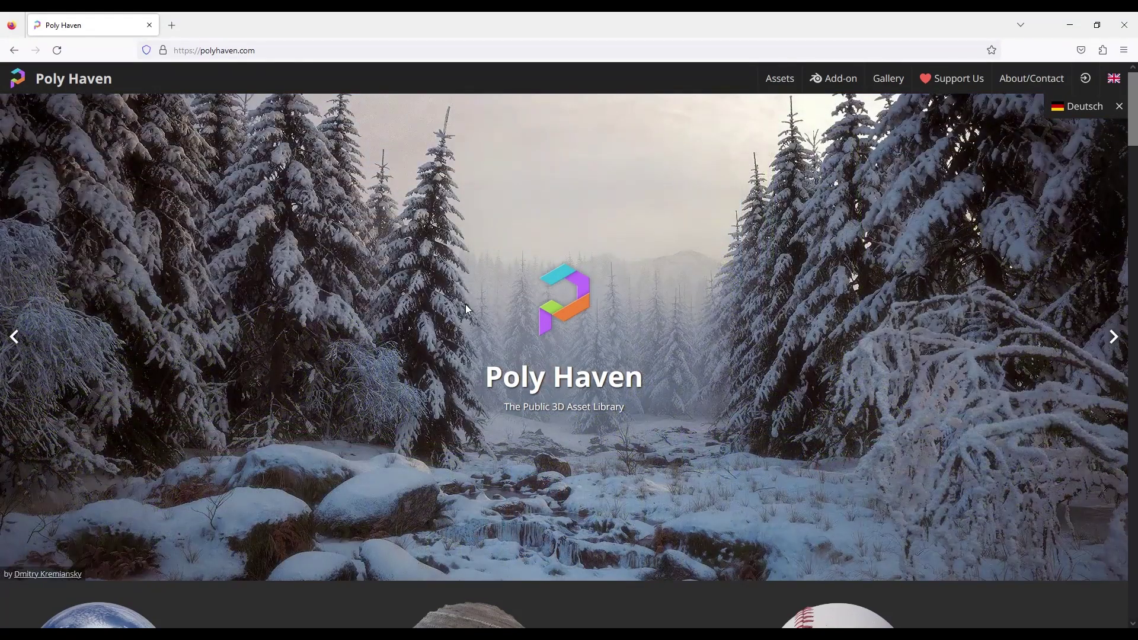
Browse Poly Haven's HDRI listing and open the Small Empty House page.
scroll(748, 217, down, 6)
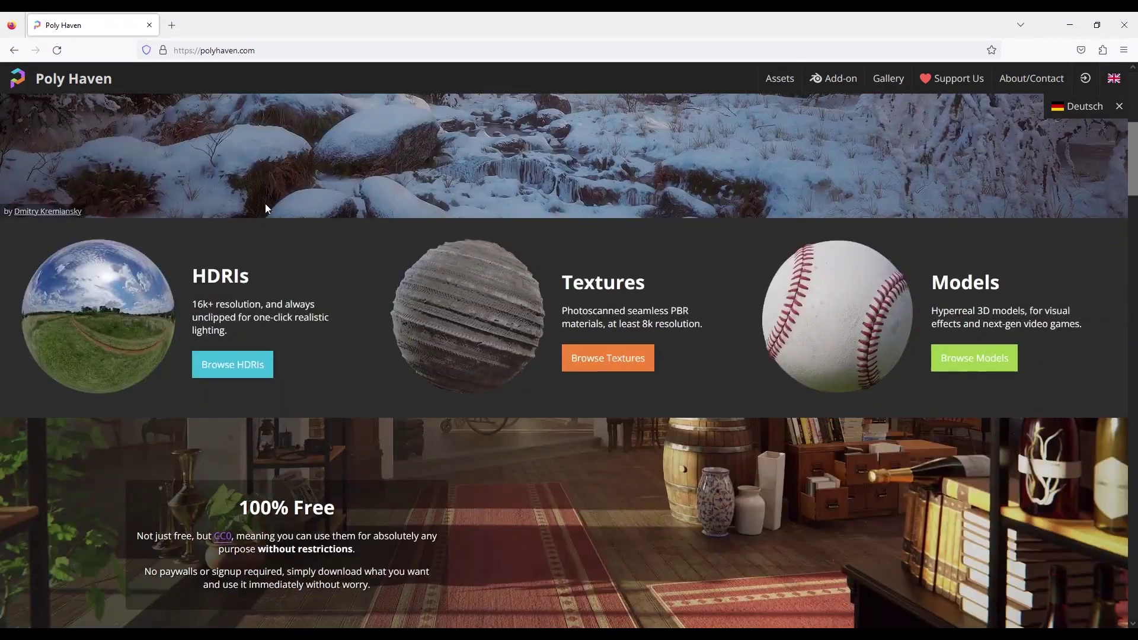
click(230, 364)
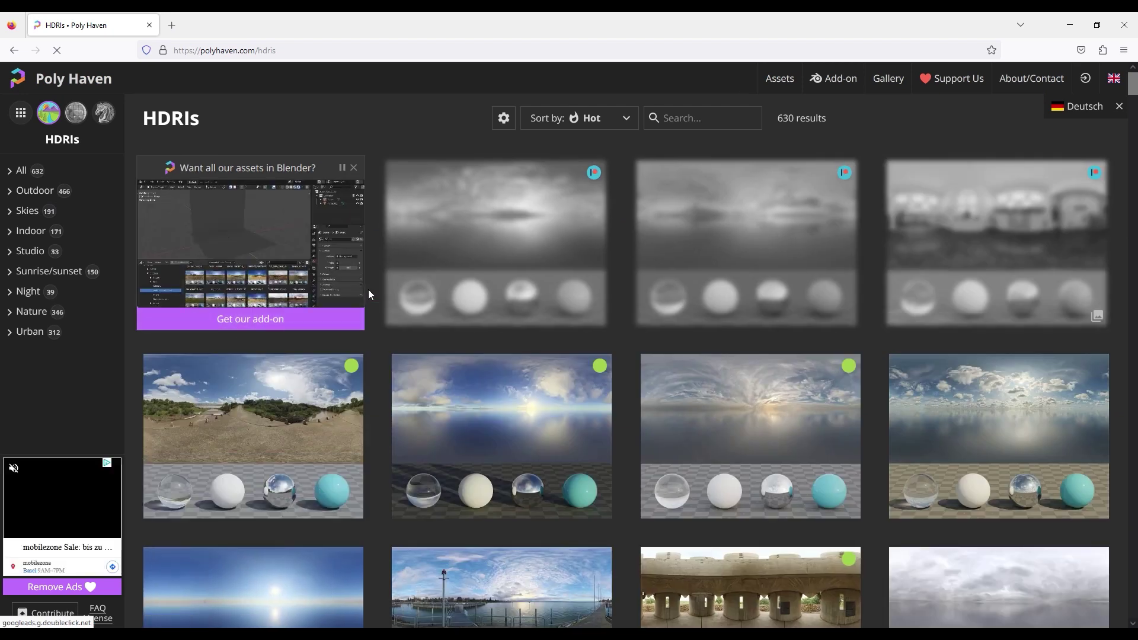
click(600, 376)
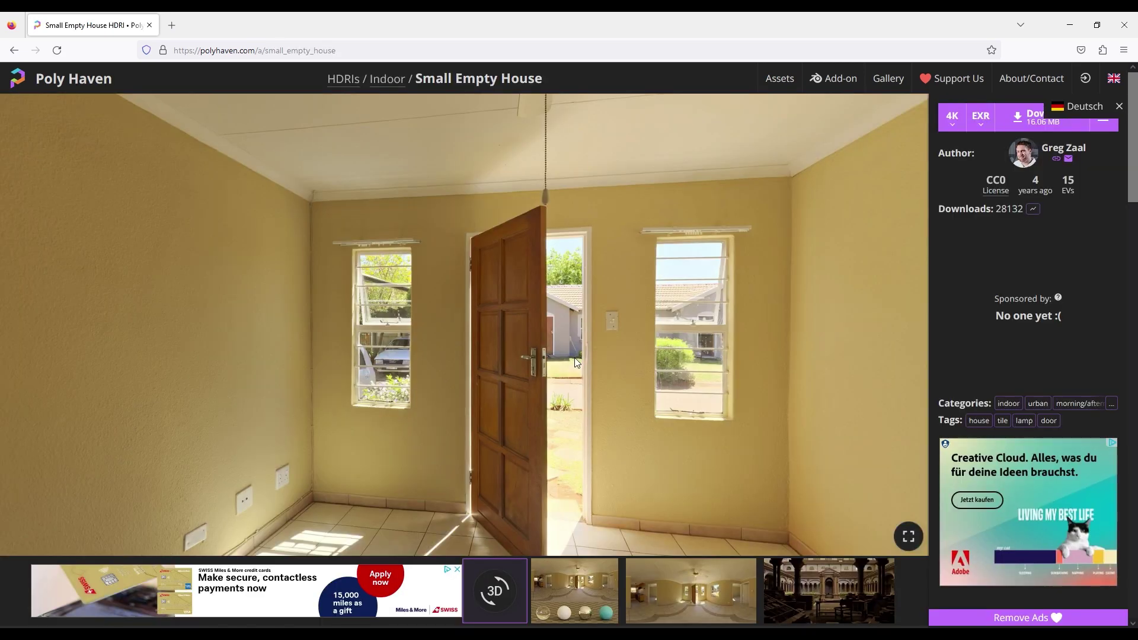
Rotate the room panorama preview, then choose 1K as the download resolution.
drag(534, 332, 164, 241)
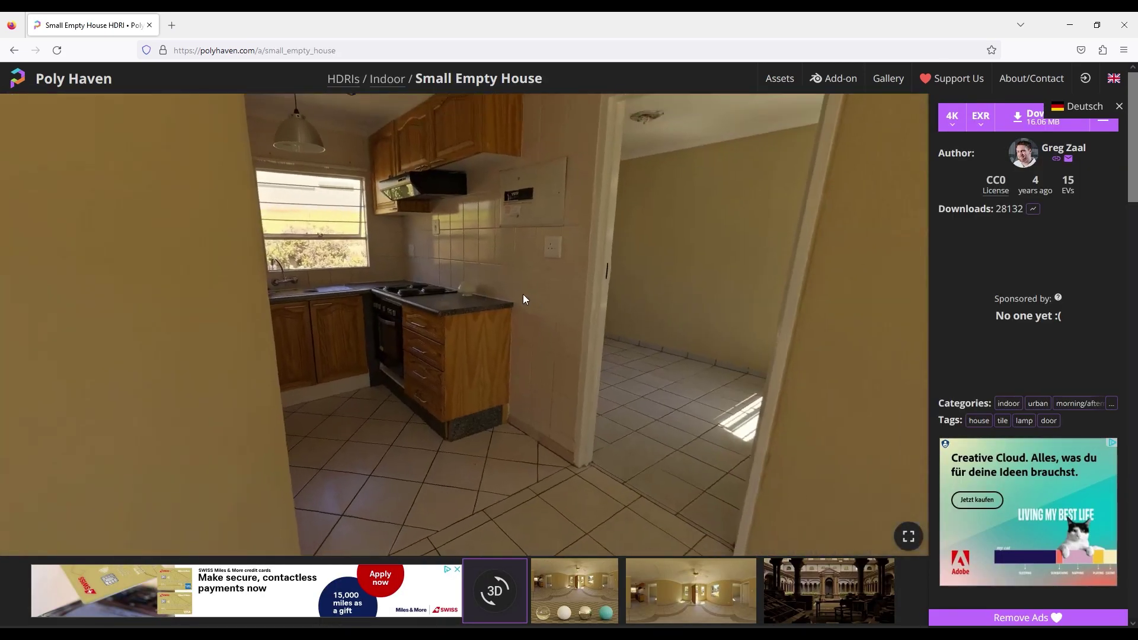
drag(526, 300, 201, 350)
drag(191, 222, 826, 318)
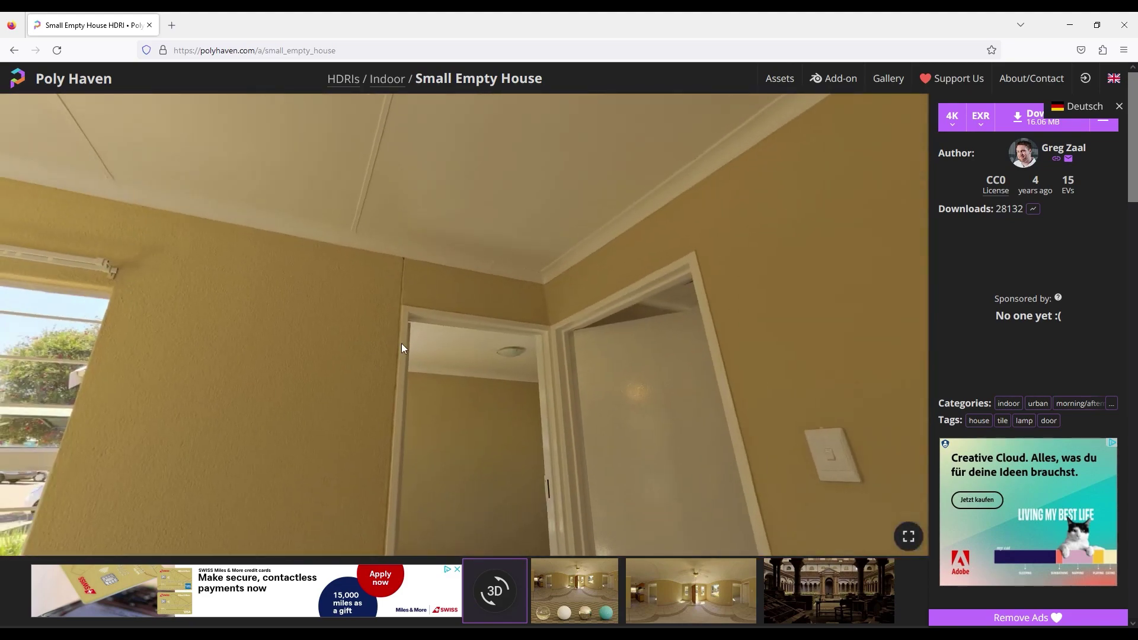
drag(401, 348, 498, 236)
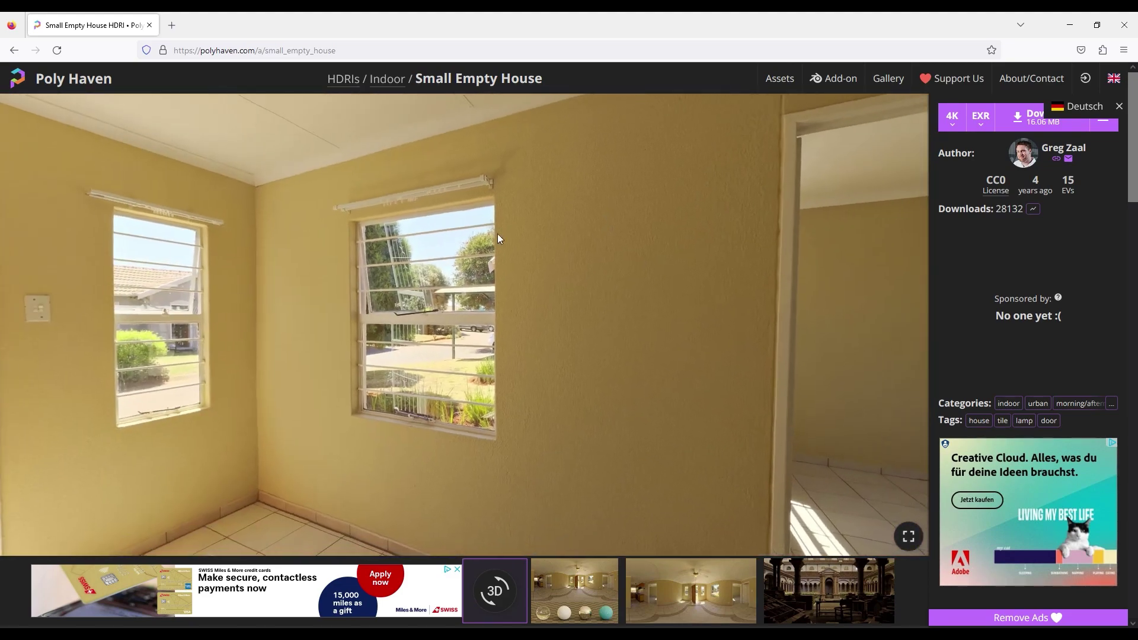
click(953, 116)
click(957, 145)
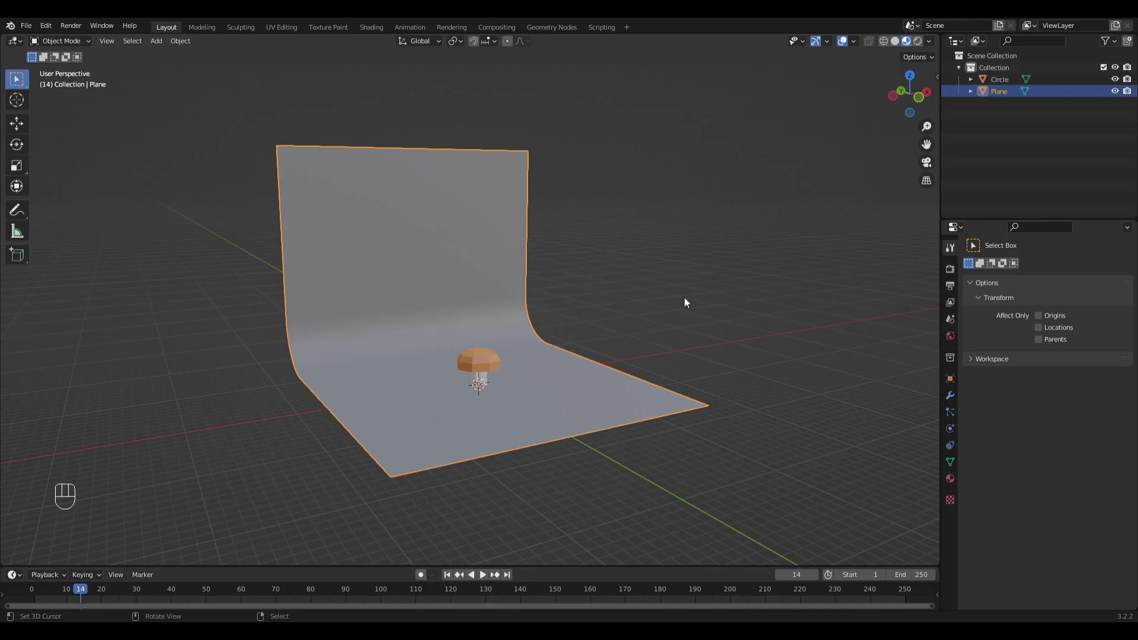
In World properties, plug an Environment Texture into Color using small_empty_house_1k.exr.
scroll(684, 297, up, 2)
scroll(764, 301, down, 1)
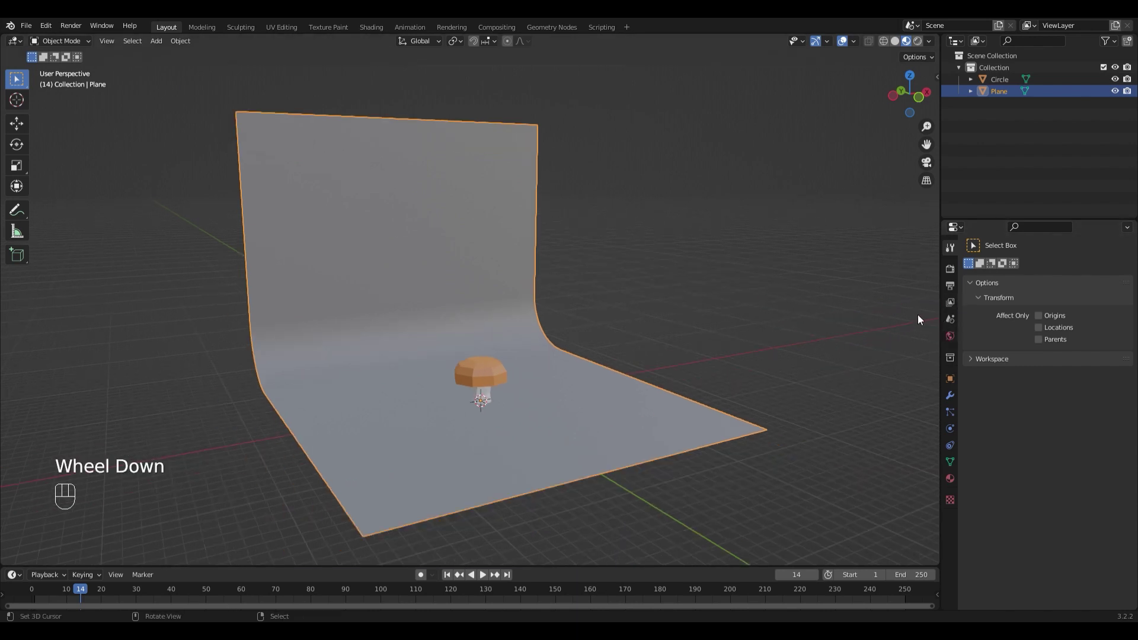
click(949, 335)
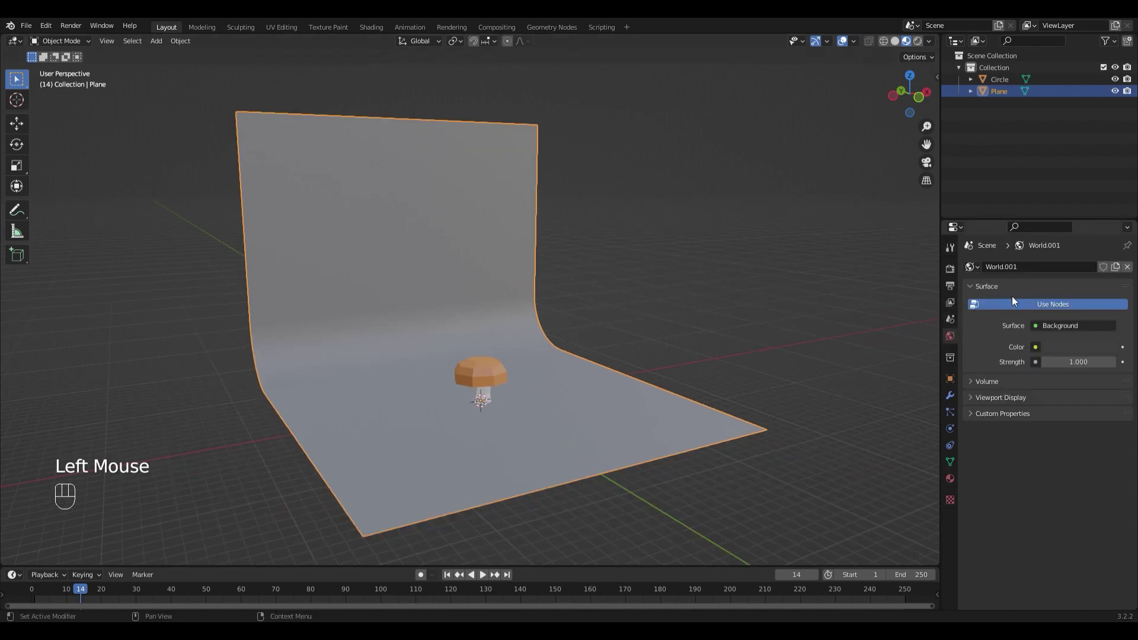
click(1037, 348)
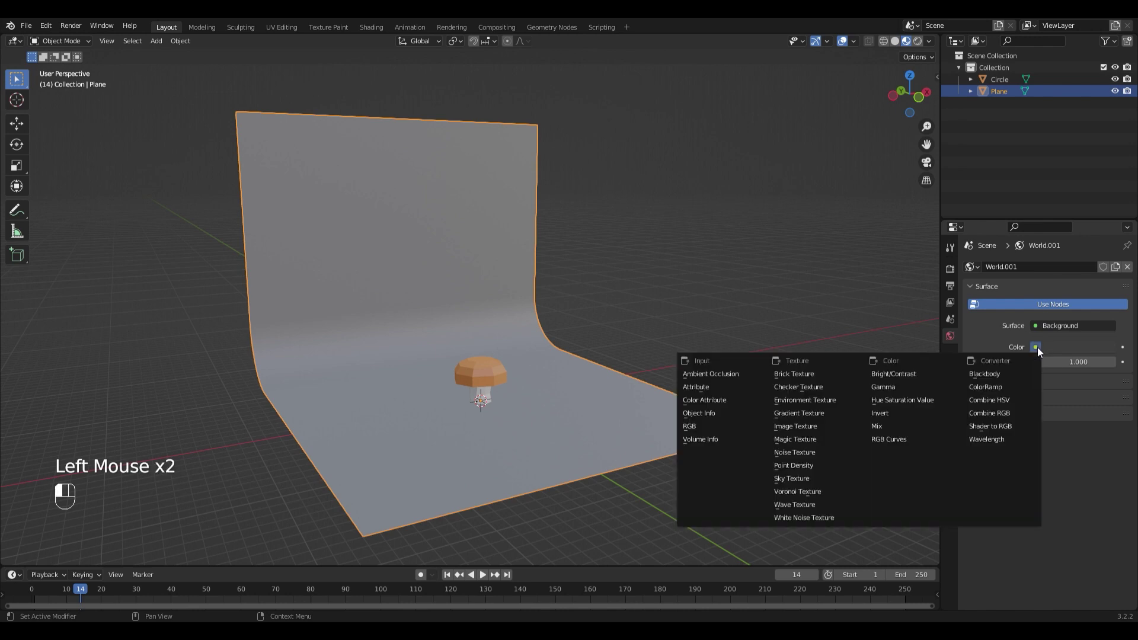
click(826, 395)
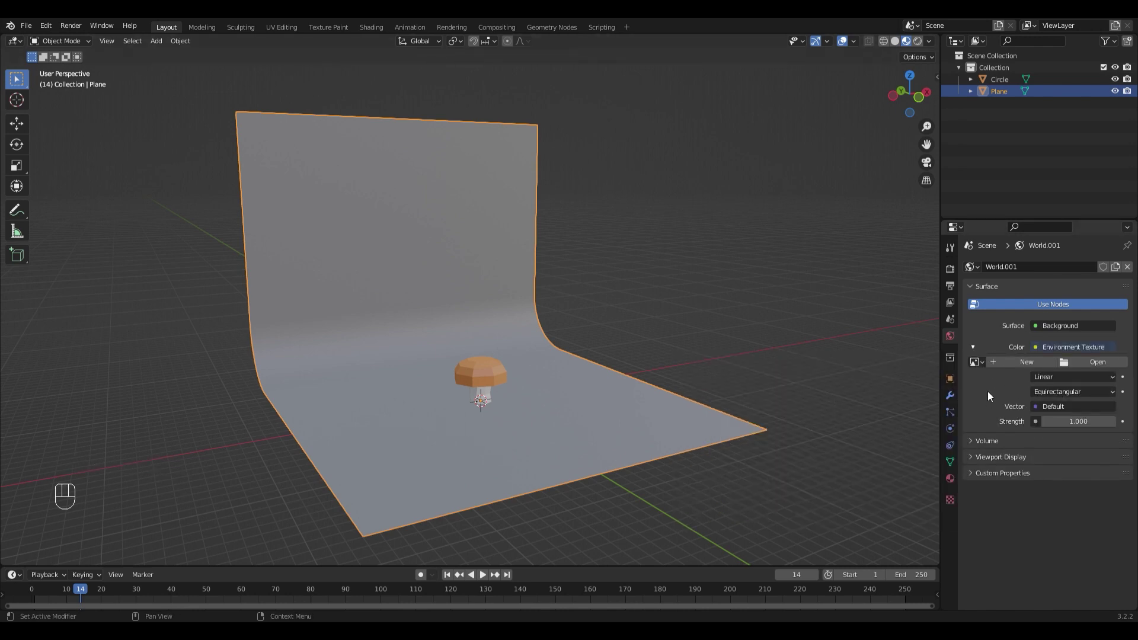
click(1078, 363)
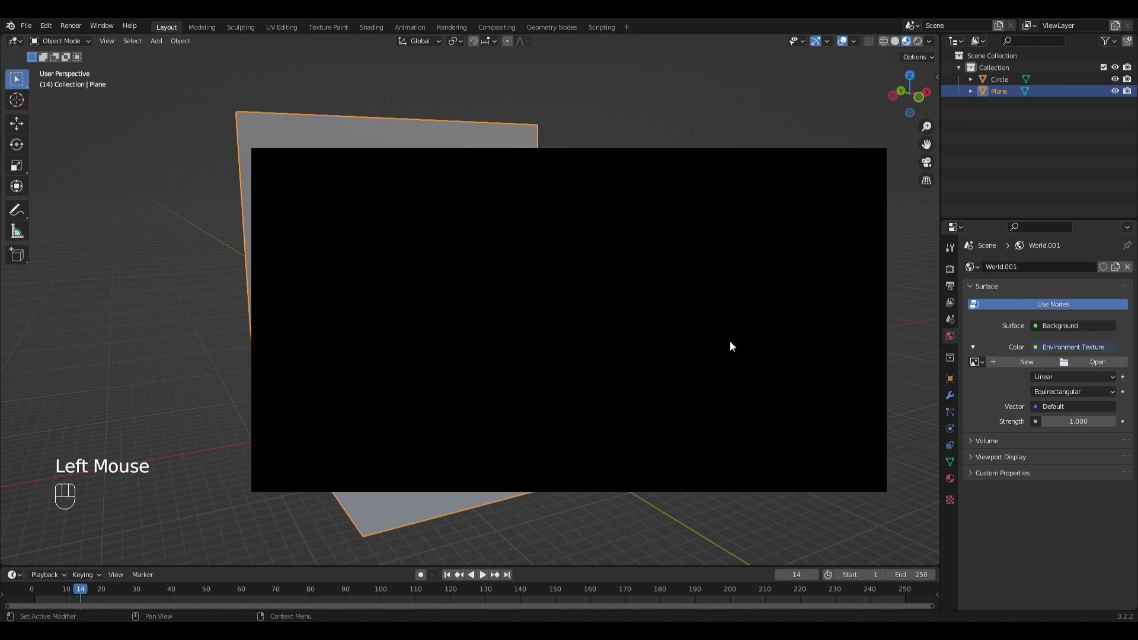
double_click(452, 196)
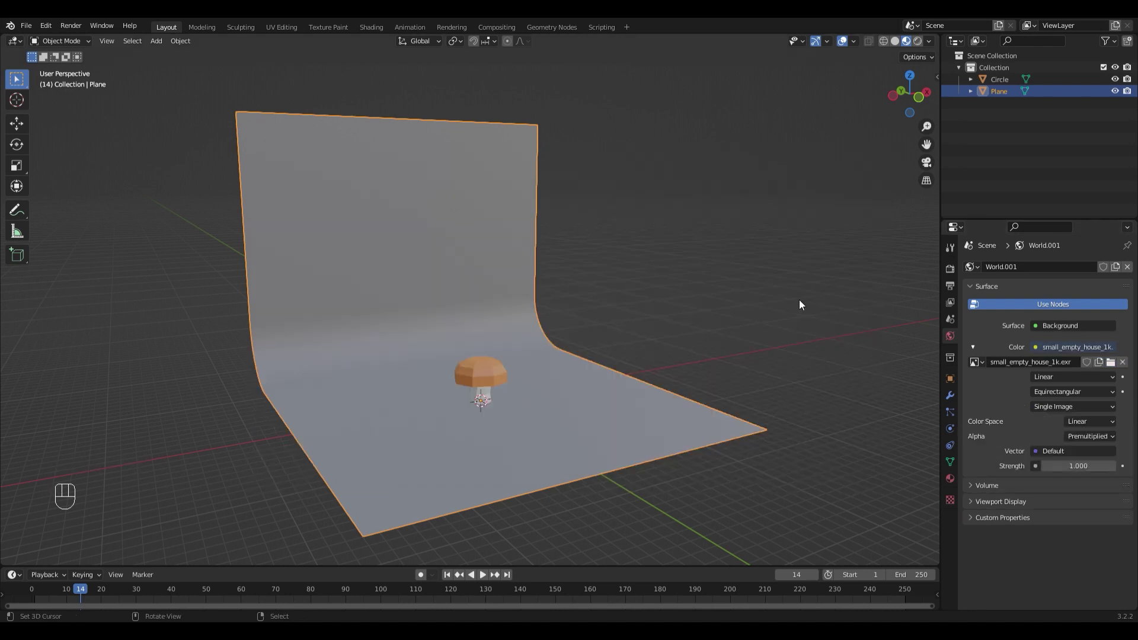
scroll(633, 315, down, 3)
scroll(787, 102, up, 2)
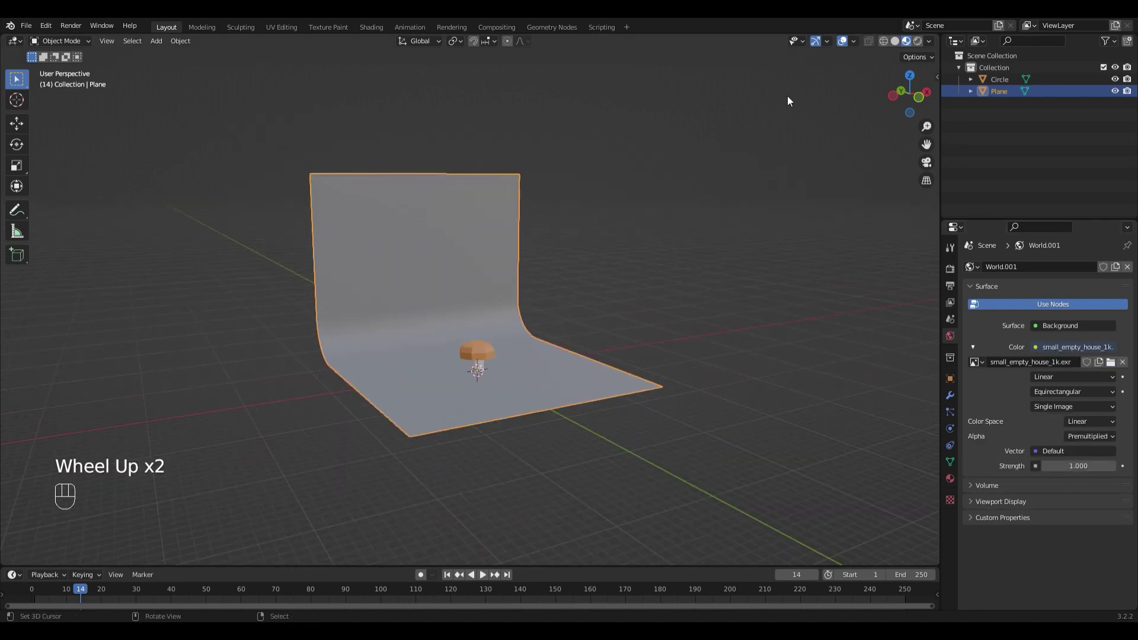
Switch the viewport to Rendered shading and orbit toward the room's window and door.
click(921, 41)
scroll(693, 110, down, 4)
scroll(568, 183, up, 1)
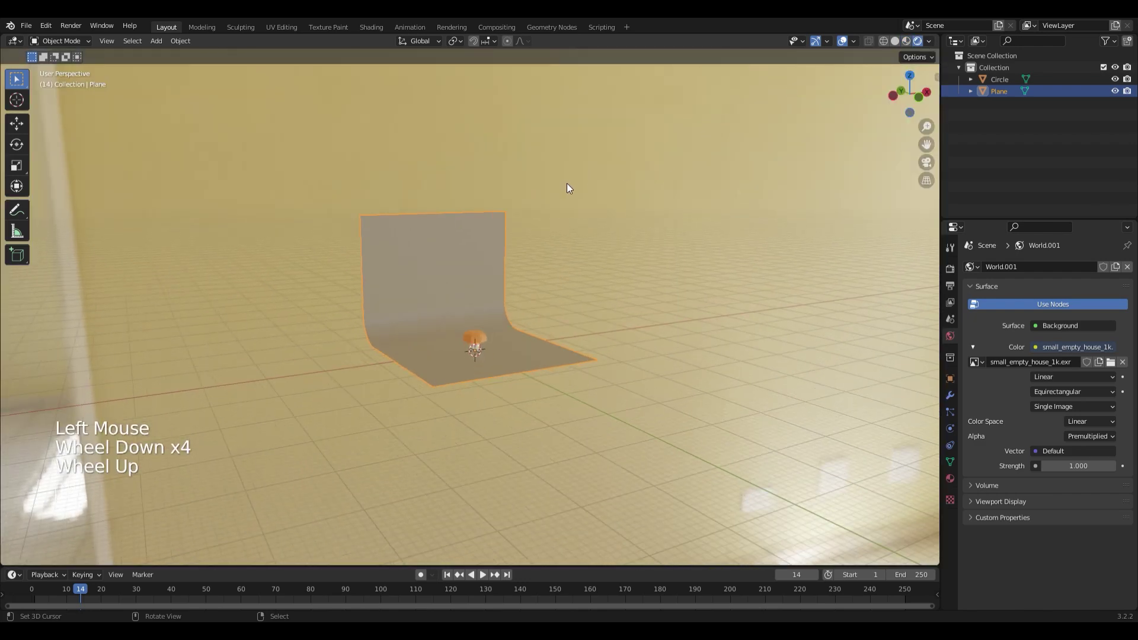
middle_drag(551, 196, 578, 172)
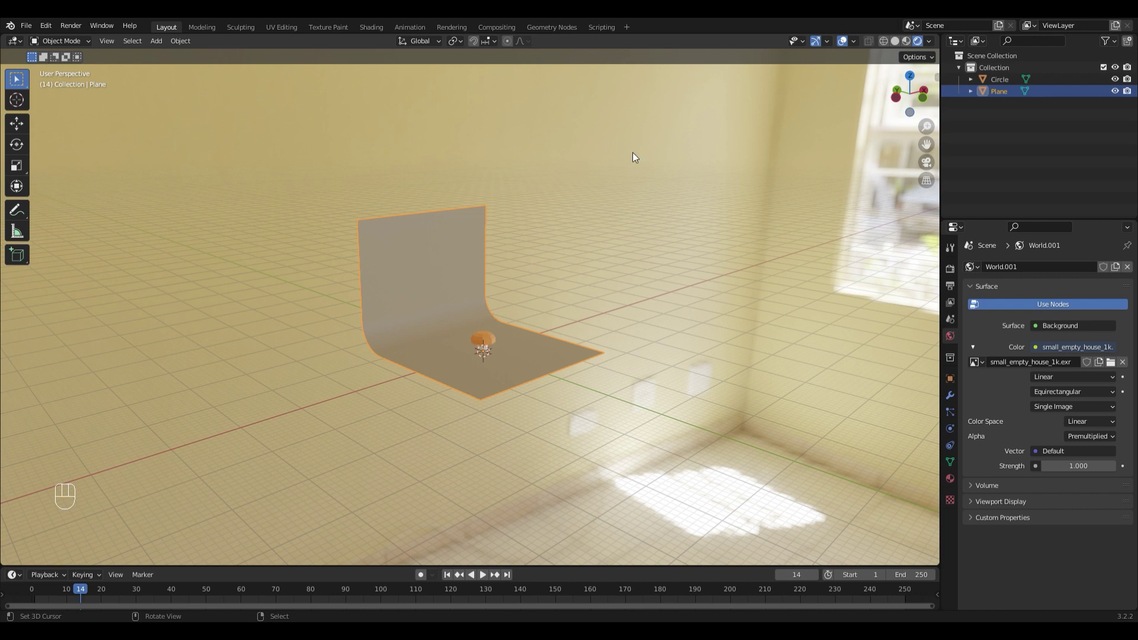
scroll(640, 158, up, 1)
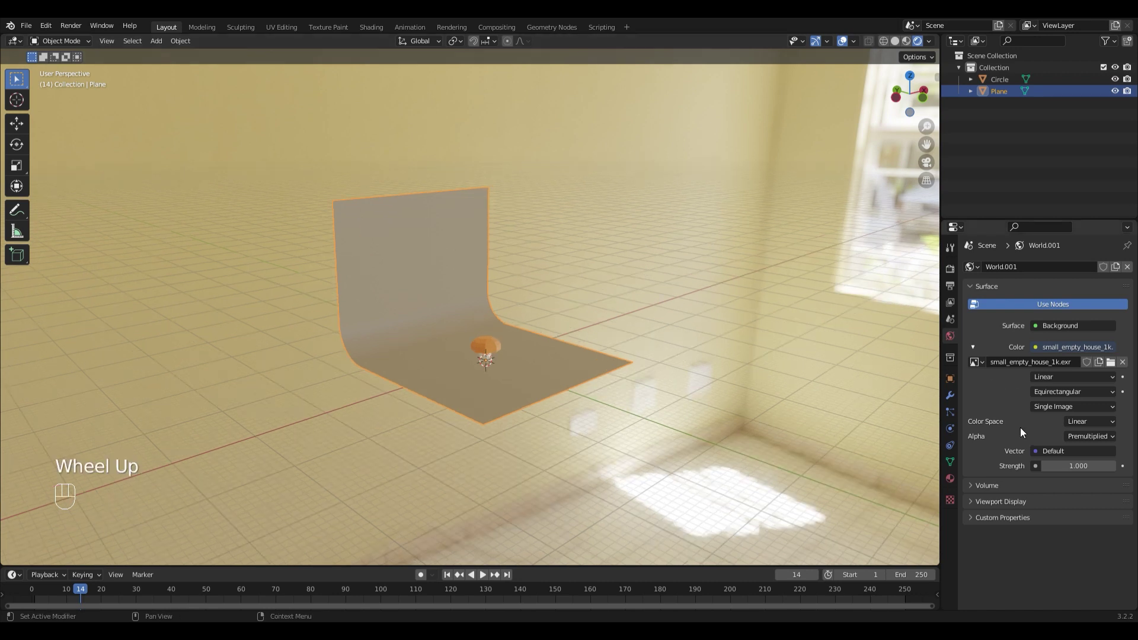
scroll(803, 411, down, 1)
Try brighter World Strength values, reset it to 1, and orbit to face the backdrop.
click(1079, 465)
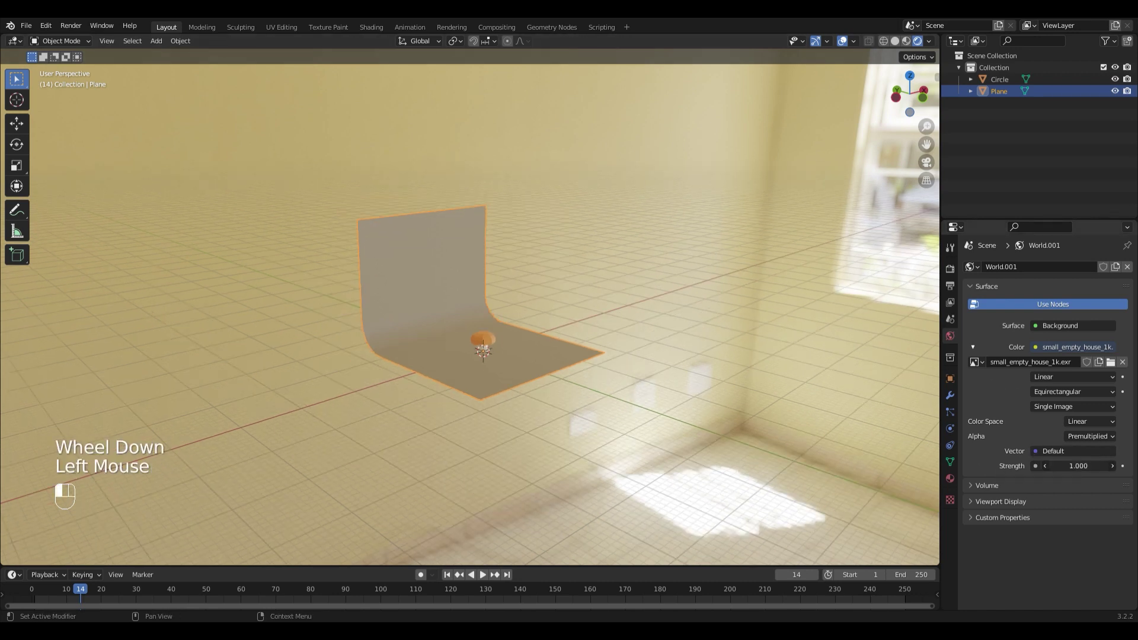
drag(1078, 466, 1055, 466)
click(1055, 466)
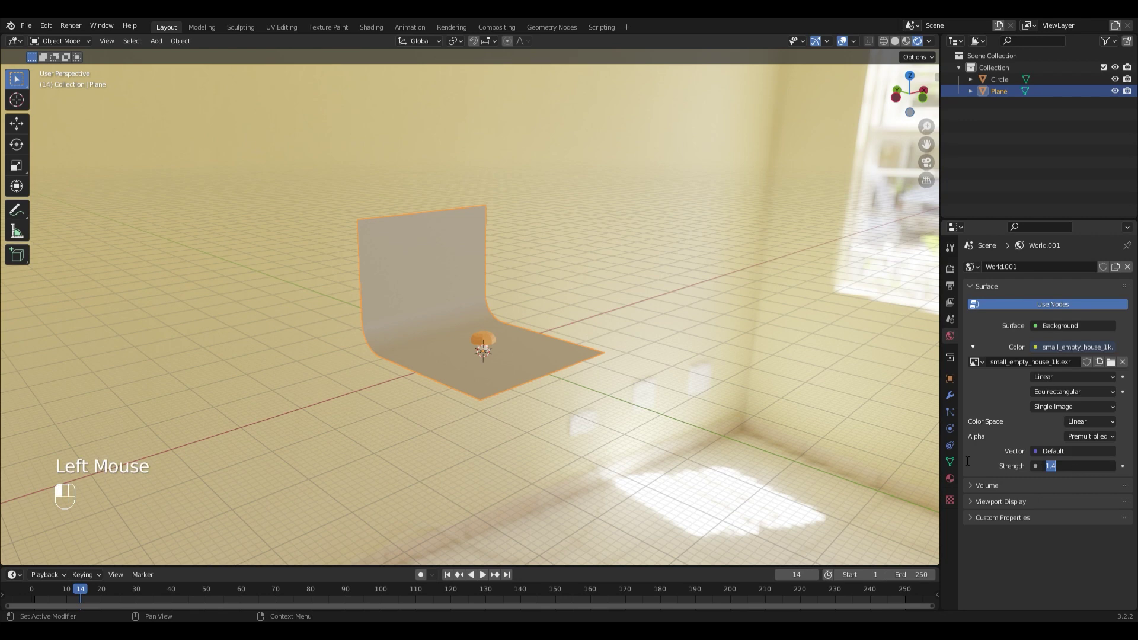
text(1)
click(739, 394)
scroll(711, 343, up, 2)
middle_drag(734, 389, 916, 271)
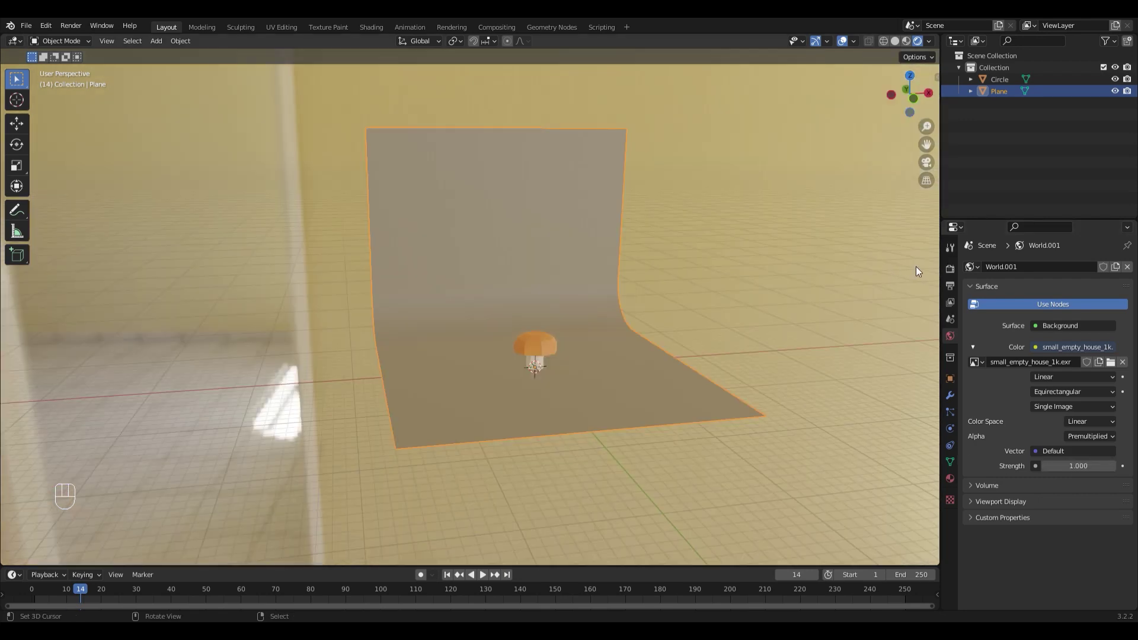
Set Render Engine to Cycles and Device to GPU Compute, then deselect the backdrop.
click(950, 268)
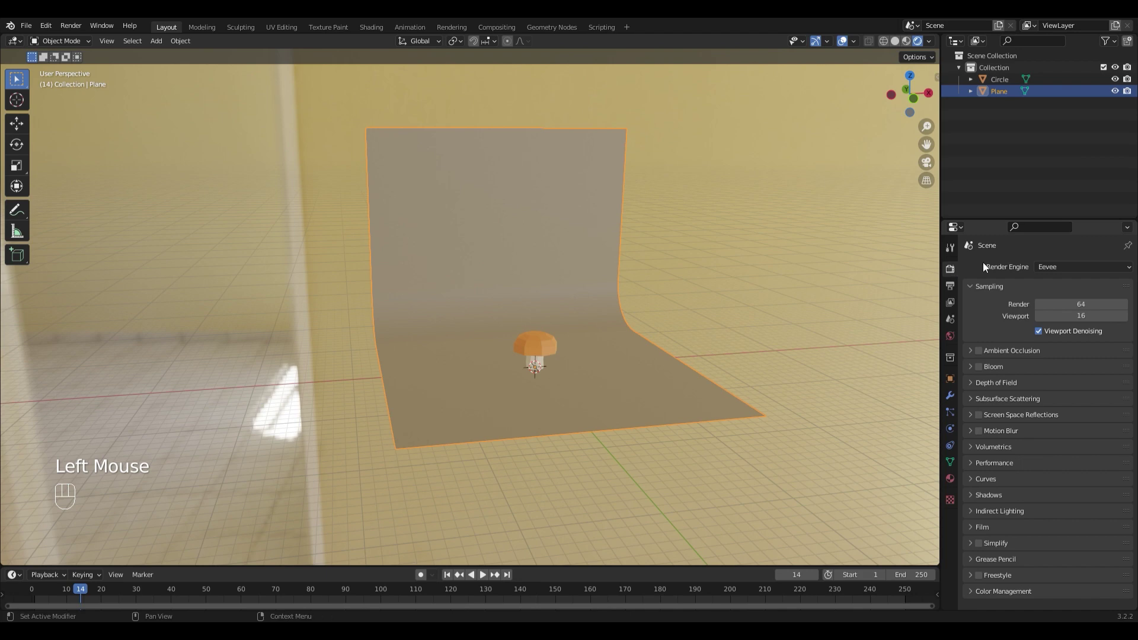
click(1061, 268)
click(1053, 310)
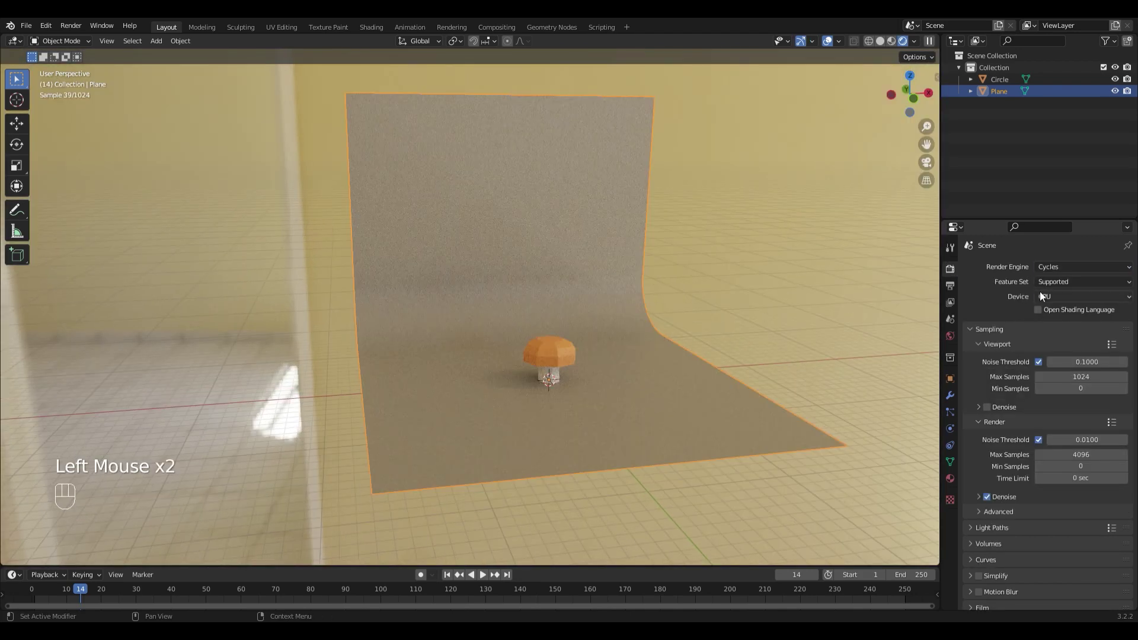
click(1051, 295)
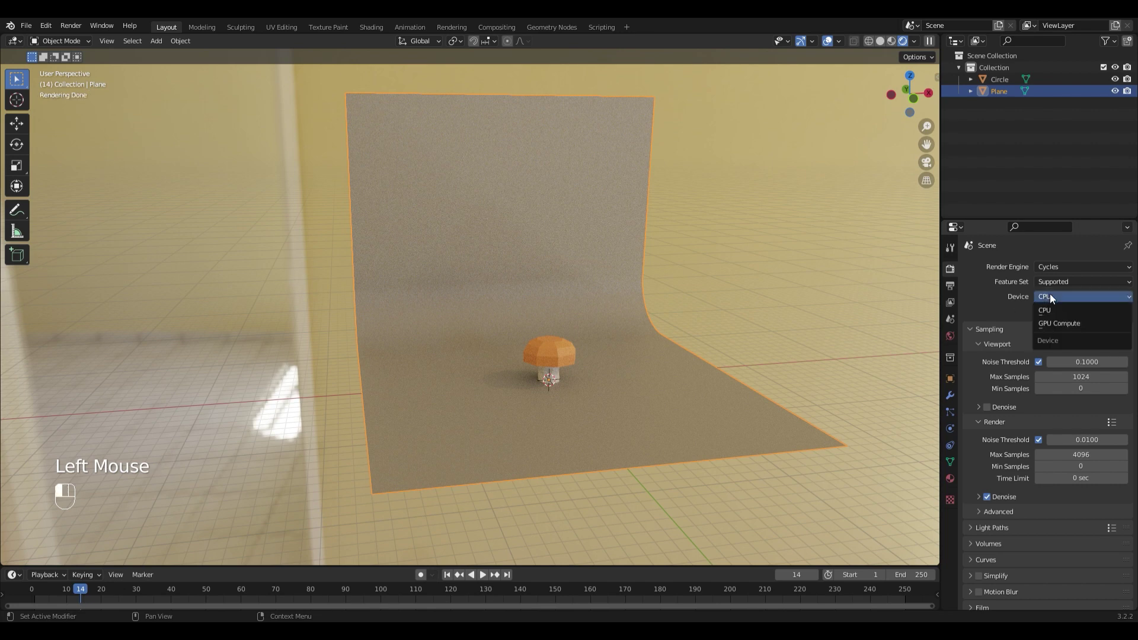
click(1077, 323)
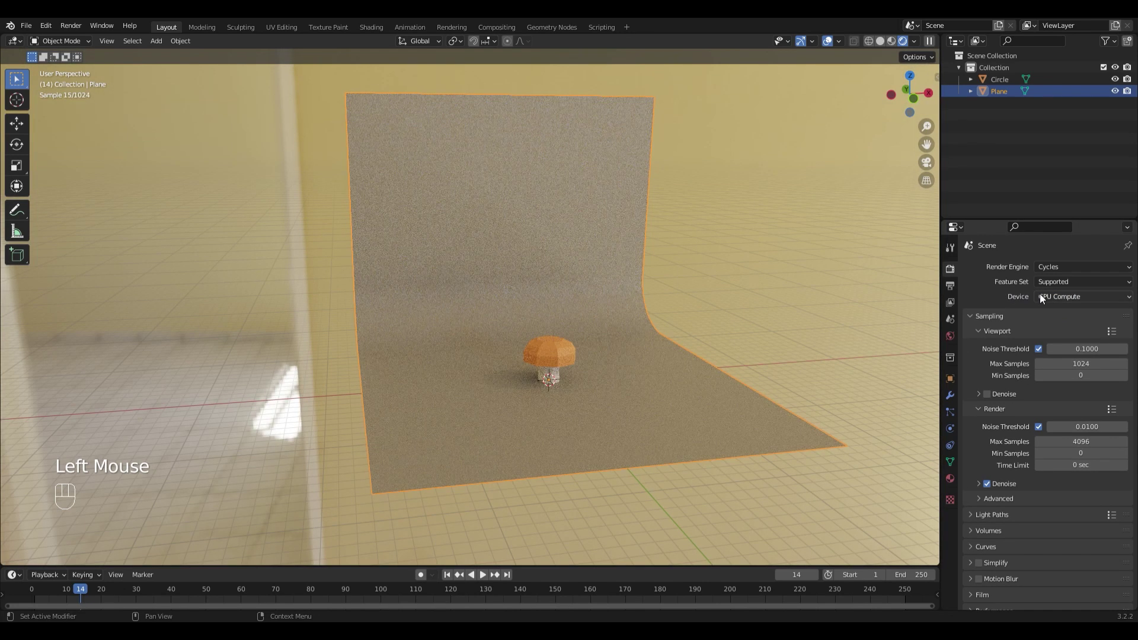
scroll(703, 279, down, 2)
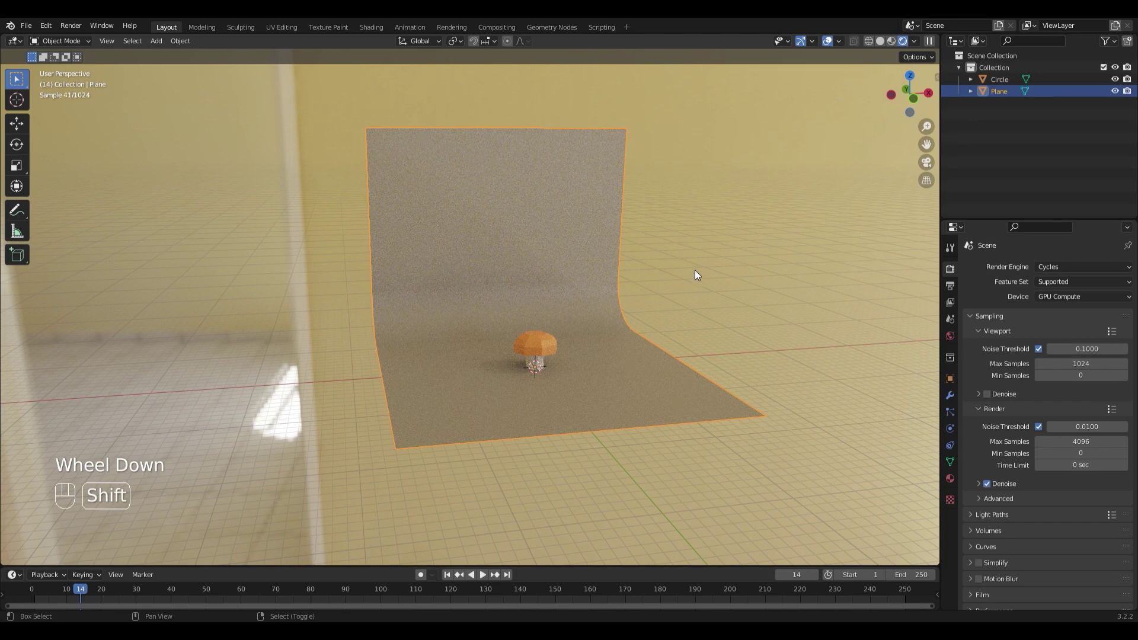
shift+scroll(695, 269, down, 1)
scroll(567, 389, up, 2)
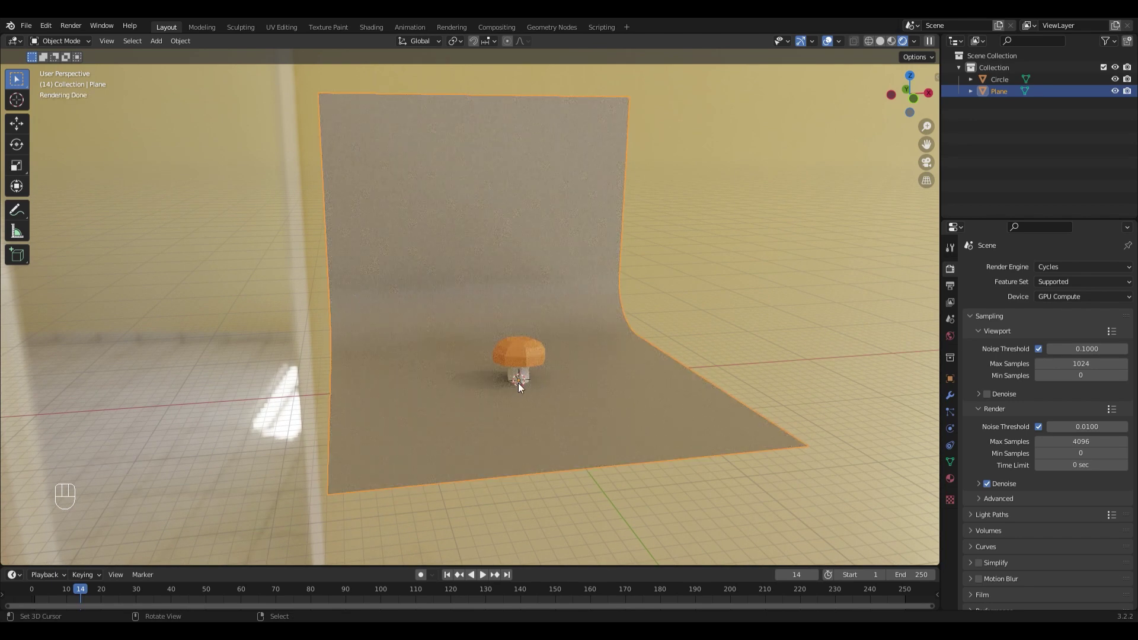
click(599, 388)
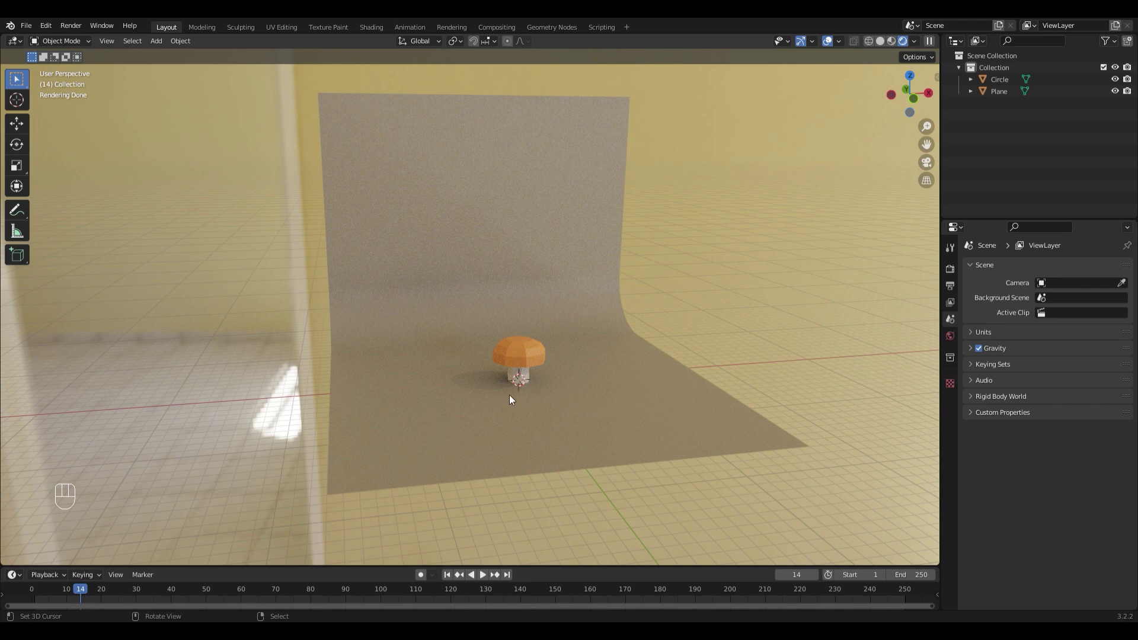
Add an area light and raise it along Z high above the mushroom.
key(shift+a)
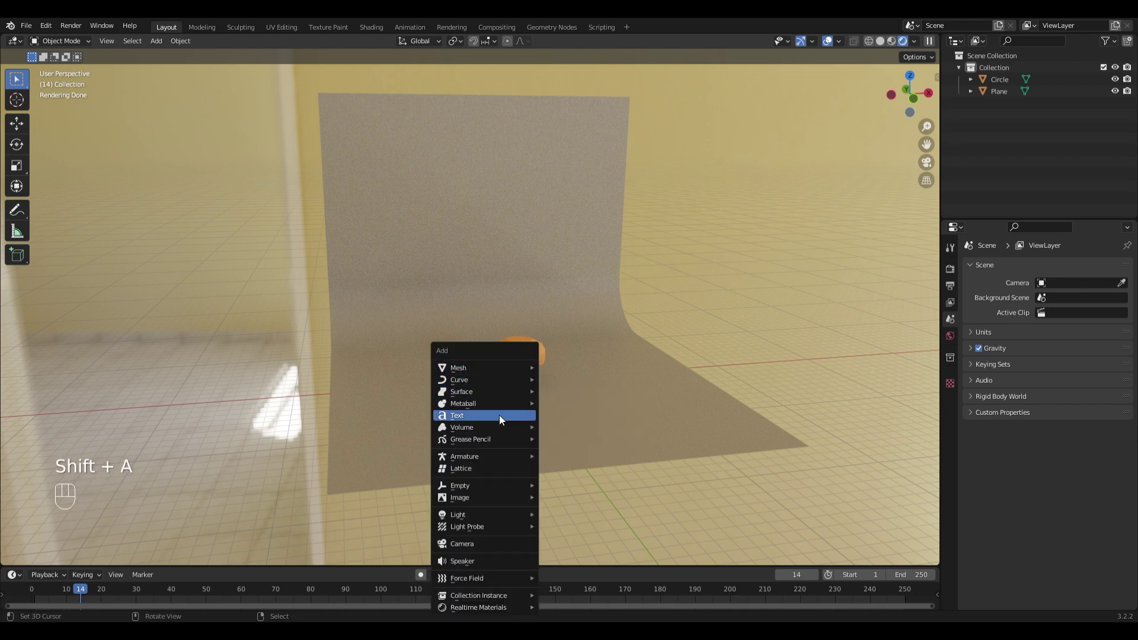
mouse_move(489, 514)
click(578, 554)
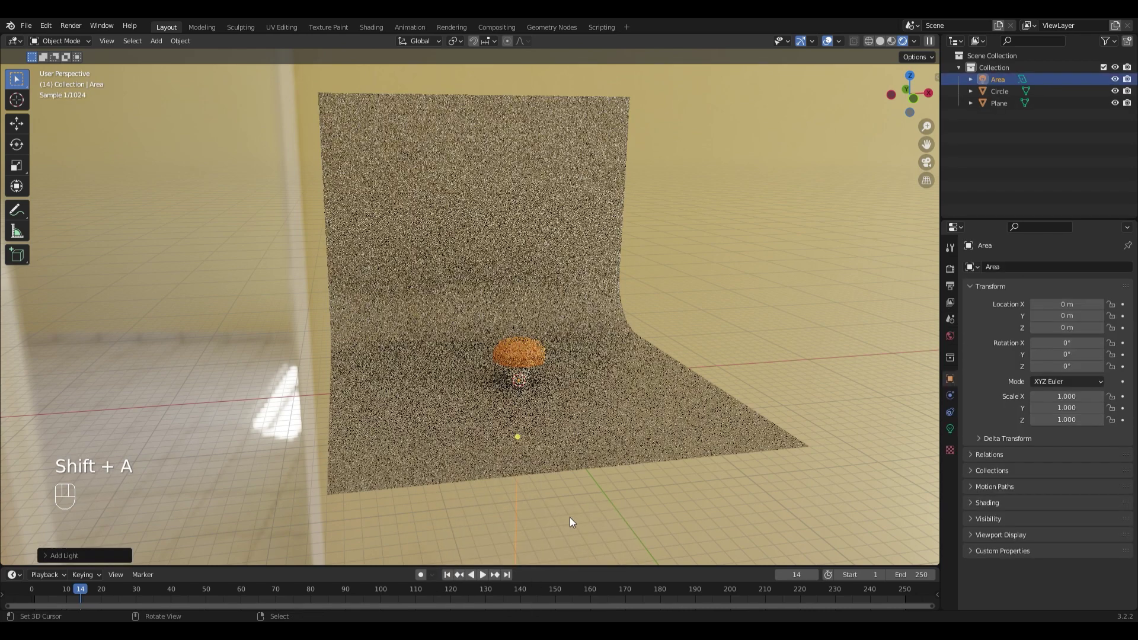
key(g)
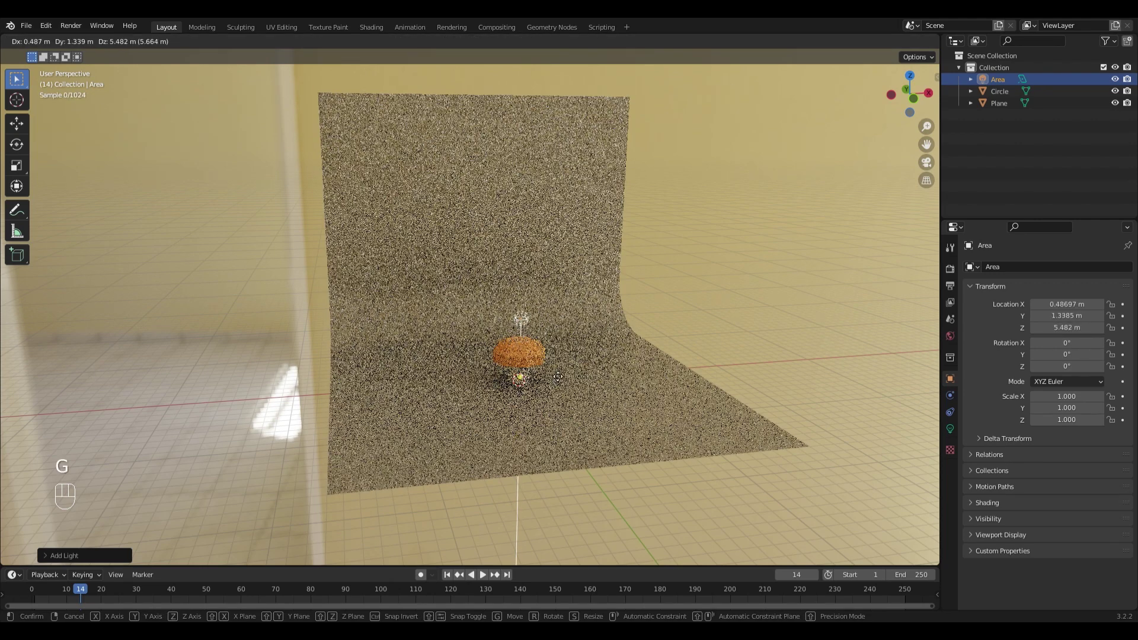
key(z)
click(557, 270)
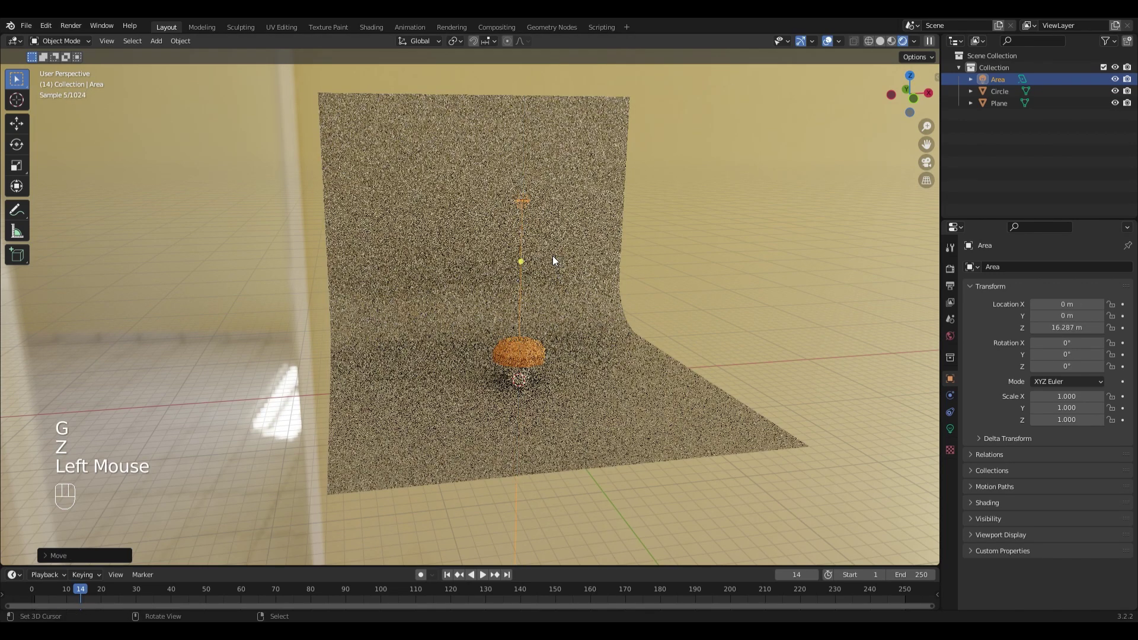
Move the light to X 10.06 m, scale it to 10.896, and tilt it 32.5° about Y.
key(g)
key(x)
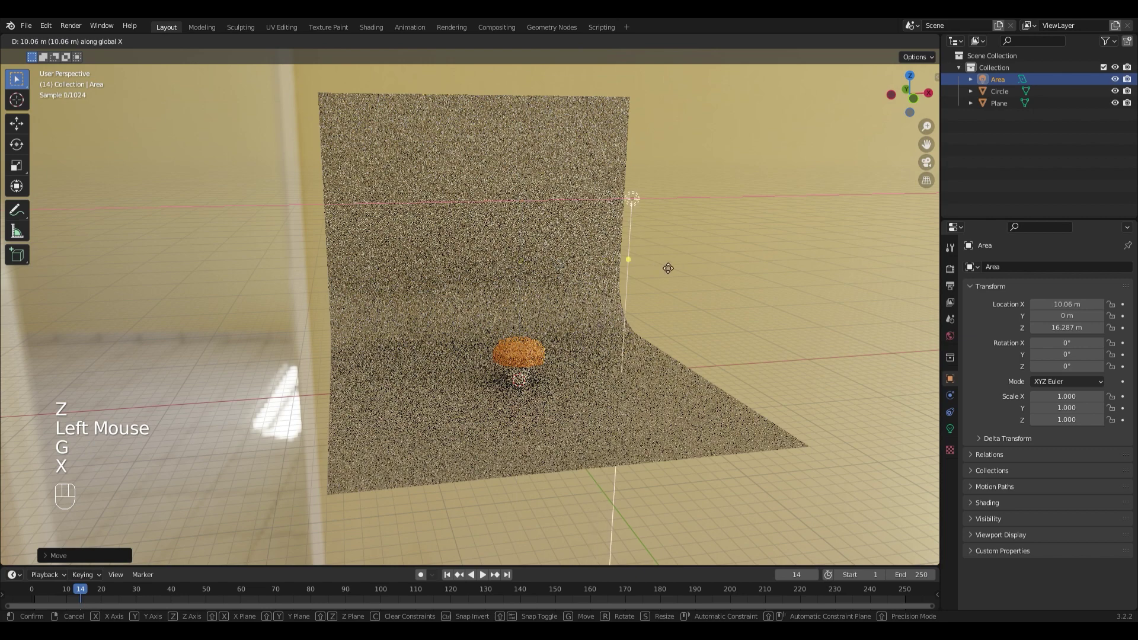
click(663, 262)
key(s)
click(496, 393)
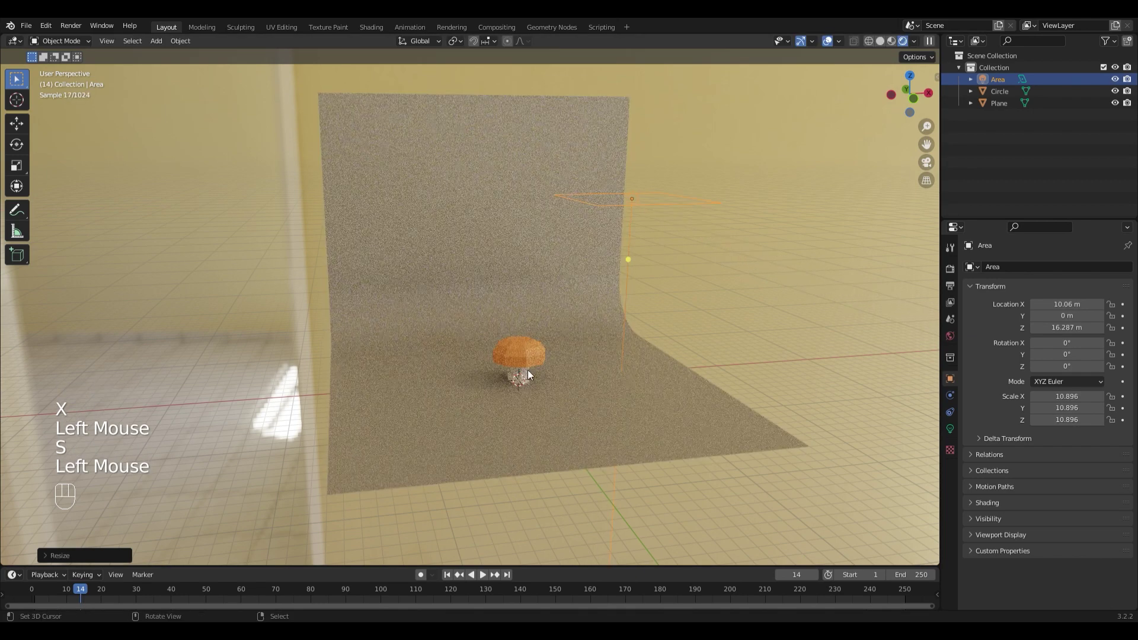
key(r)
key(y)
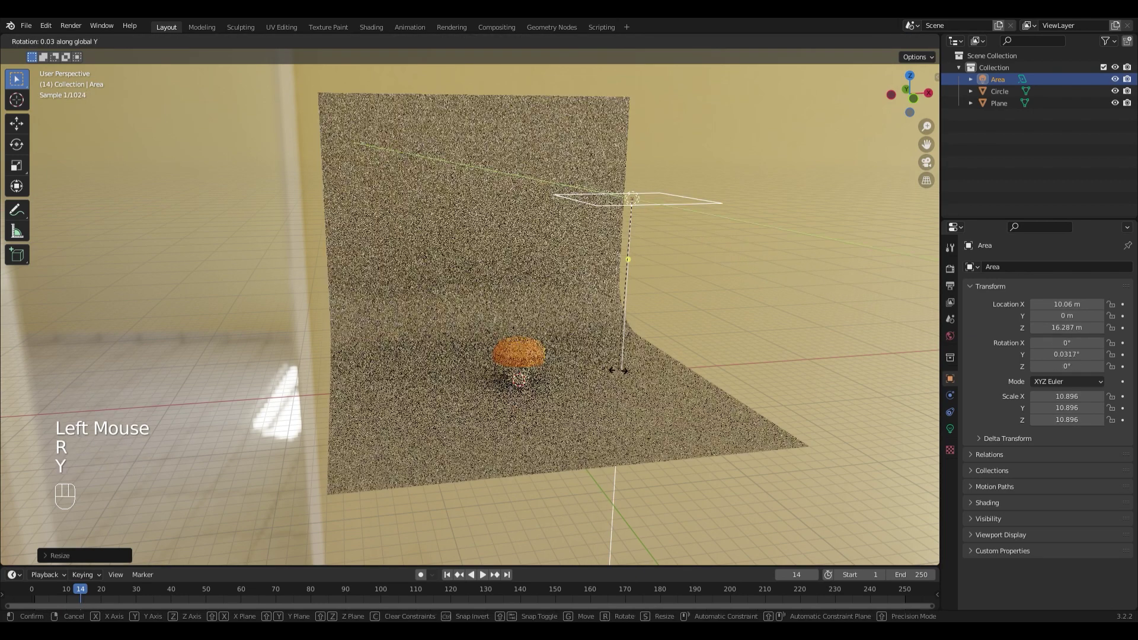
click(734, 330)
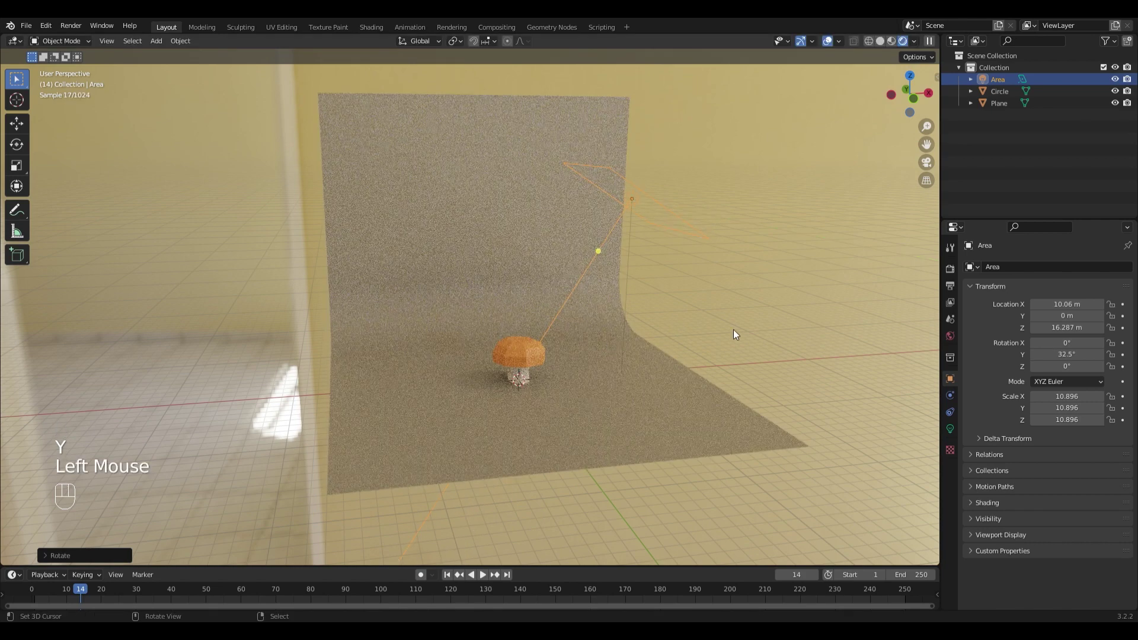
scroll(725, 347, down, 1)
scroll(724, 347, up, 2)
Change the area light's colour to blue in its Light properties.
click(951, 428)
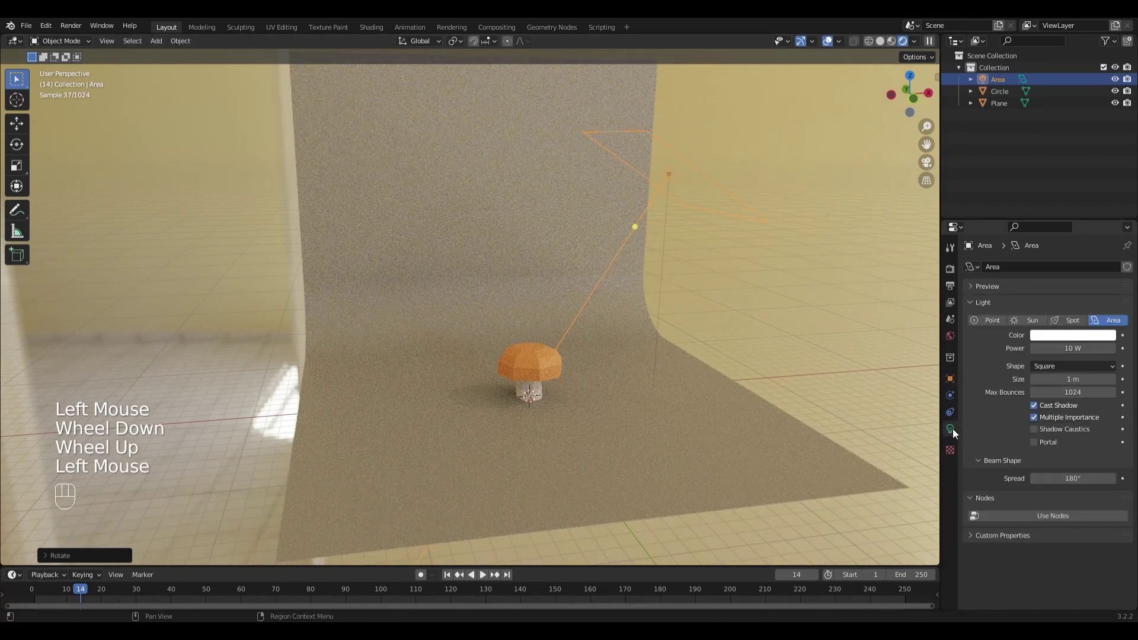
scroll(823, 379, down, 1)
scroll(823, 379, down, 1)
scroll(730, 348, up, 2)
shift+middle_drag(729, 348, 625, 338)
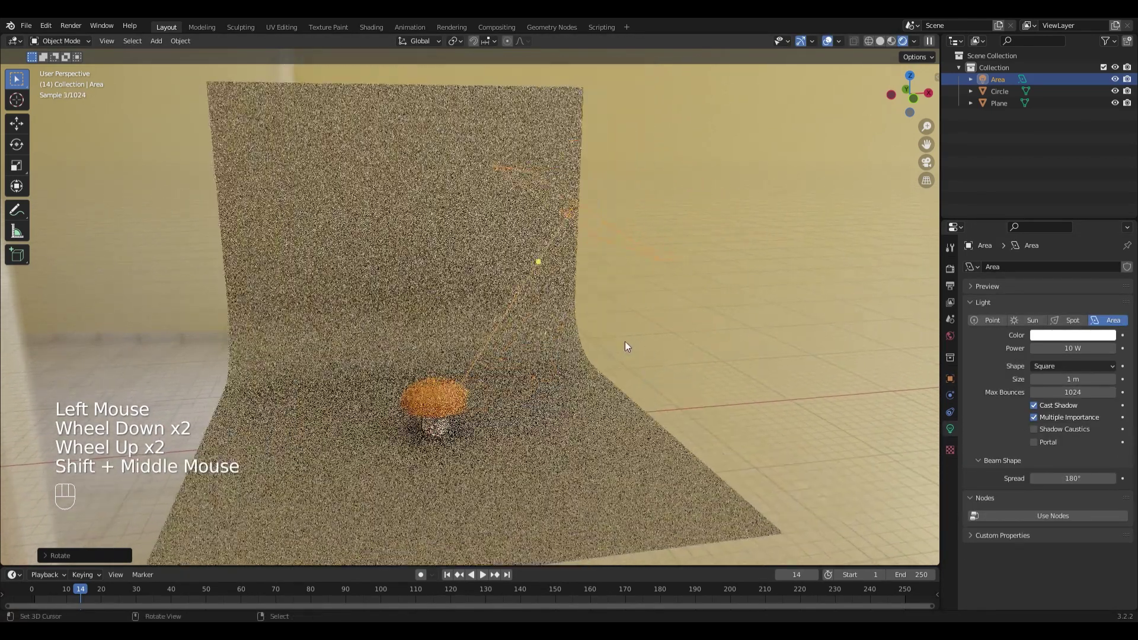
scroll(696, 359, up, 1)
click(1072, 337)
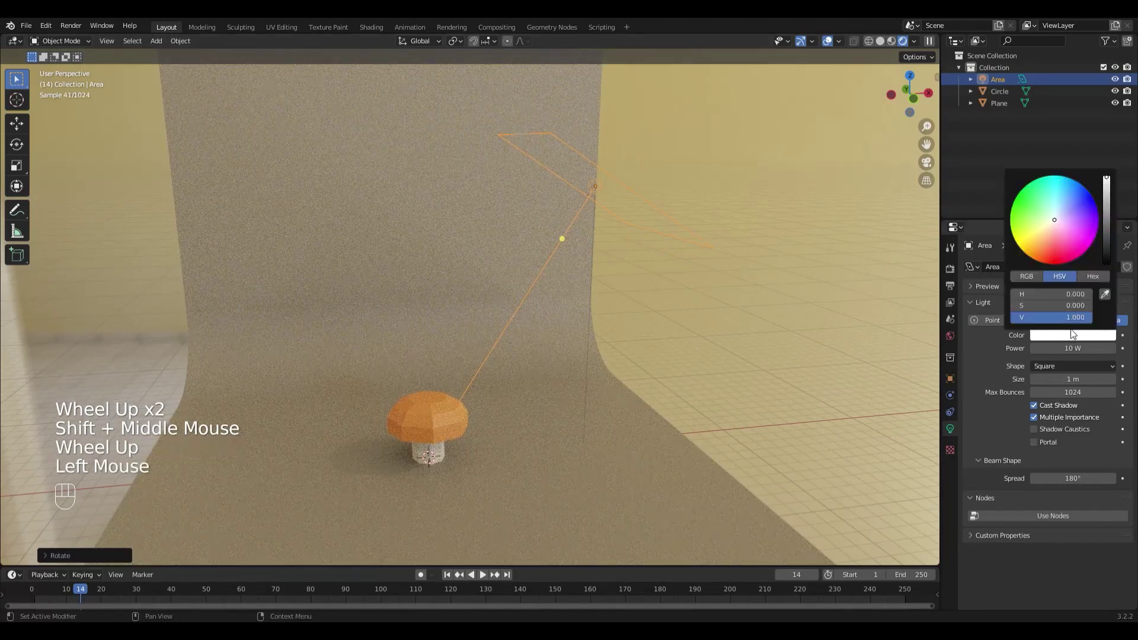
drag(1065, 224, 1073, 194)
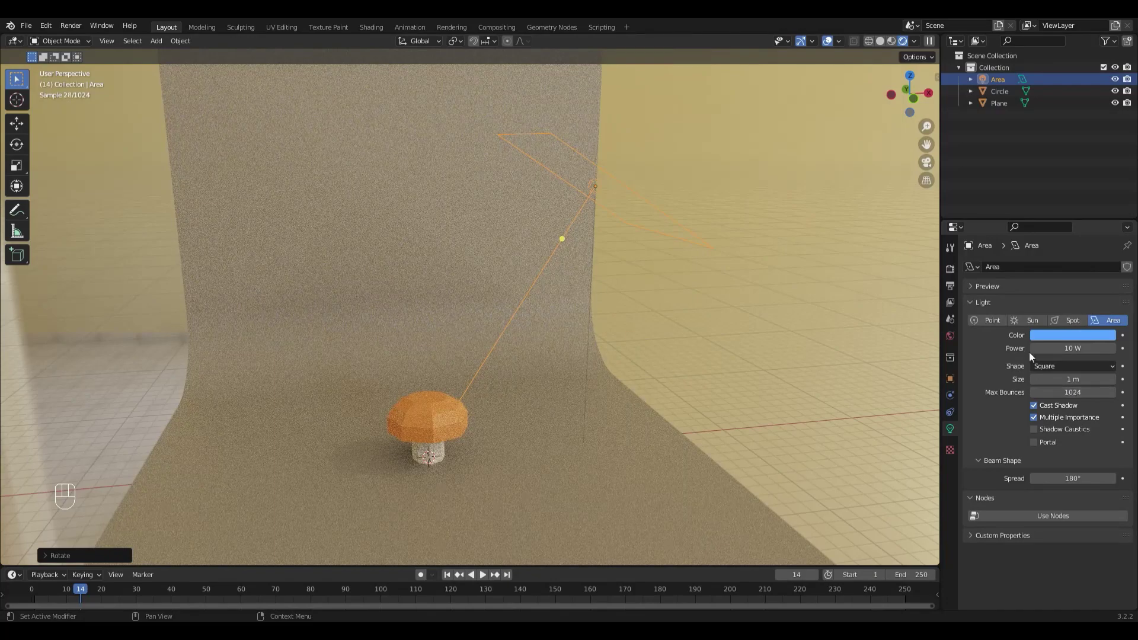
Set the area light's Power to 1000 W.
mouse_move(1064, 352)
mouse_down()
mouse_move(1091, 349)
mouse_move(1085, 357)
mouse_up()
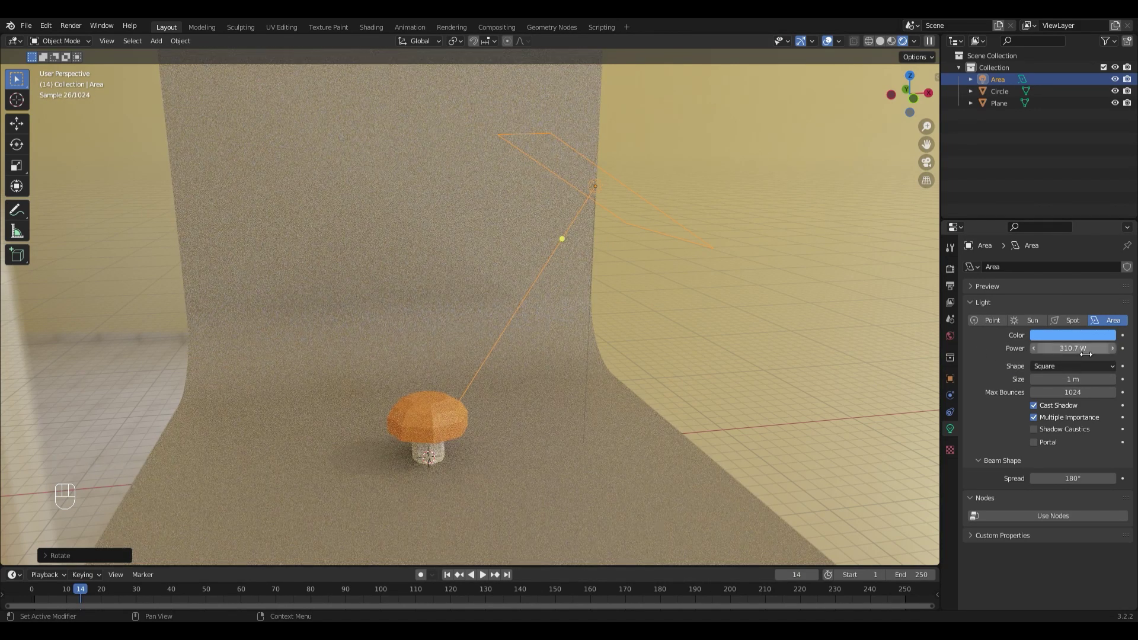
click(1085, 357)
text(1000)
key(Return)
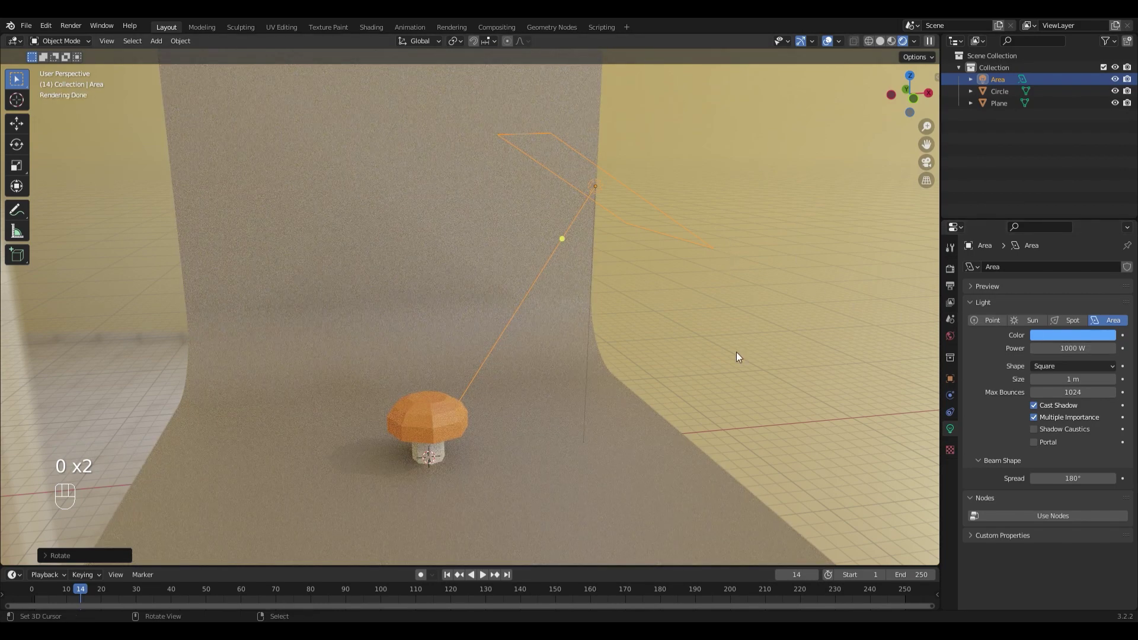
shift+scroll(736, 357, up, 3)
scroll(816, 320, down, 2)
shift+middle_drag(816, 320, 626, 219)
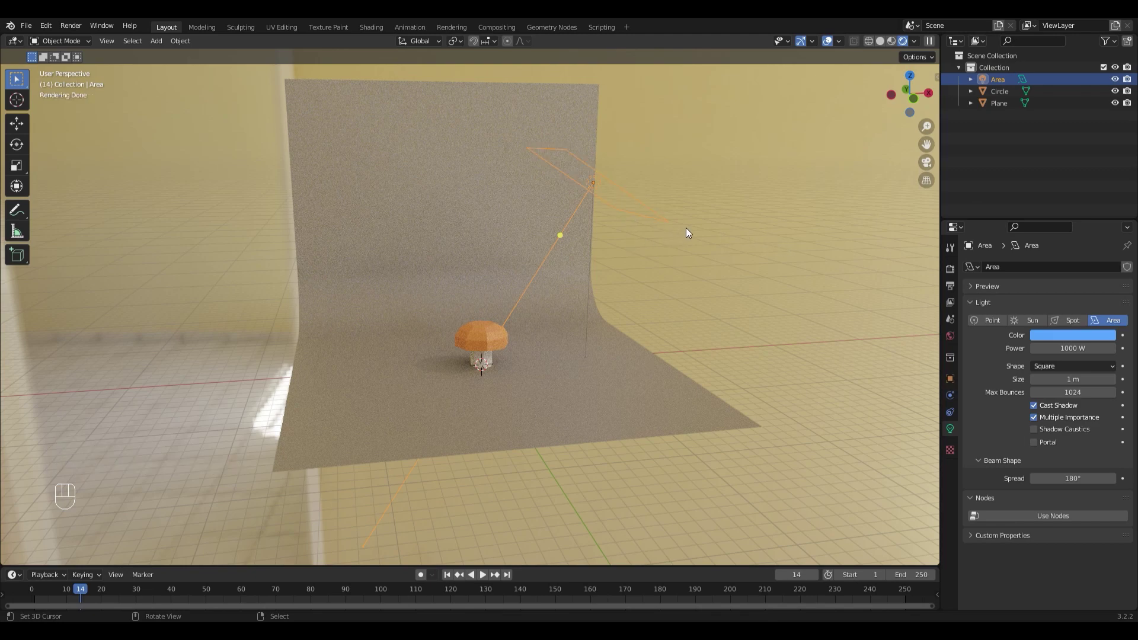
Duplicate the area light leftward along X and rotate the copy 270° about Y.
key(shift+d)
key(x)
click(469, 246)
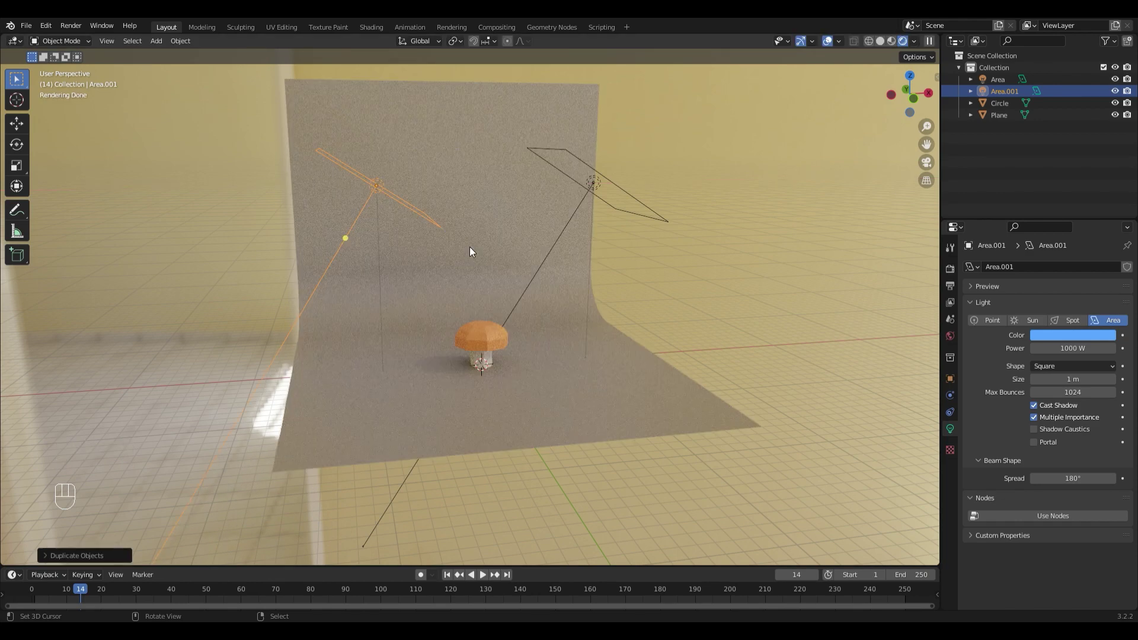
key(r)
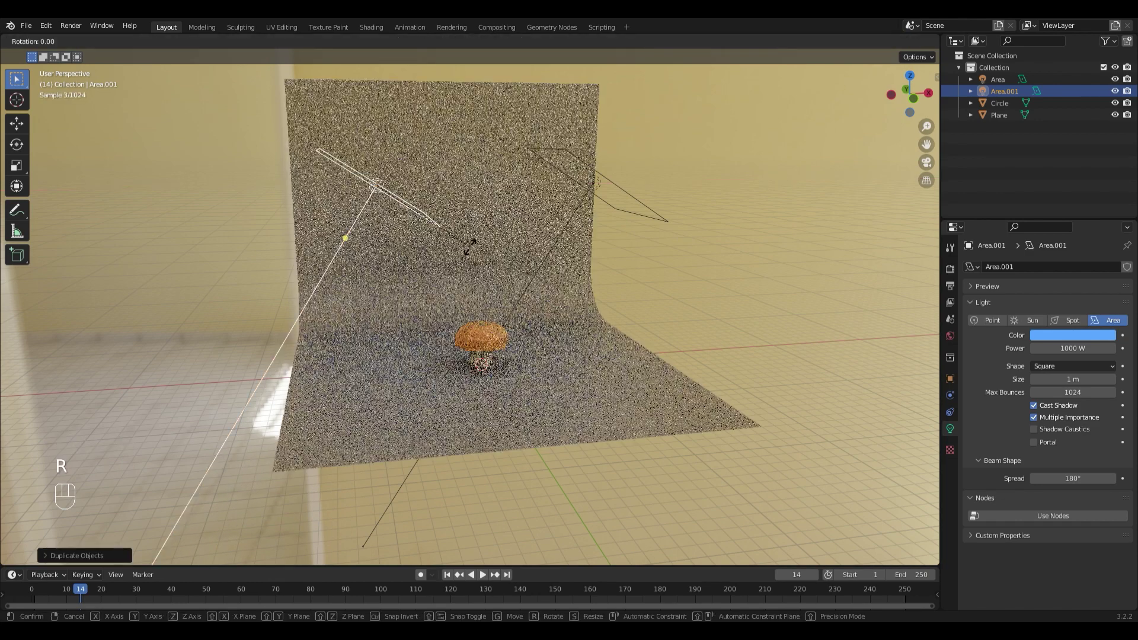
key(y)
key(2)
key(7)
key(0)
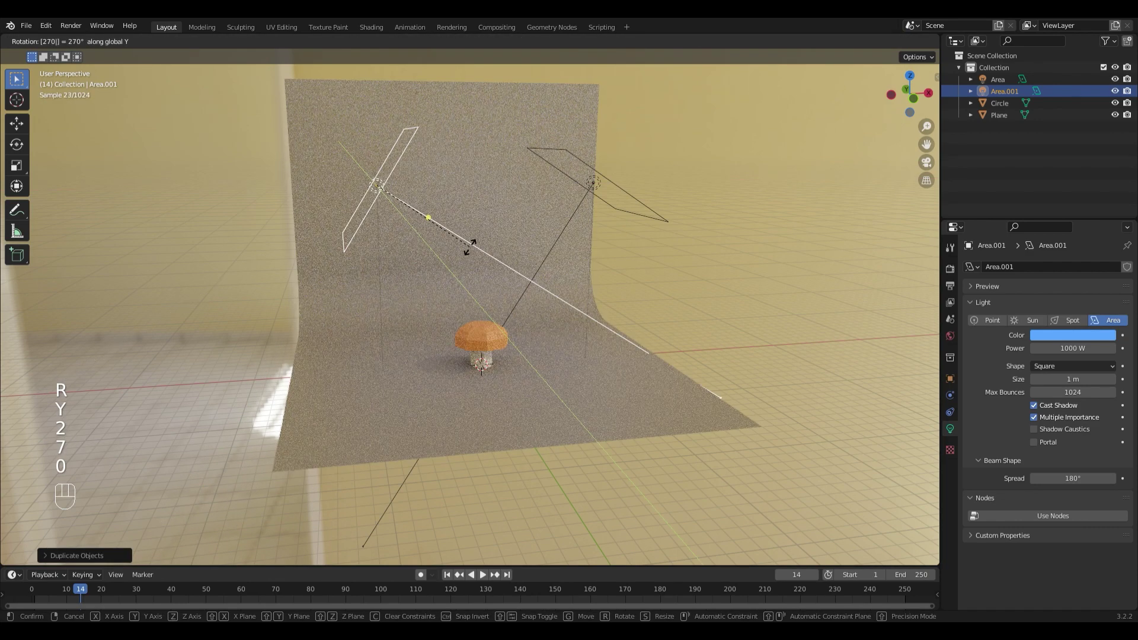
key(Return)
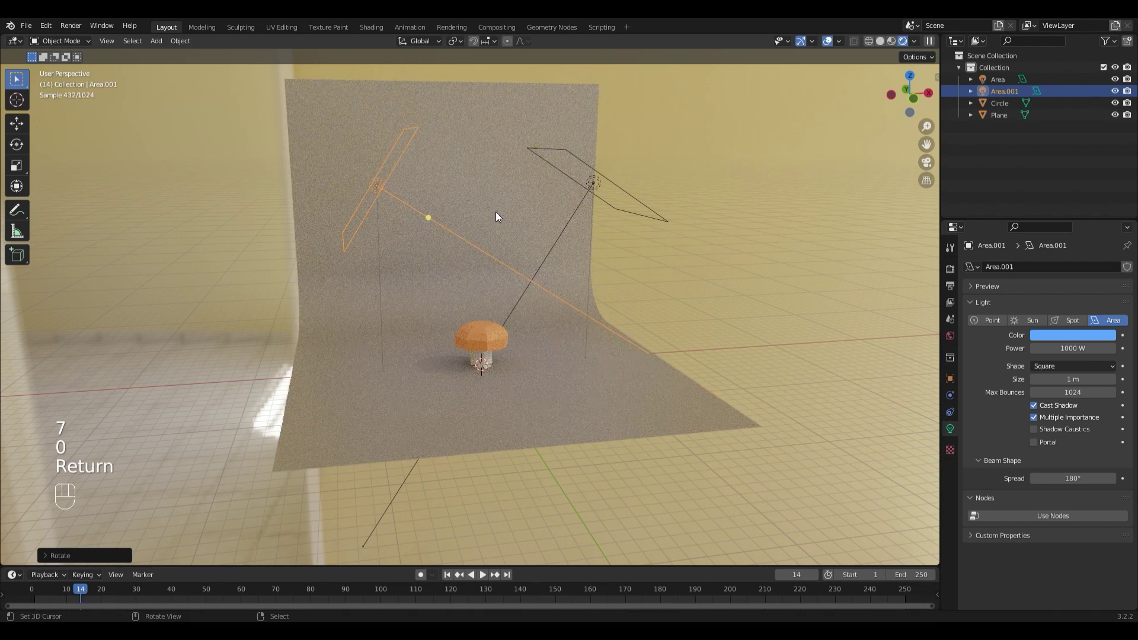
Move the copied light into place and colour it a slightly light red.
key(g)
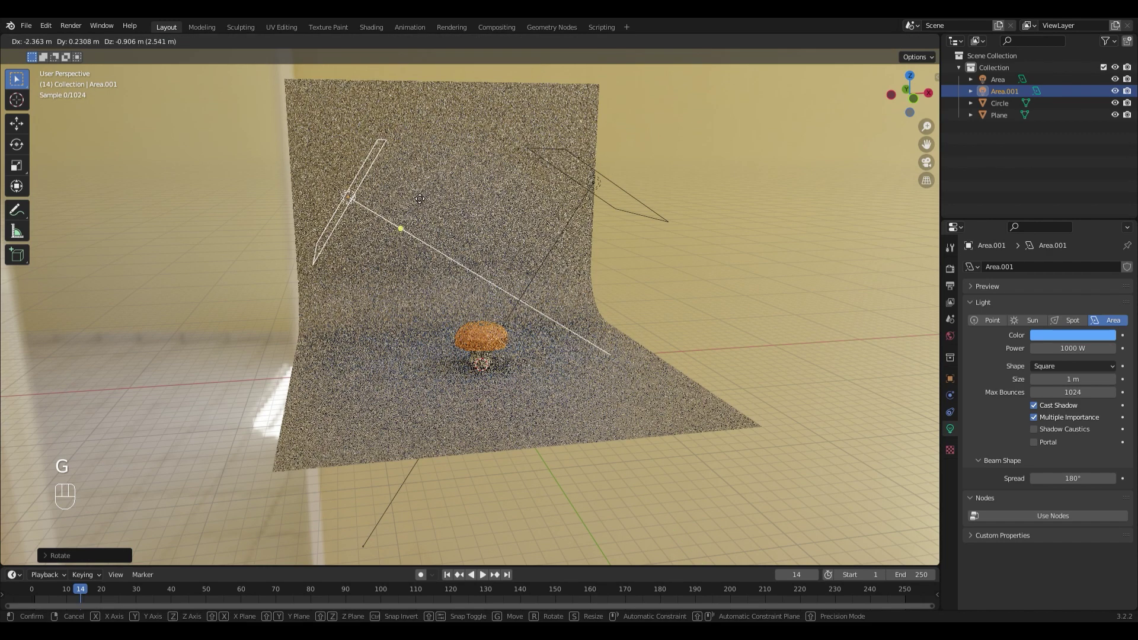
click(326, 194)
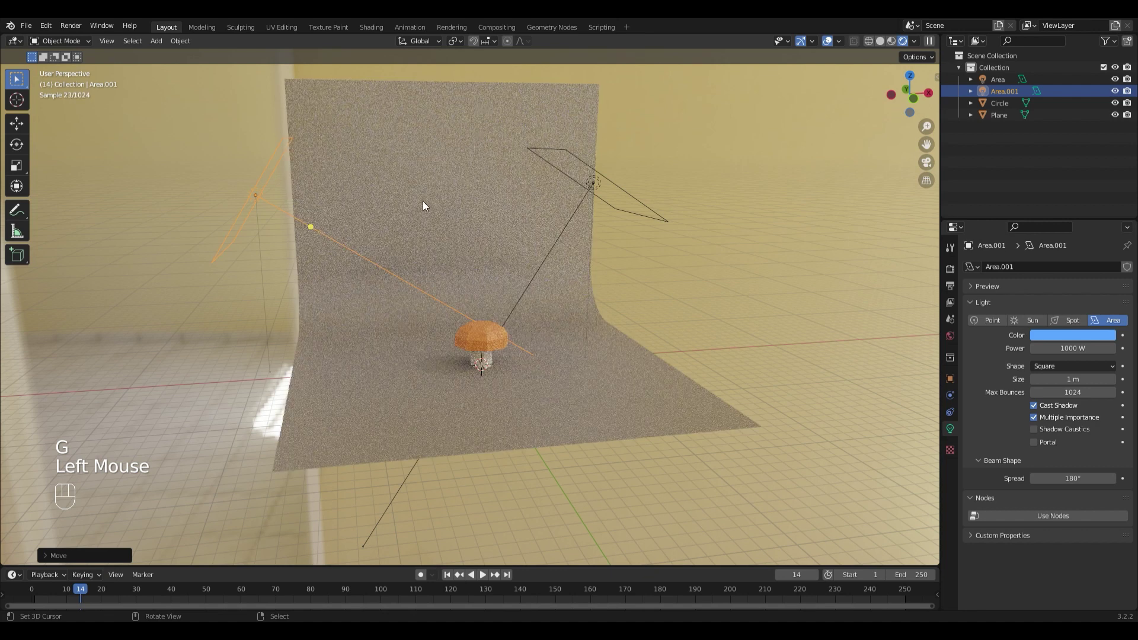
click(1080, 333)
mouse_move(1072, 234)
mouse_down()
mouse_move(1048, 242)
mouse_move(1056, 260)
mouse_up()
click(1069, 334)
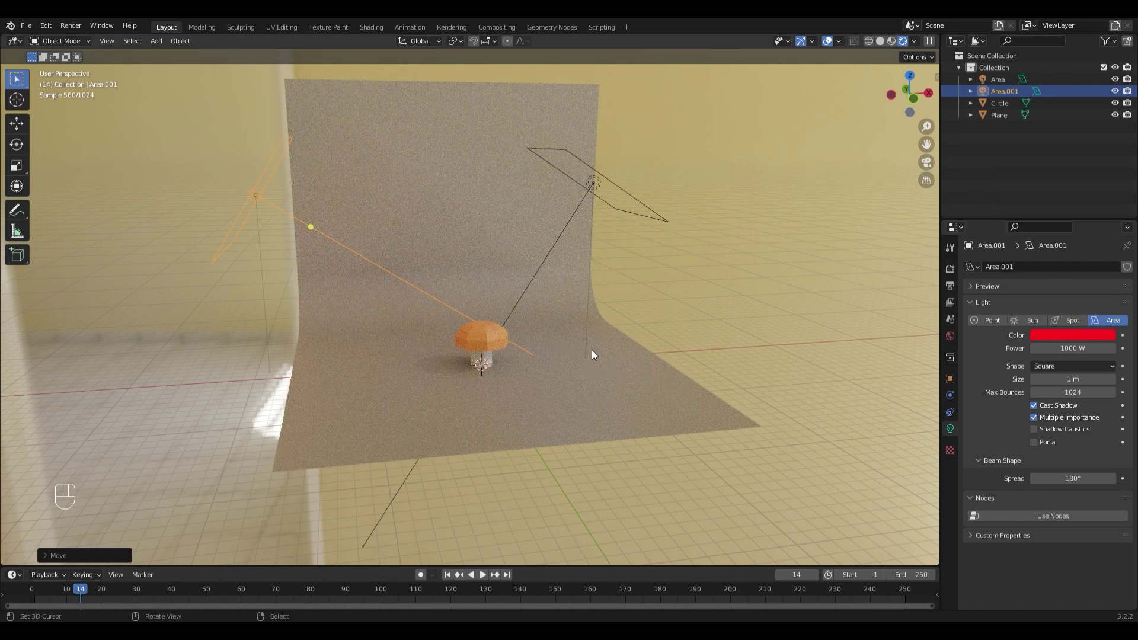
scroll(593, 327, up, 2)
scroll(592, 326, down, 1)
Reposition the red light to the left of the mushroom.
key(g)
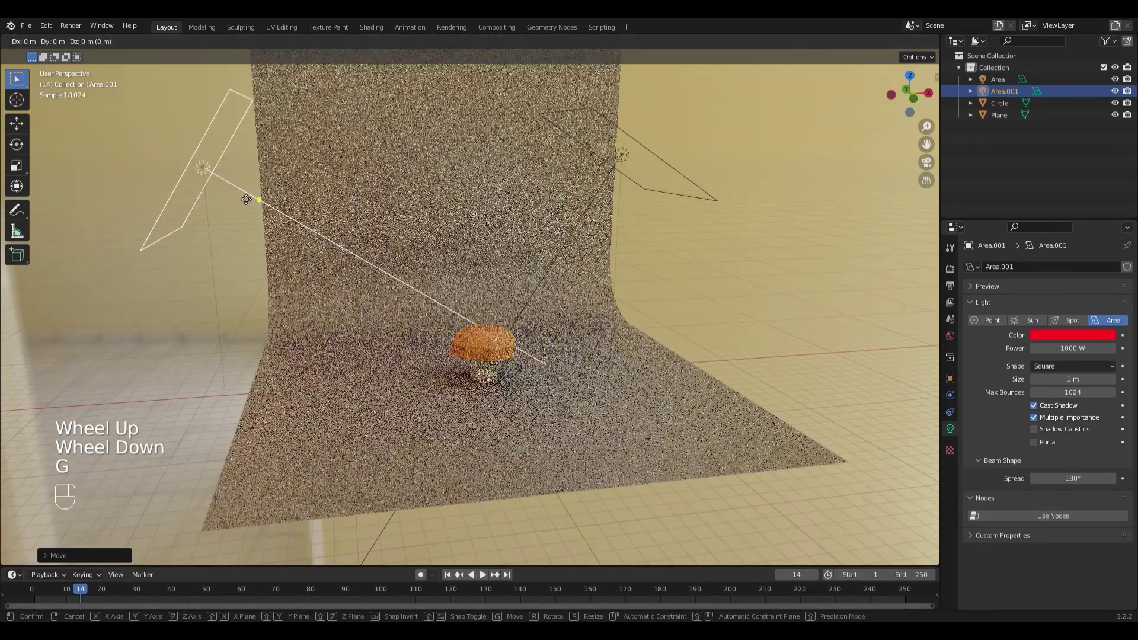
click(386, 230)
scroll(515, 237, down, 2)
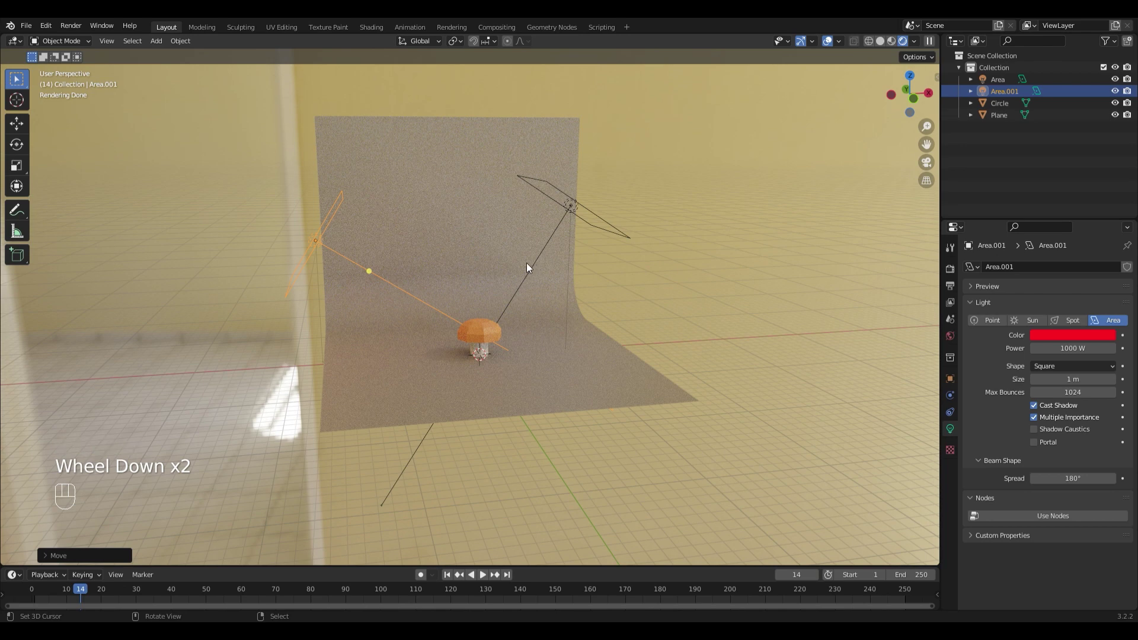
click(891, 41)
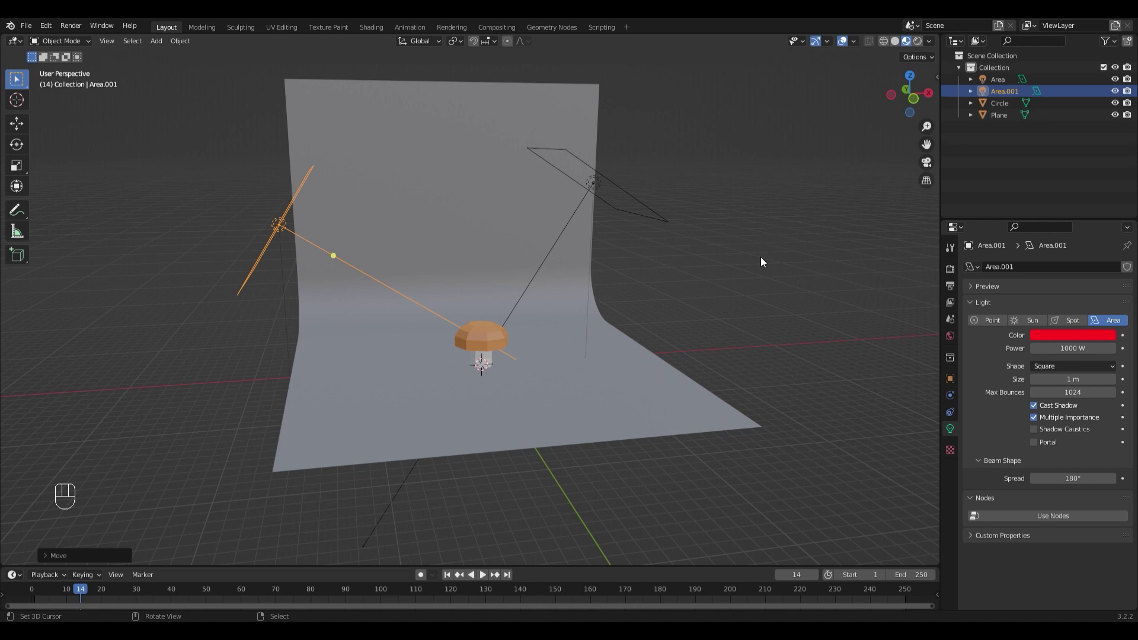
Add a new Camera object to the scene from the Shift+A menu.
scroll(762, 261, up, 2)
shift+middle_drag(724, 351, 729, 325)
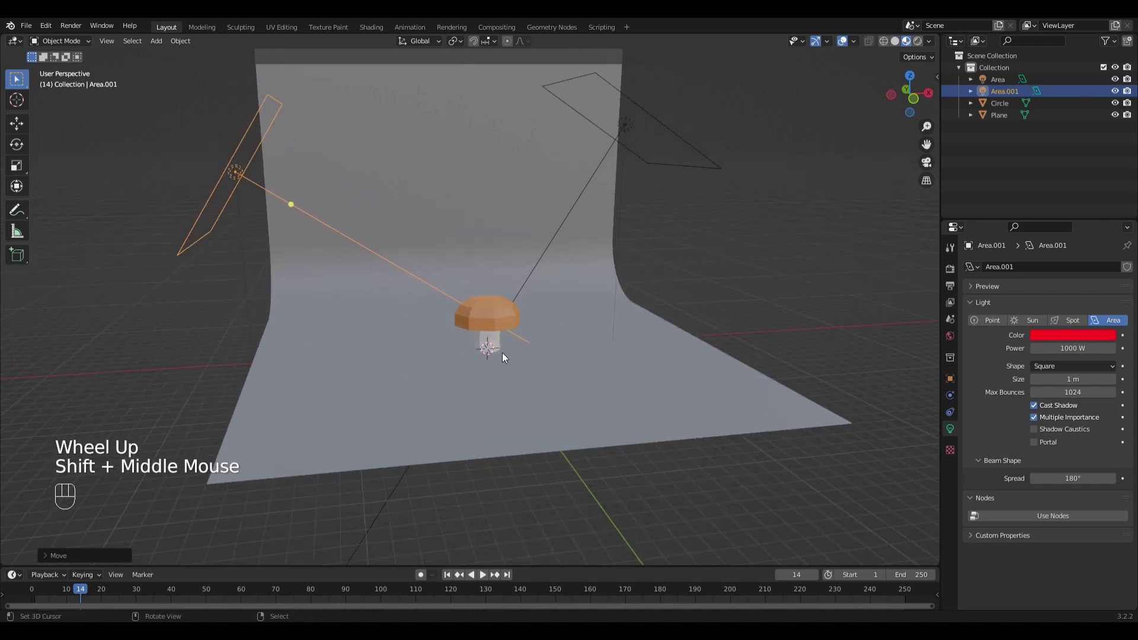
scroll(503, 356, down, 1)
key(shift+a)
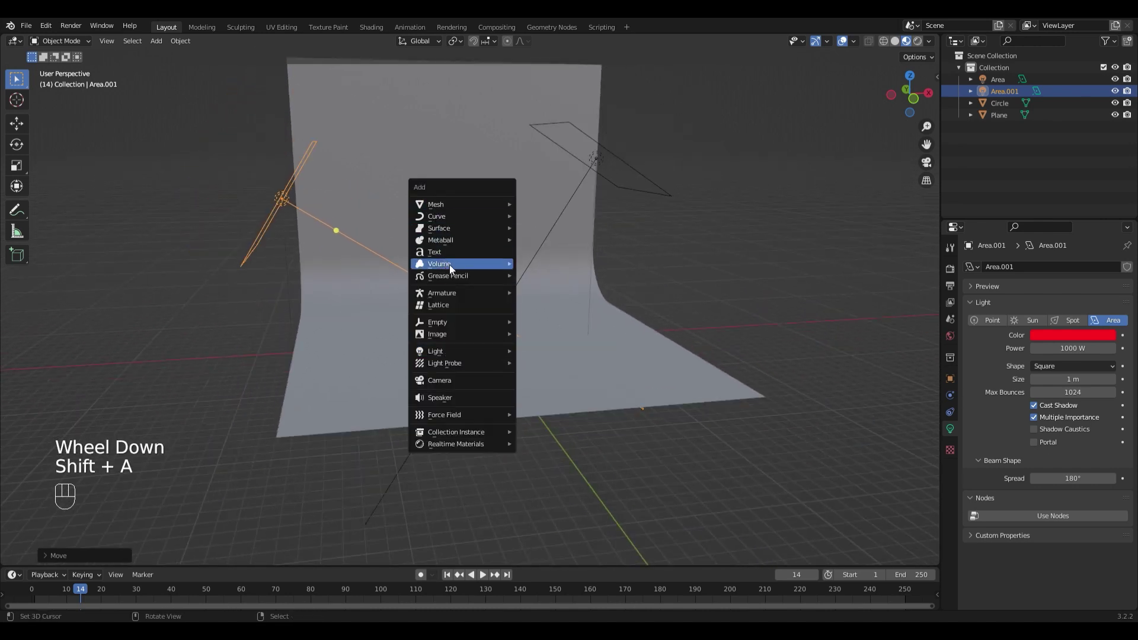
click(457, 385)
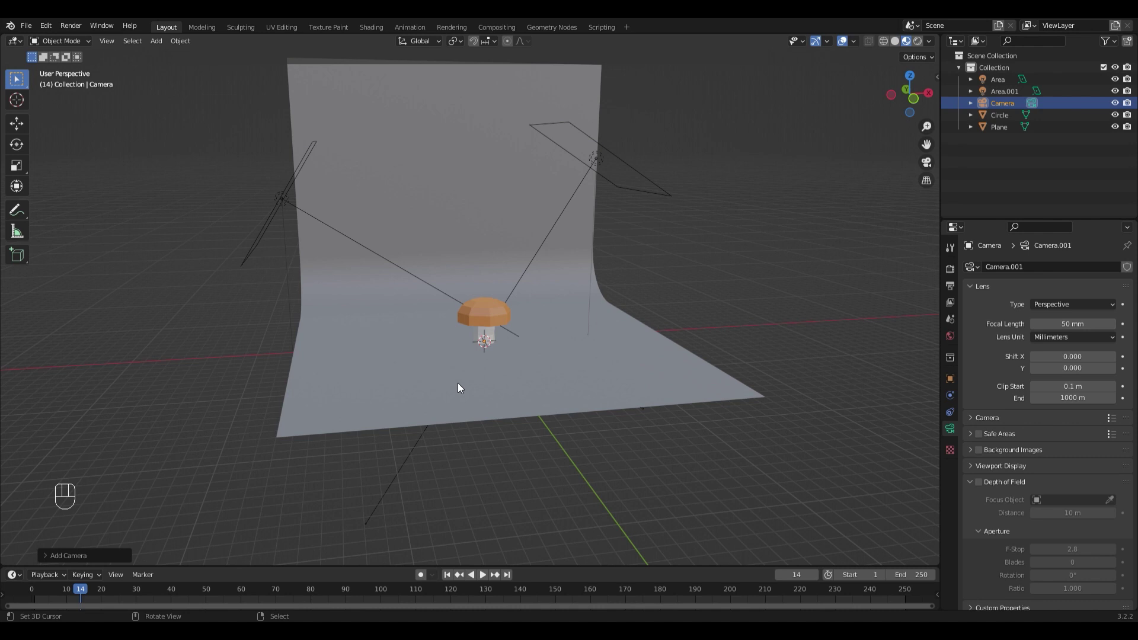
key(KP_0)
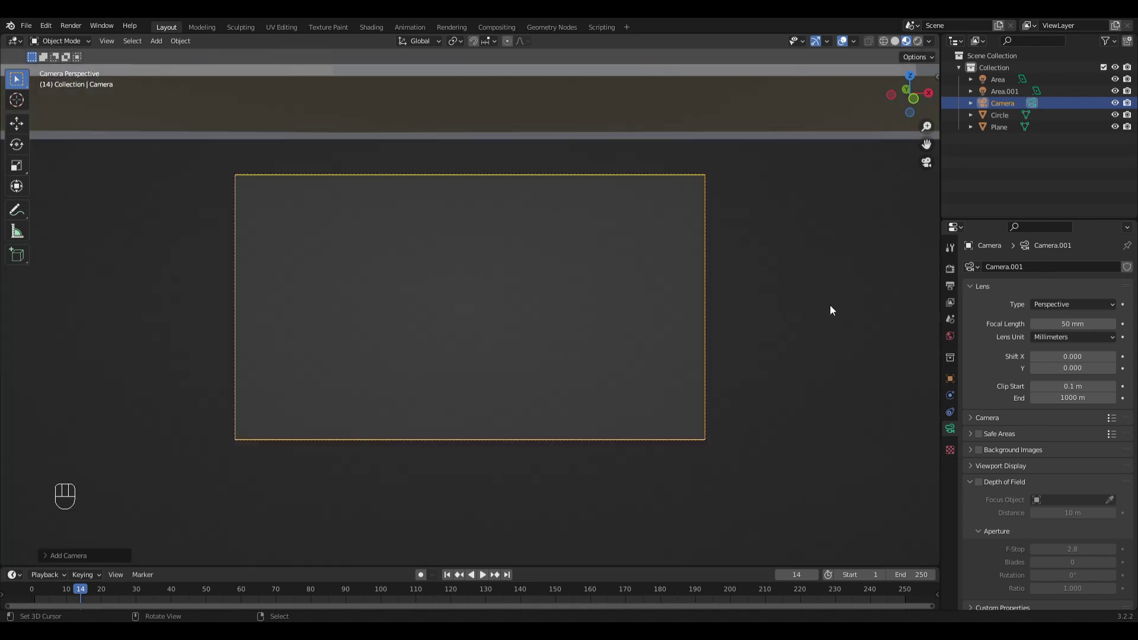
Lock the camera to the view, frame the mushroom centred in shot, then unlock it.
key(n)
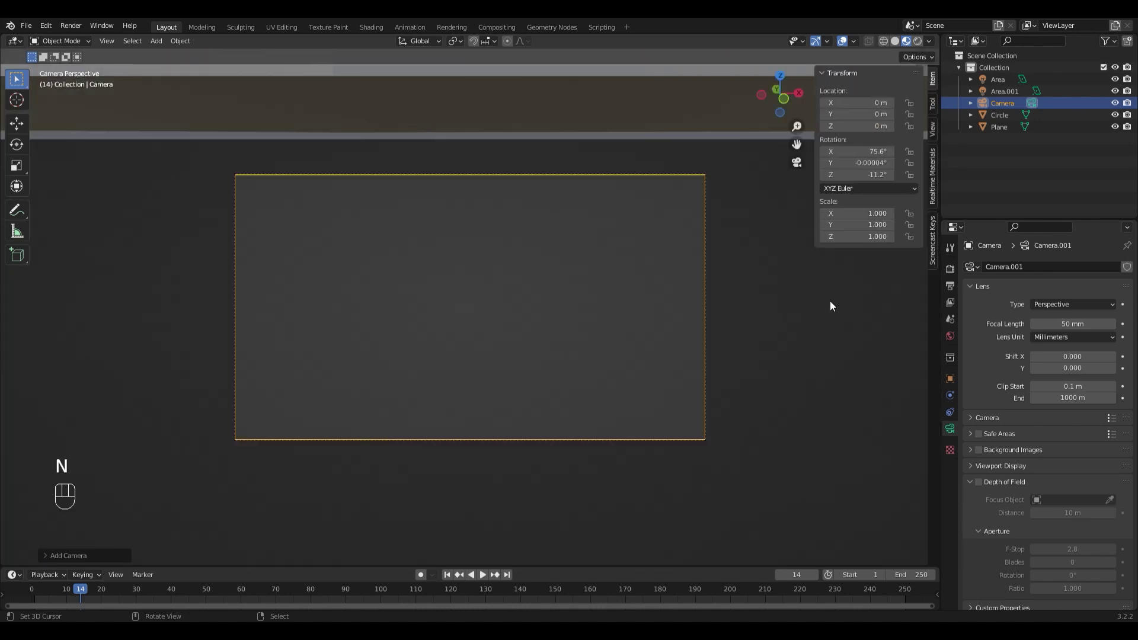
click(932, 127)
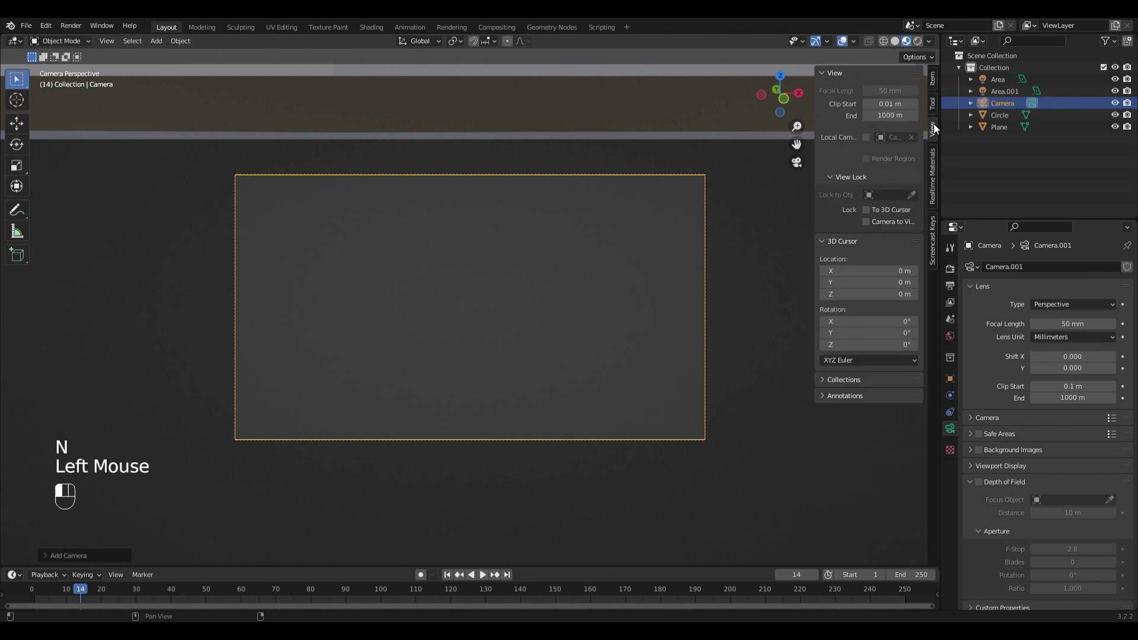
click(866, 222)
scroll(553, 173, down, 2)
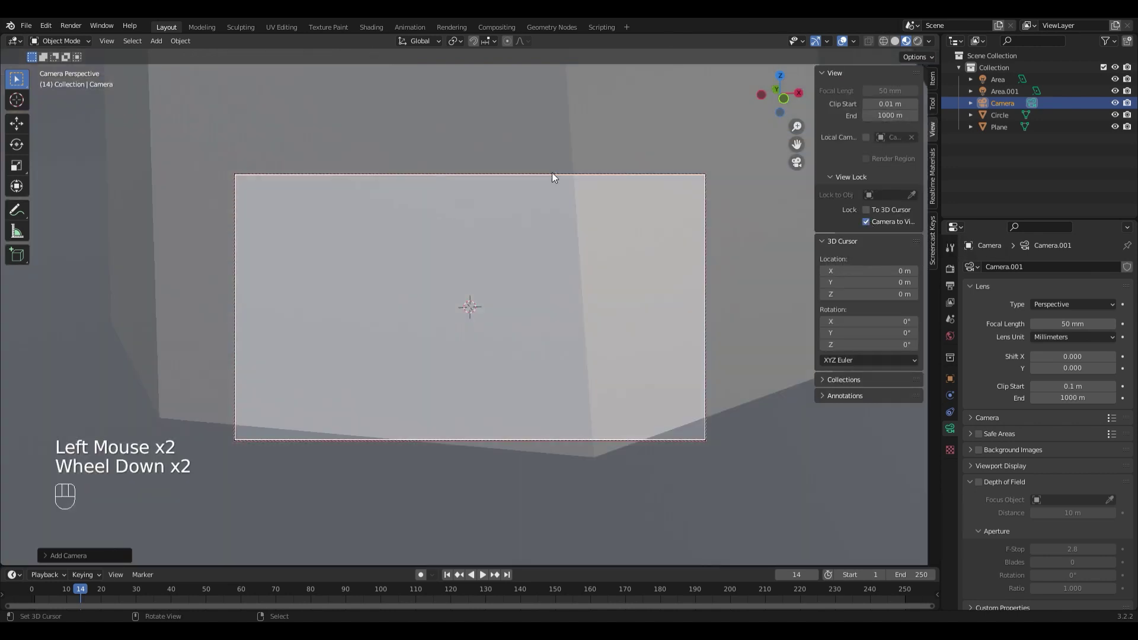
scroll(552, 173, down, 7)
shift+middle_drag(545, 165, 560, 216)
shift+scroll(550, 209, down, 1)
scroll(550, 209, down, 1)
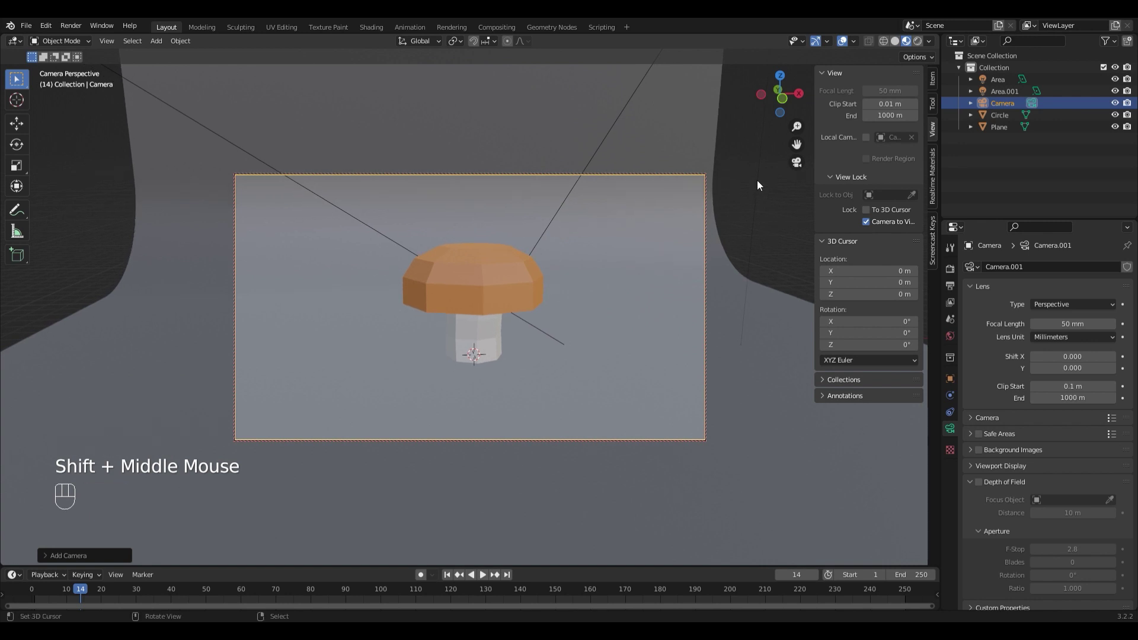
click(866, 222)
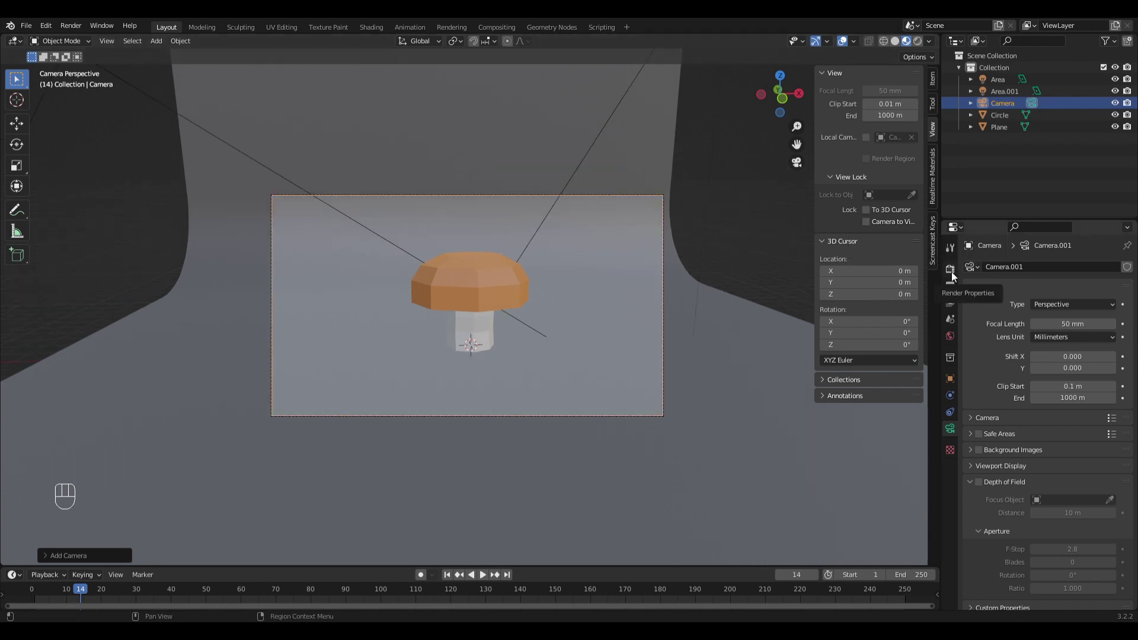
Set the render Noise Threshold to 0.1 and Max Samples to 1028.
click(951, 270)
scroll(1042, 317, down, 2)
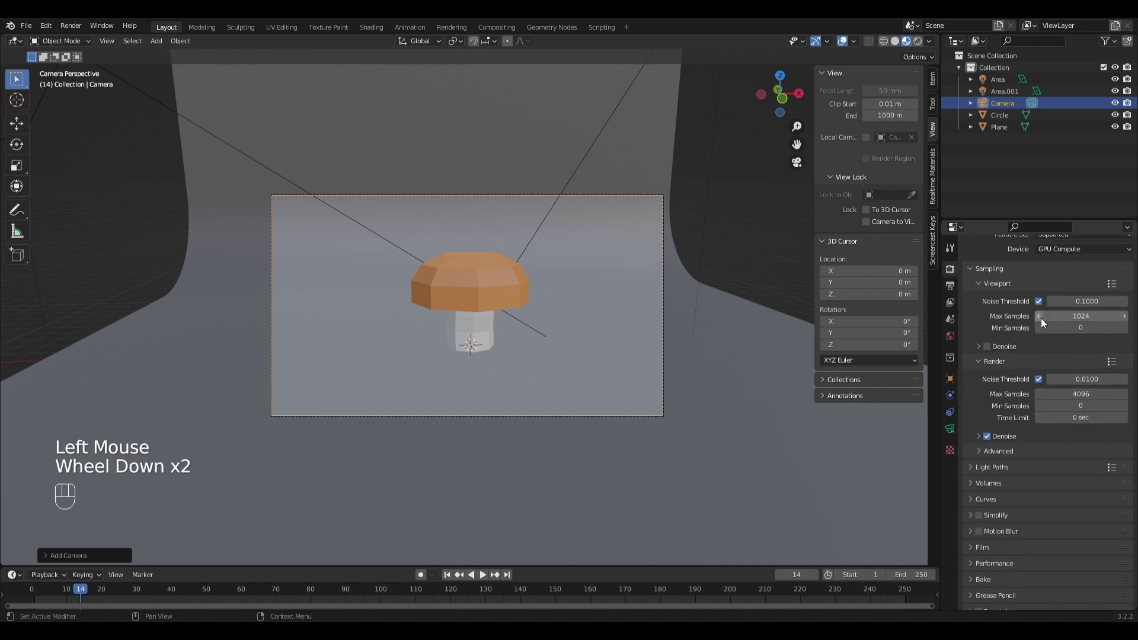
click(1093, 380)
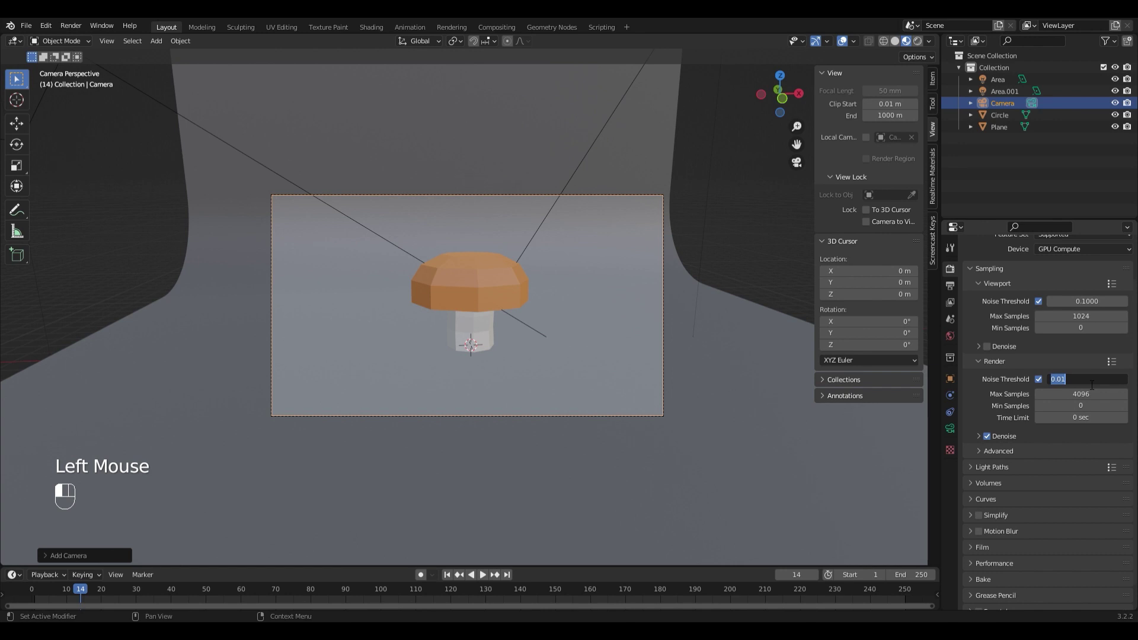
text(.1)
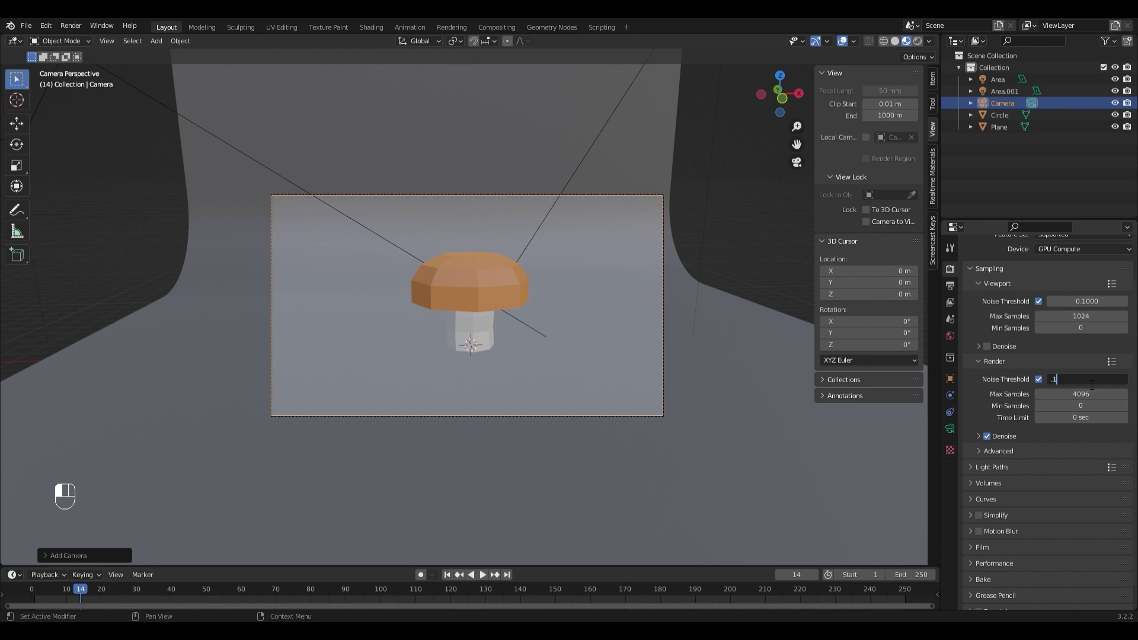
click(1092, 386)
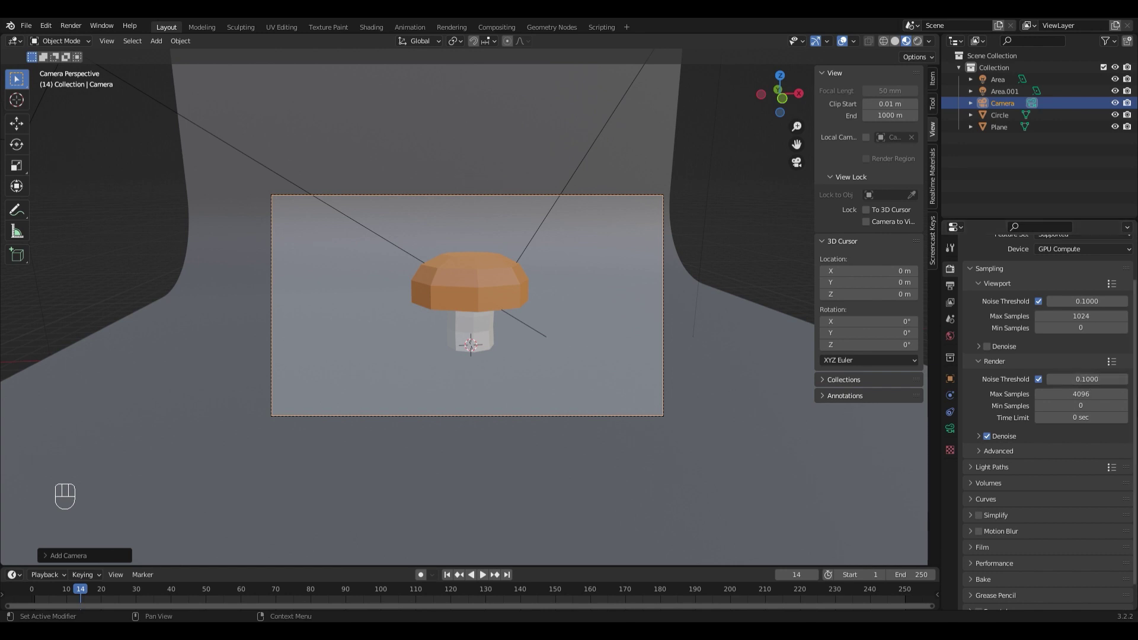
click(1080, 394)
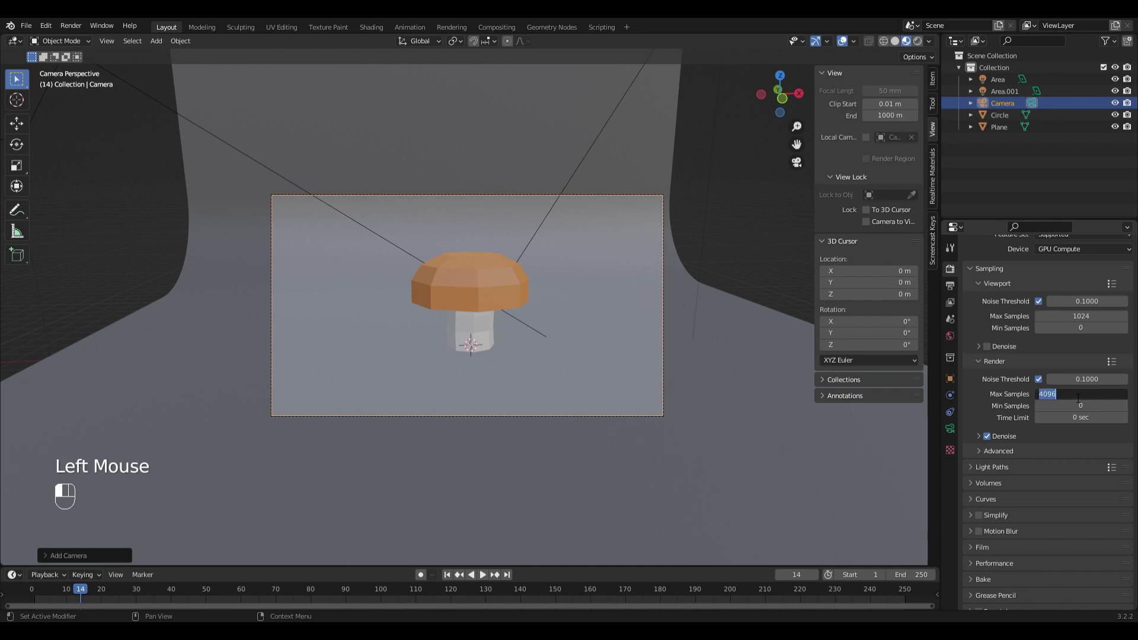
text(1028)
key(Return)
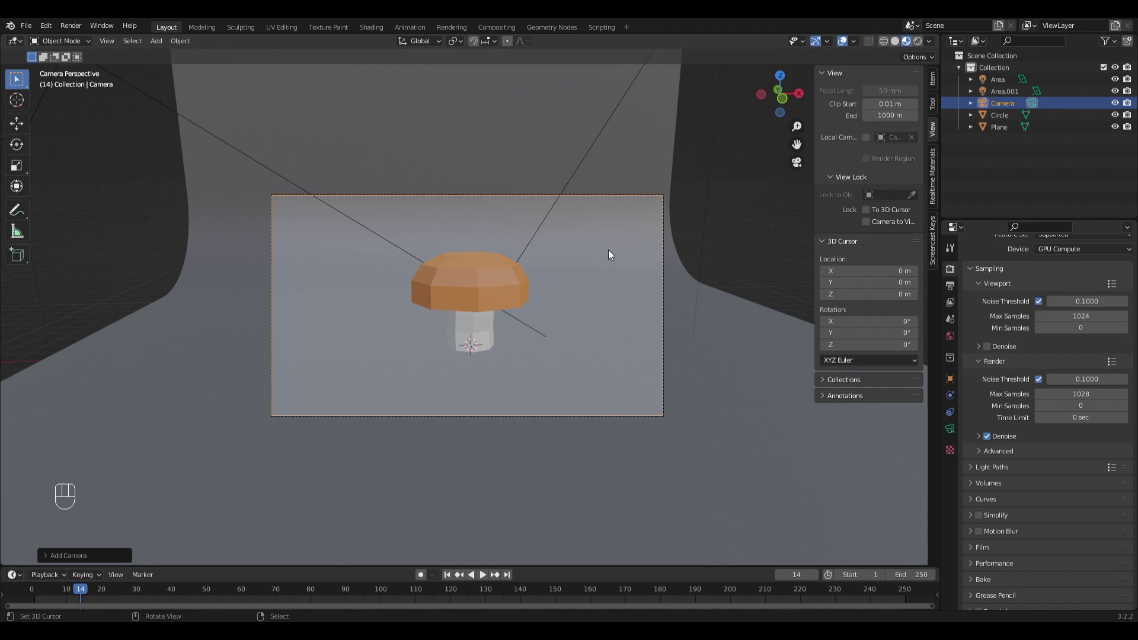
key(F12)
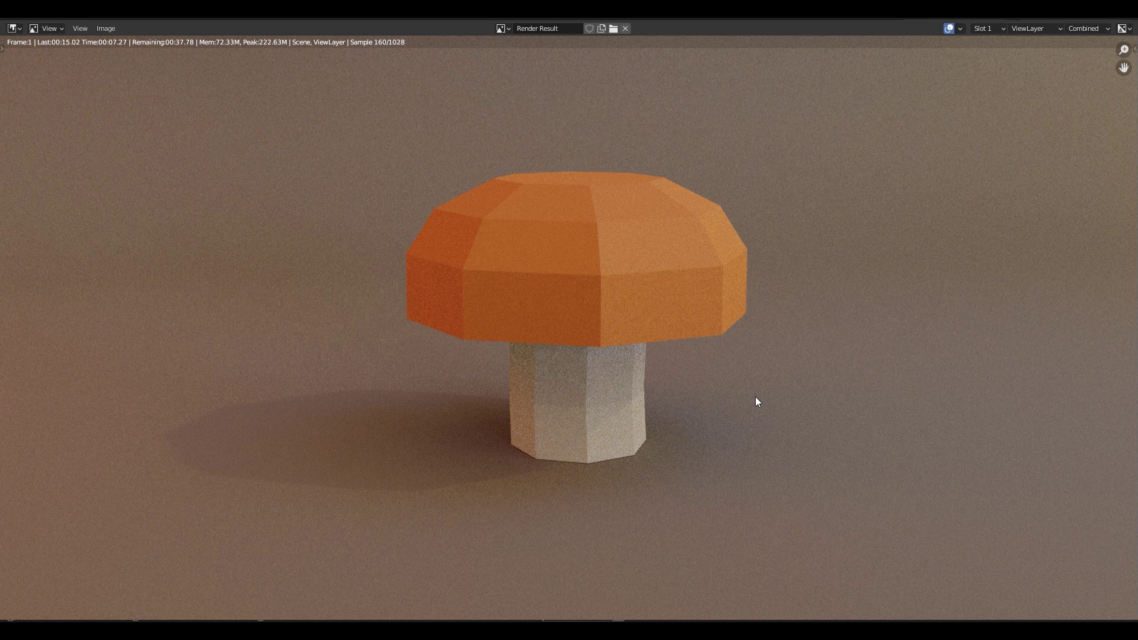
Zoom out on the test render and stop it partway with Escape.
scroll(755, 397, down, 1)
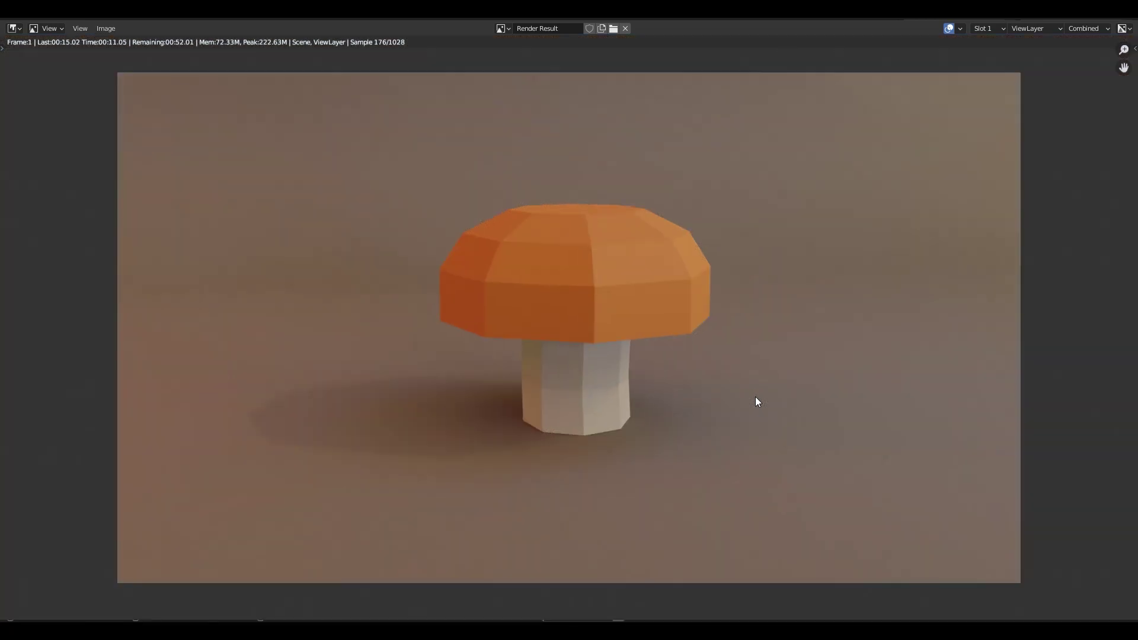
scroll(935, 272, down, 3)
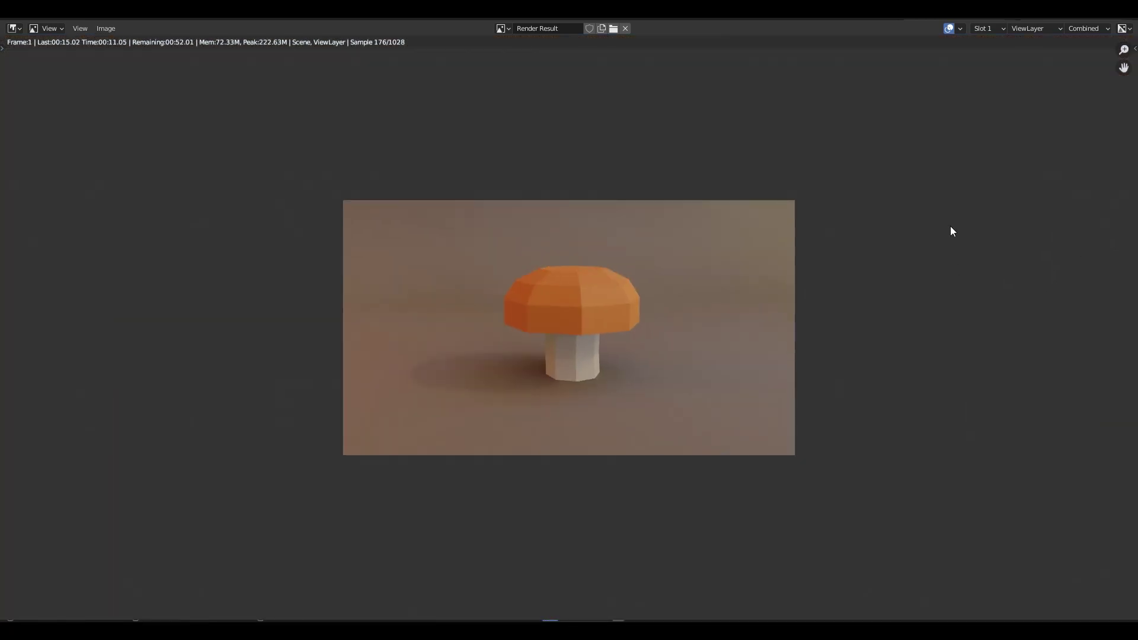
key(Escape)
key(Escape)
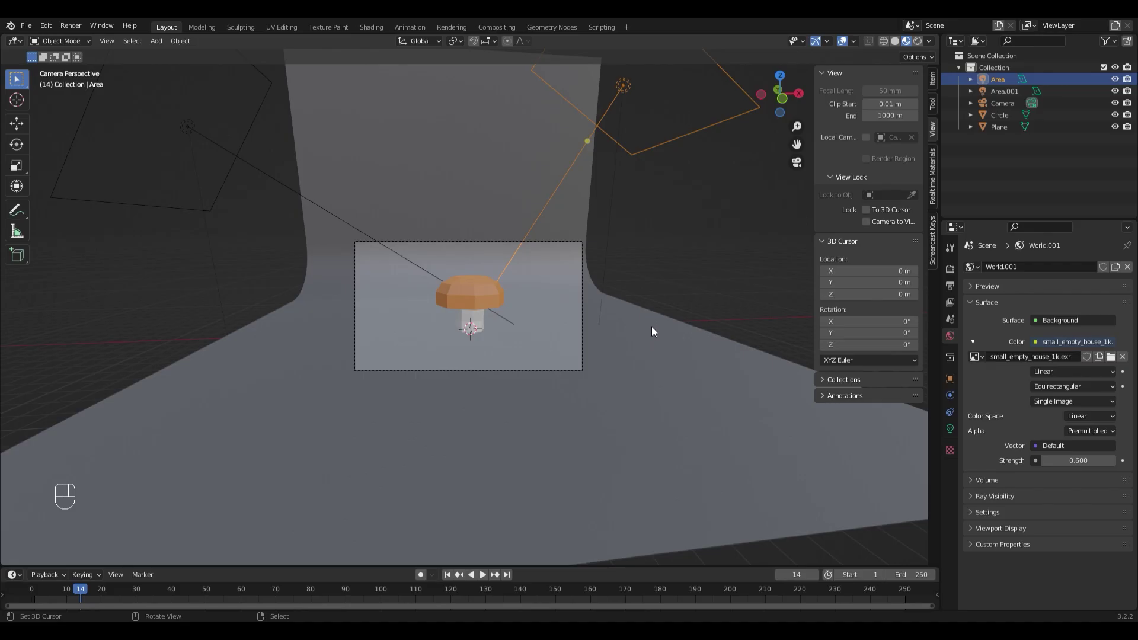
Select the backdrop and raise Material.003's Roughness from 0.500 to about 0.705.
right_click(741, 407)
click(950, 478)
scroll(995, 465, down, 2)
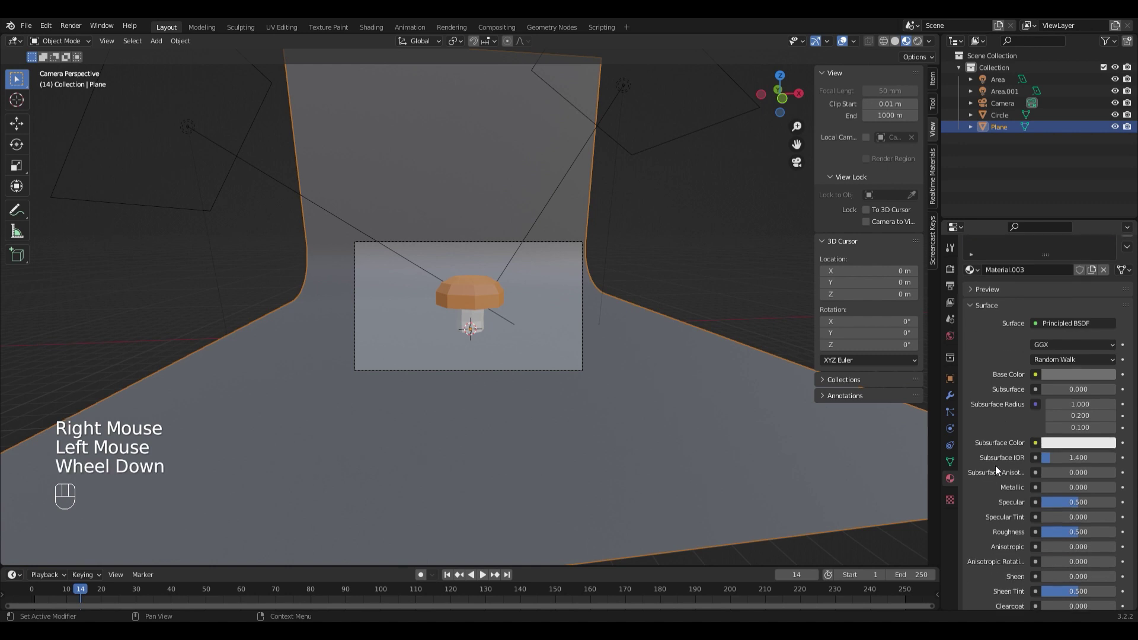
drag(1078, 532, 1094, 531)
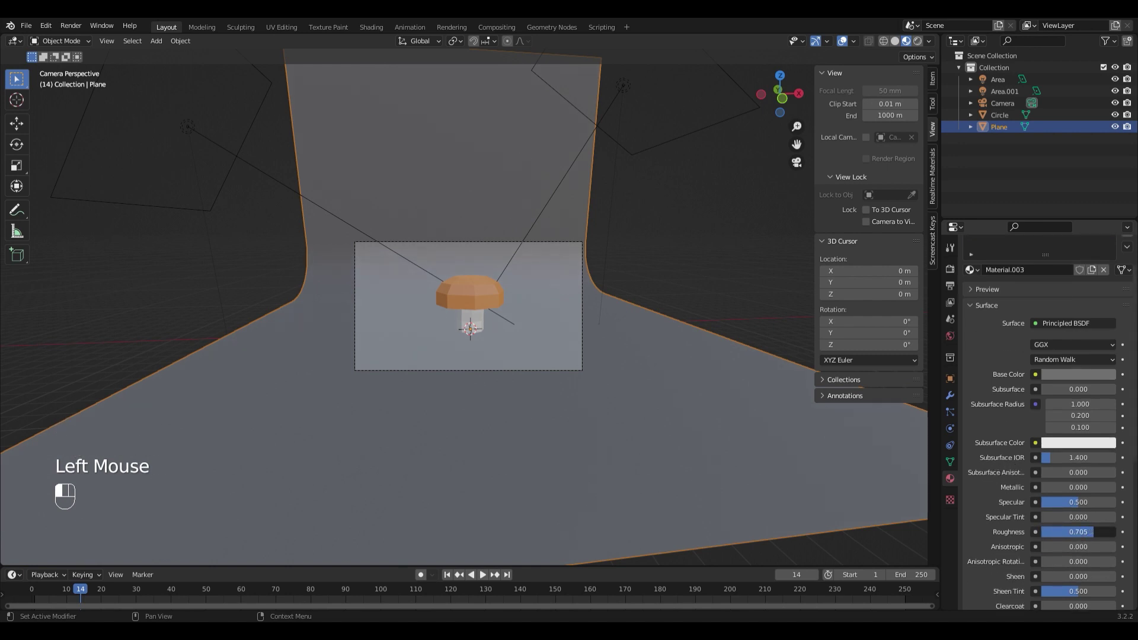
scroll(706, 287, down, 1)
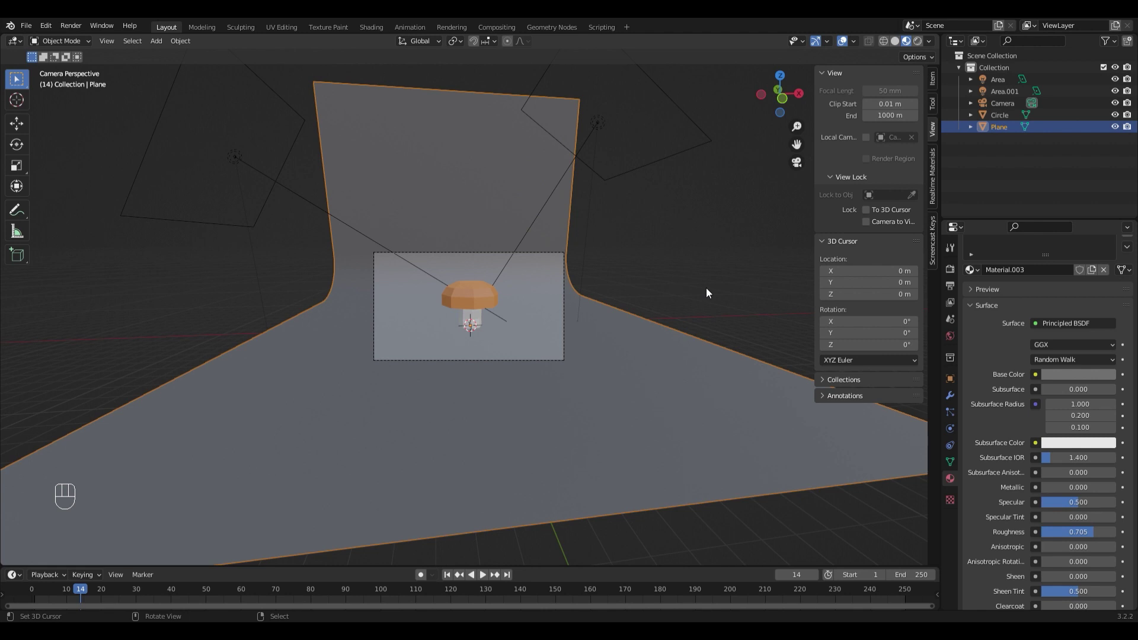
scroll(706, 287, up, 2)
Orbit out of camera view and add a Plain Axes Empty.
shift+middle_drag(706, 286, 652, 270)
scroll(653, 269, down, 2)
middle_drag(652, 270, 595, 250)
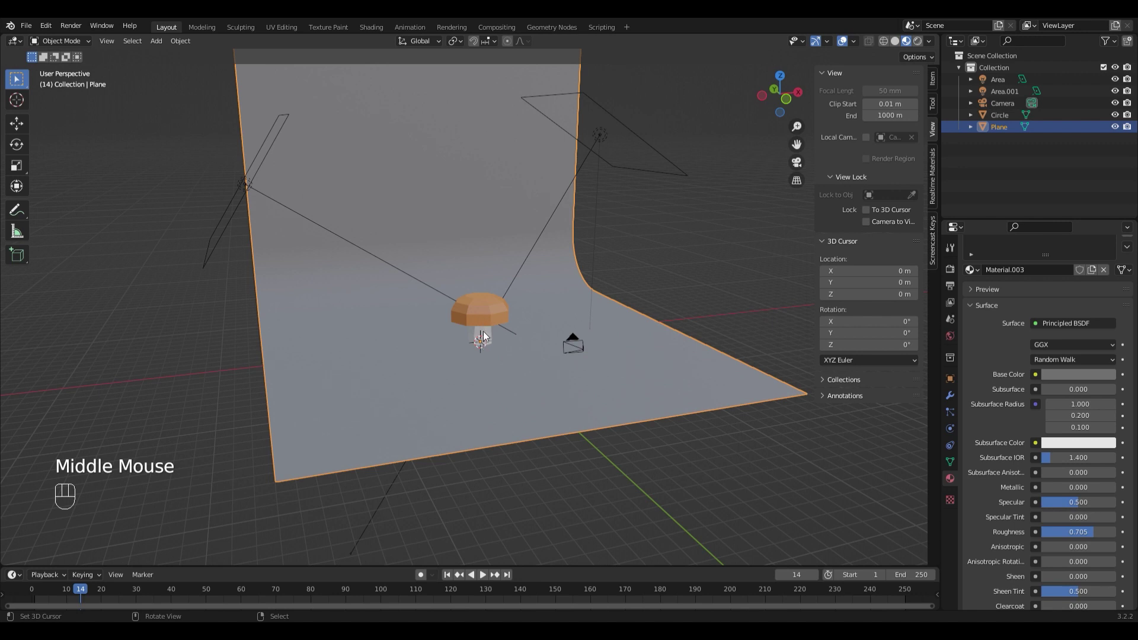
scroll(489, 361, up, 3)
scroll(486, 355, down, 1)
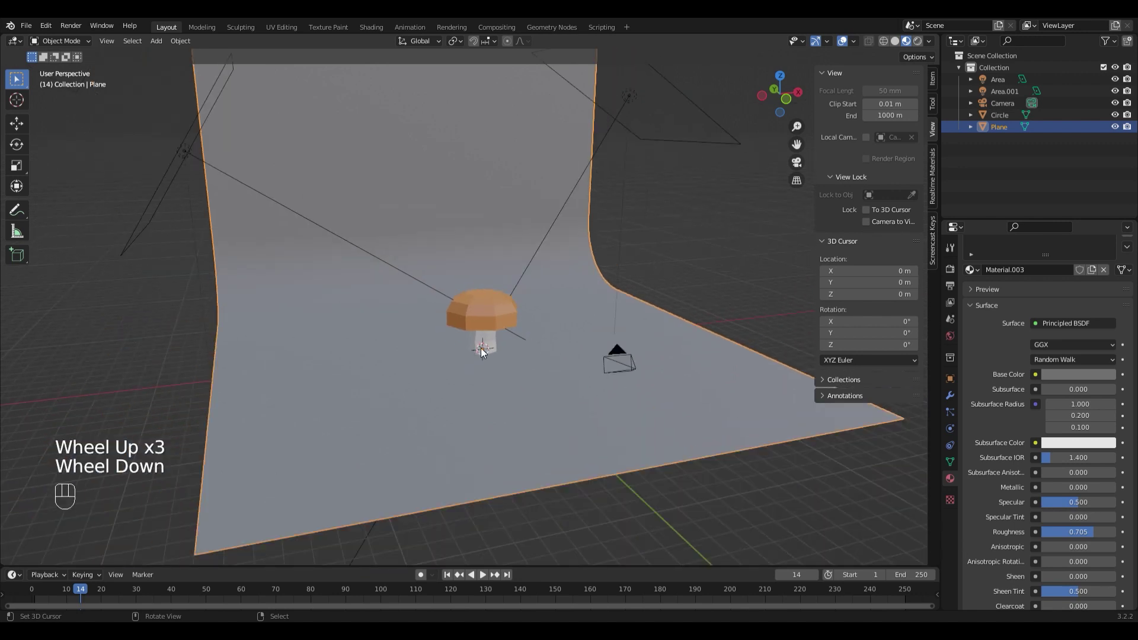
key(shift+a)
mouse_move(435, 289)
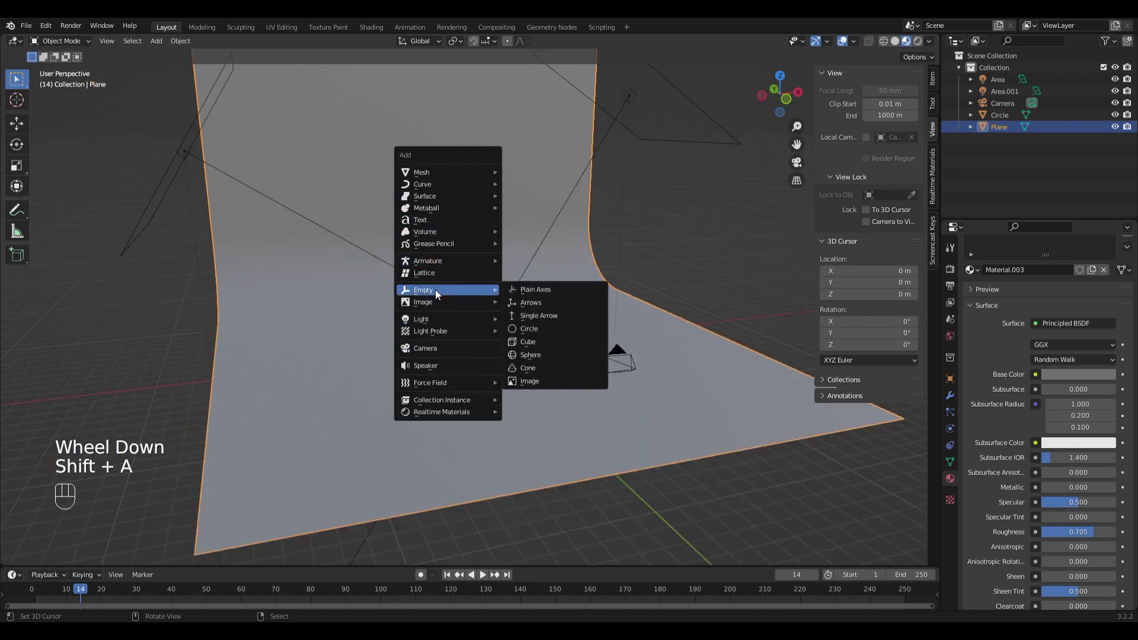
click(529, 288)
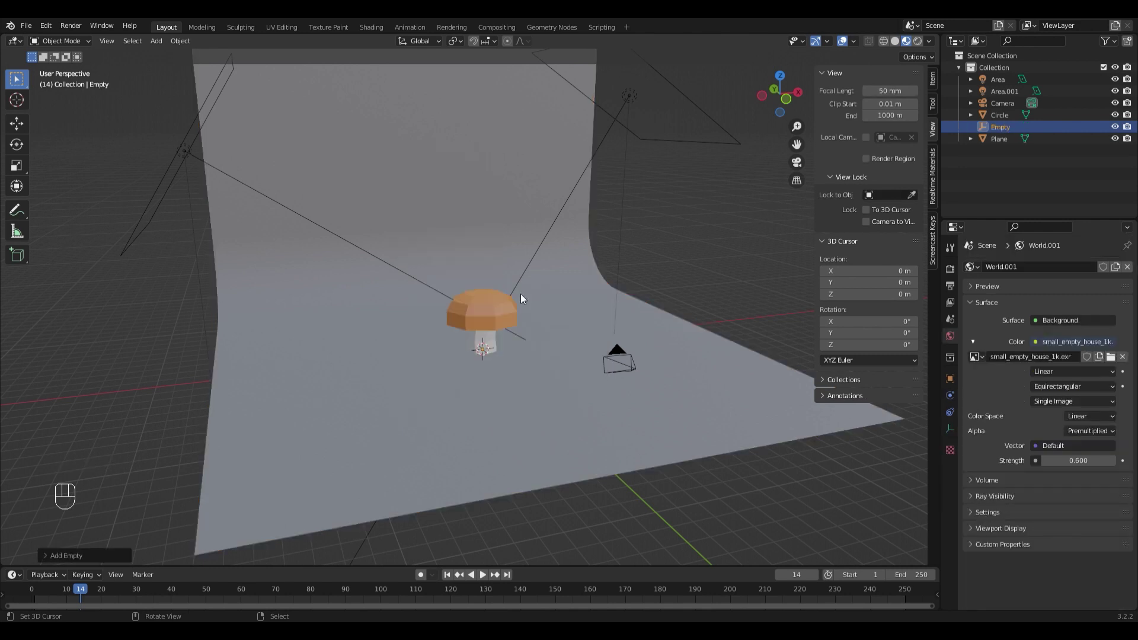
key(z)
key(Escape)
Raise the Empty vertically into the mushroom cap.
key(g)
key(z)
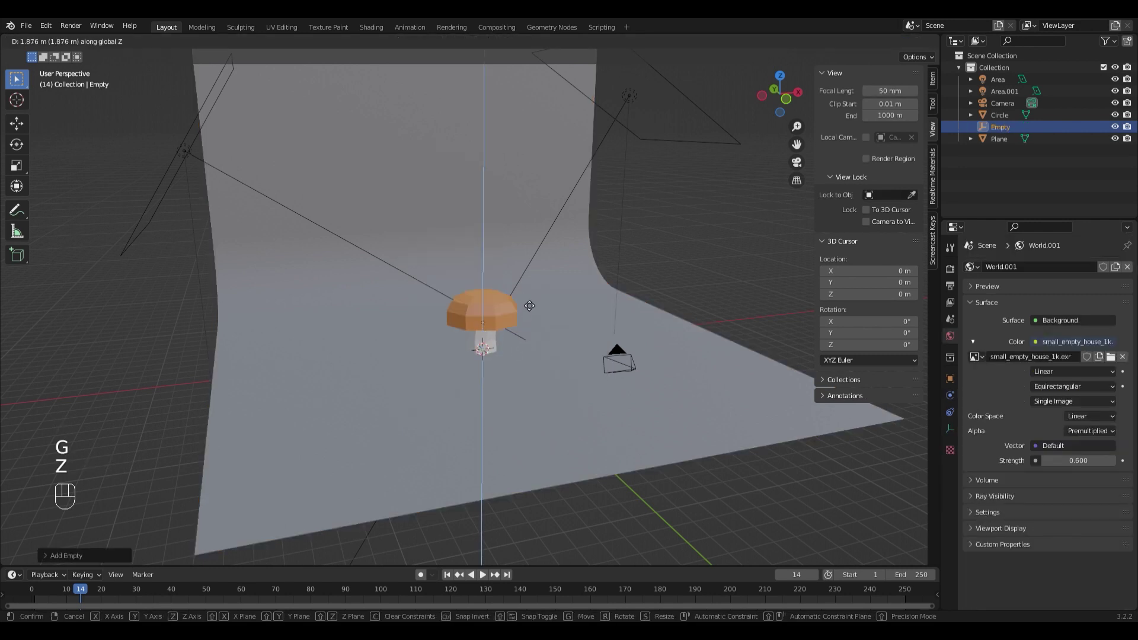
click(525, 292)
scroll(712, 375, up, 2)
Parent the camera to the Empty using Object parenting.
right_click(711, 378)
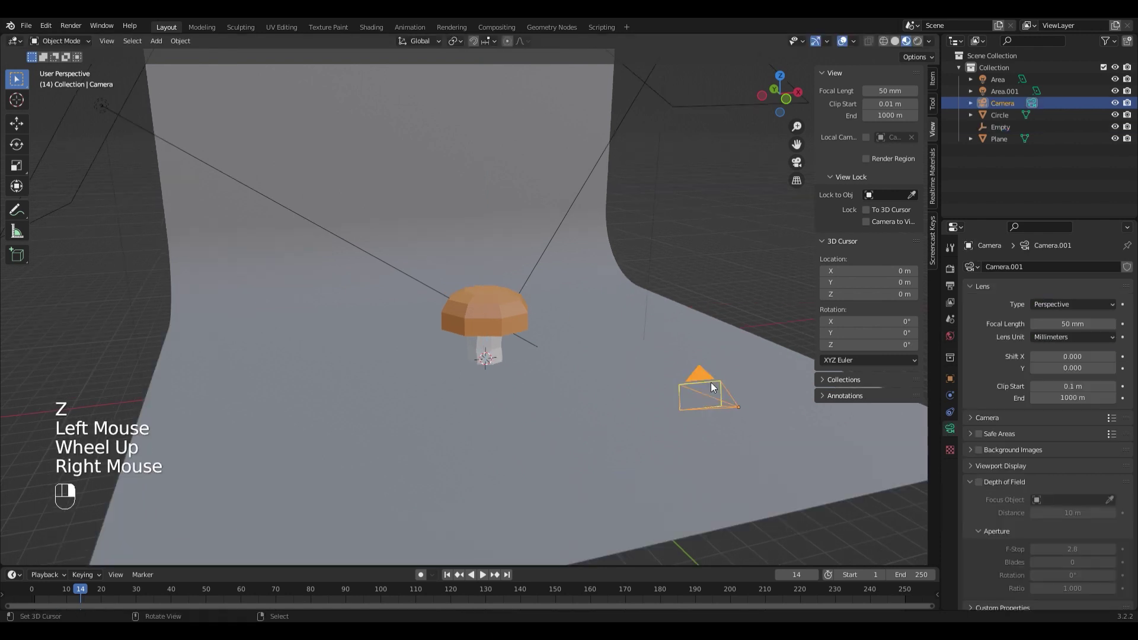
ctrl+click(998, 127)
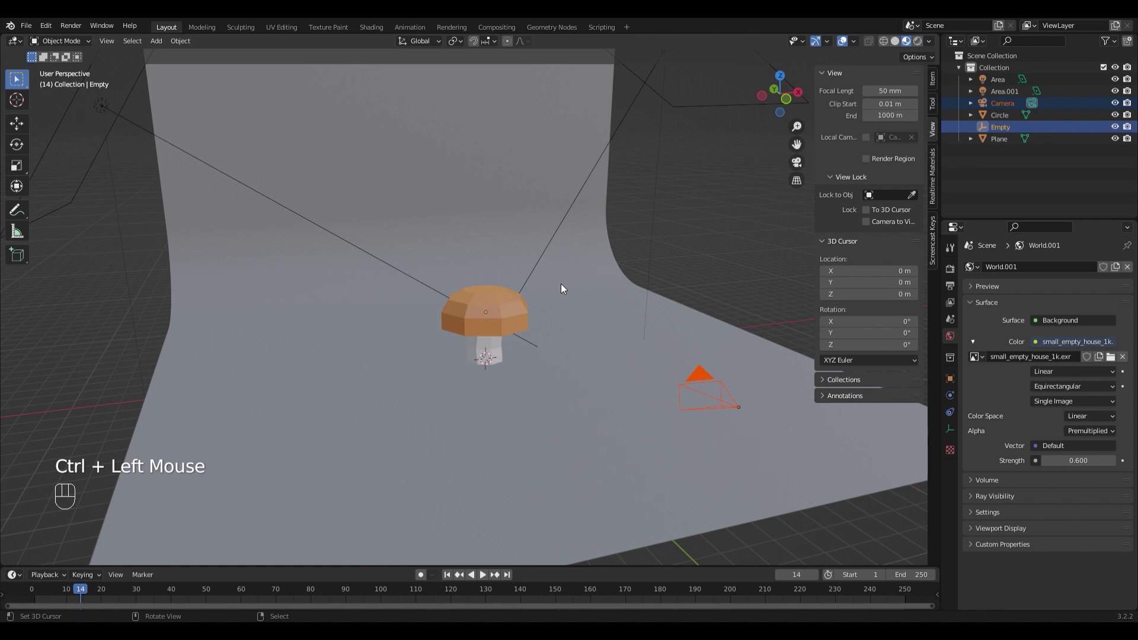
key(ctrl+p)
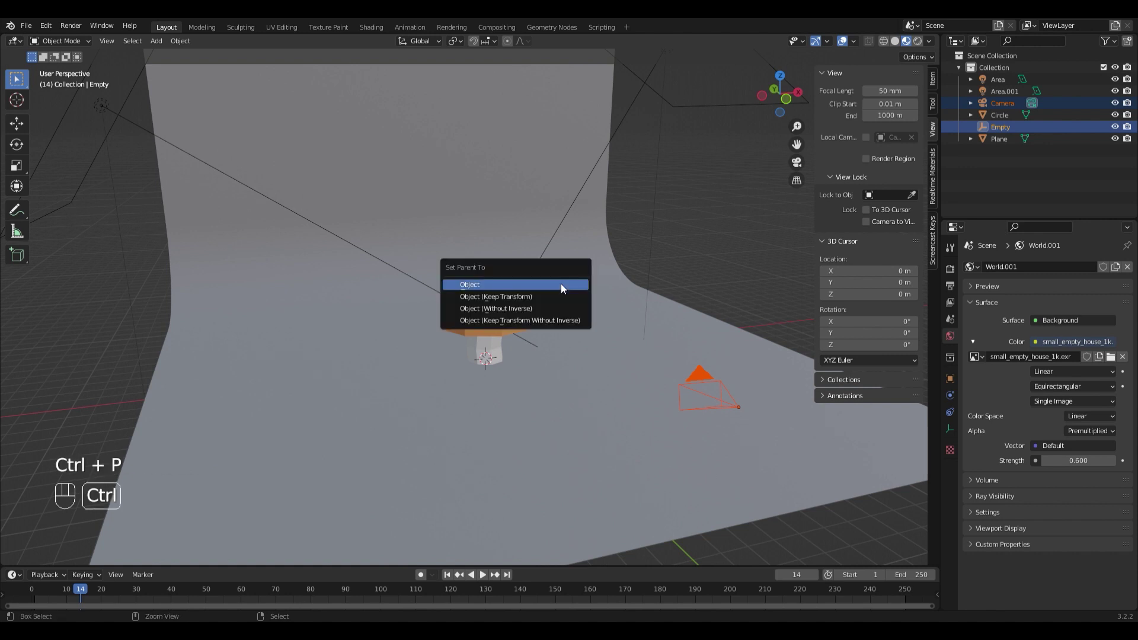
click(561, 284)
scroll(549, 329, down, 3)
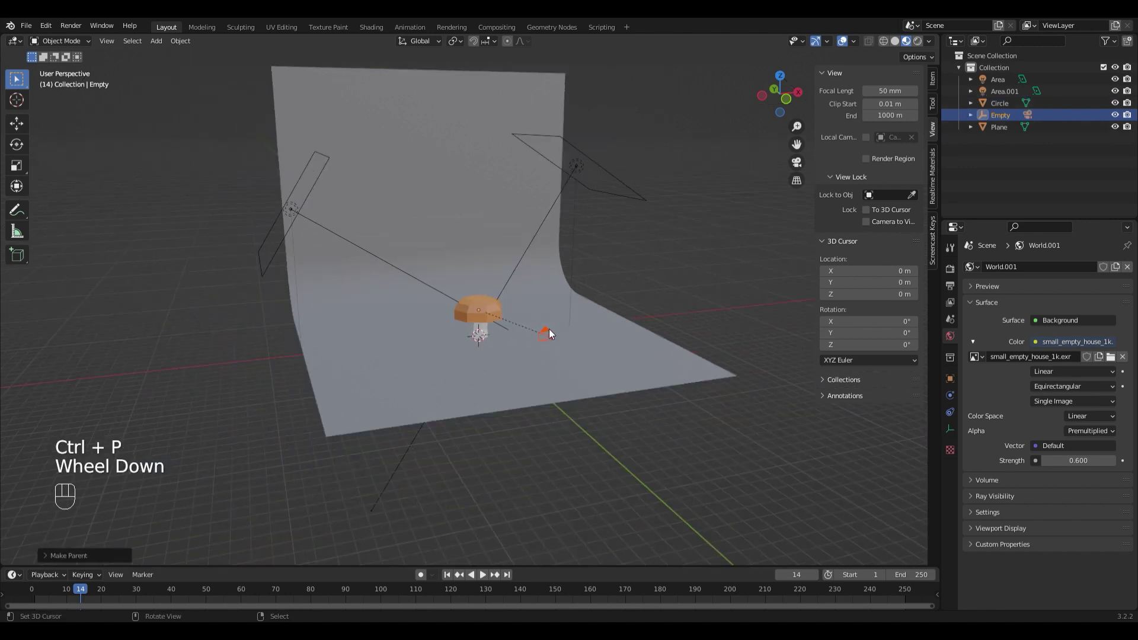
scroll(631, 347, up, 1)
scroll(630, 346, up, 1)
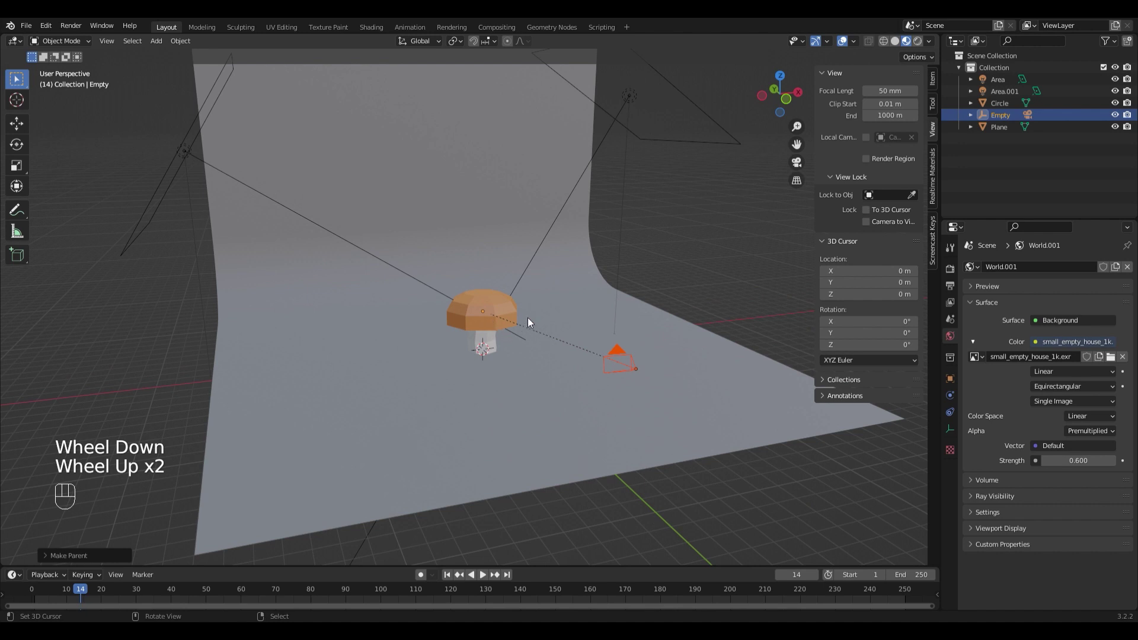
Rotate the Empty to swing the camera around, then jump to frame 1.
click(1006, 117)
key(g)
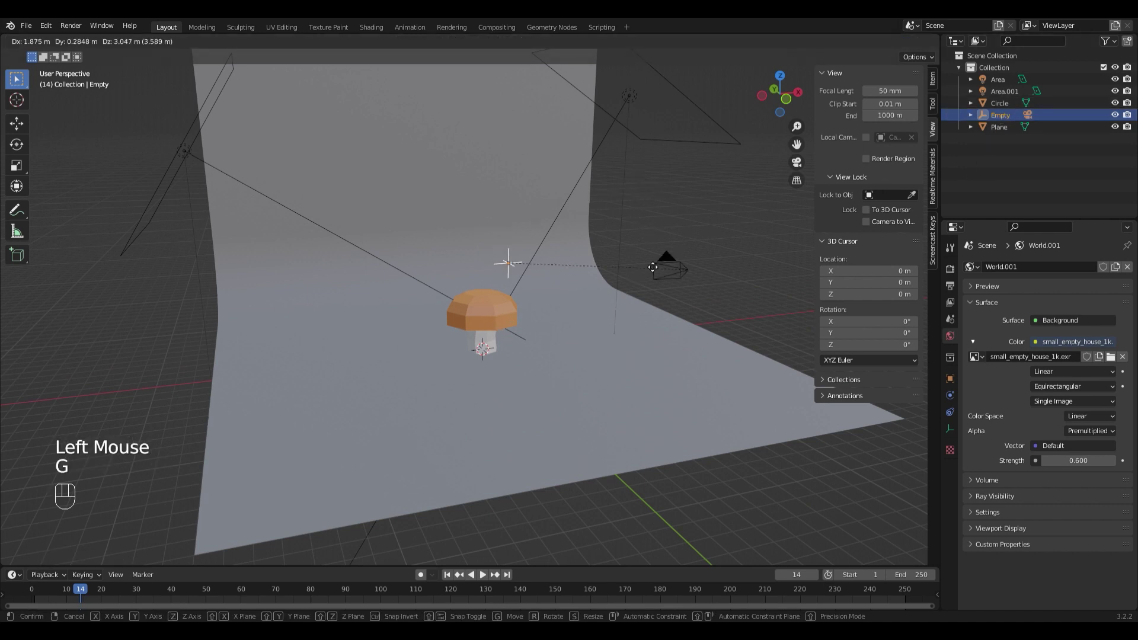
key(Escape)
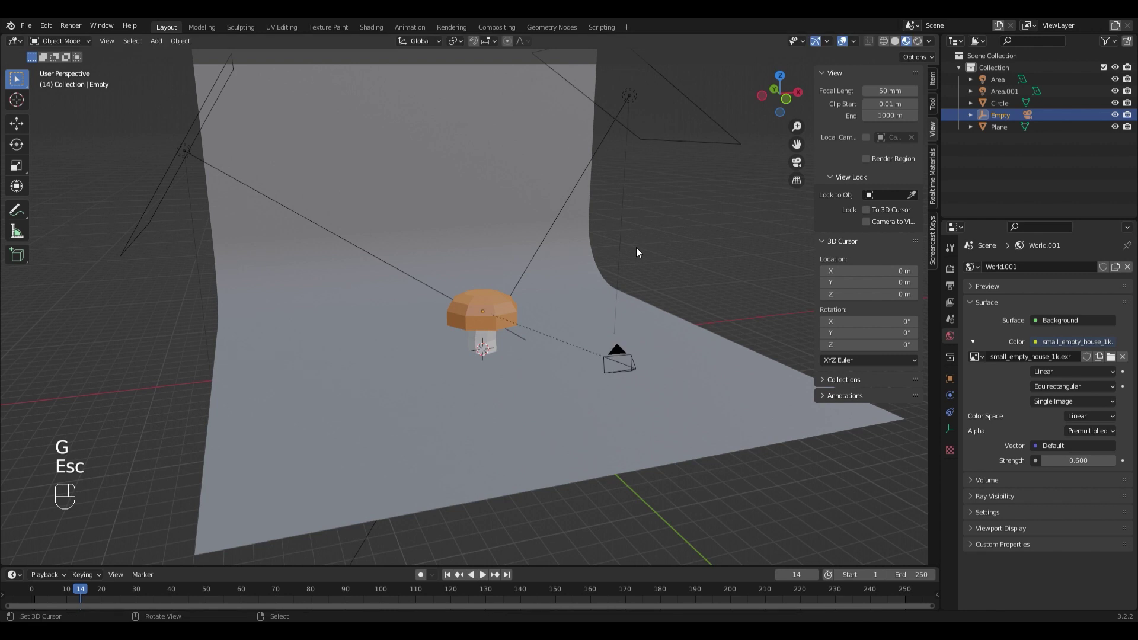
key(r)
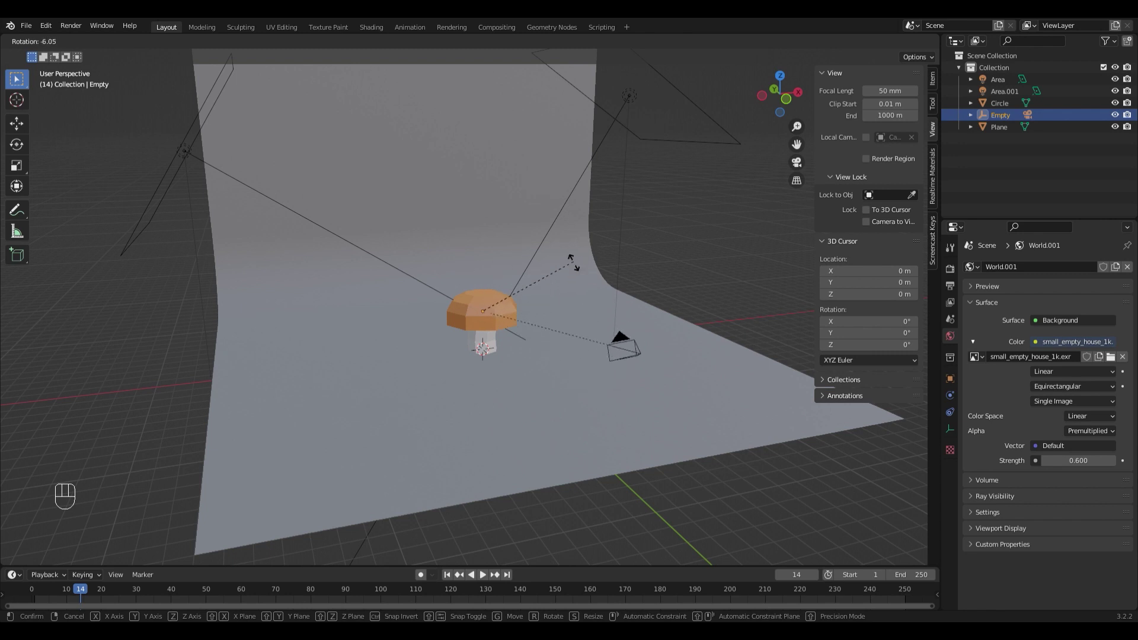
click(572, 260)
middle_drag(599, 522, 618, 561)
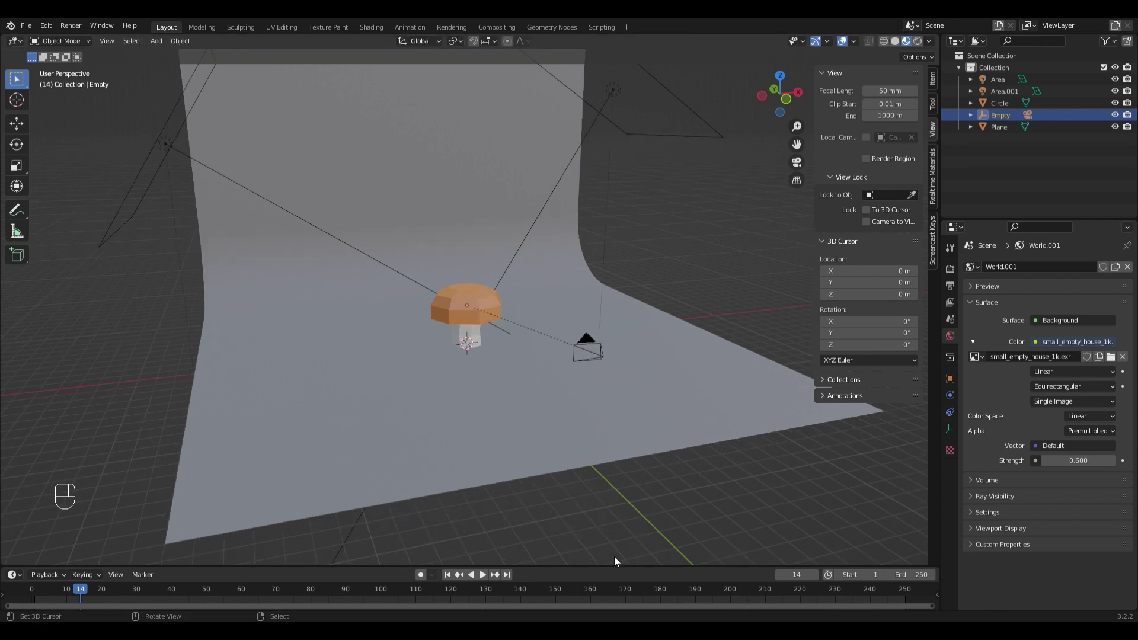
drag(616, 574, 349, 436)
key(shift+Left)
Key the Empty's location, rotation and scale at frame 1 via the Location, Rotation & Scale keying set.
click(93, 446)
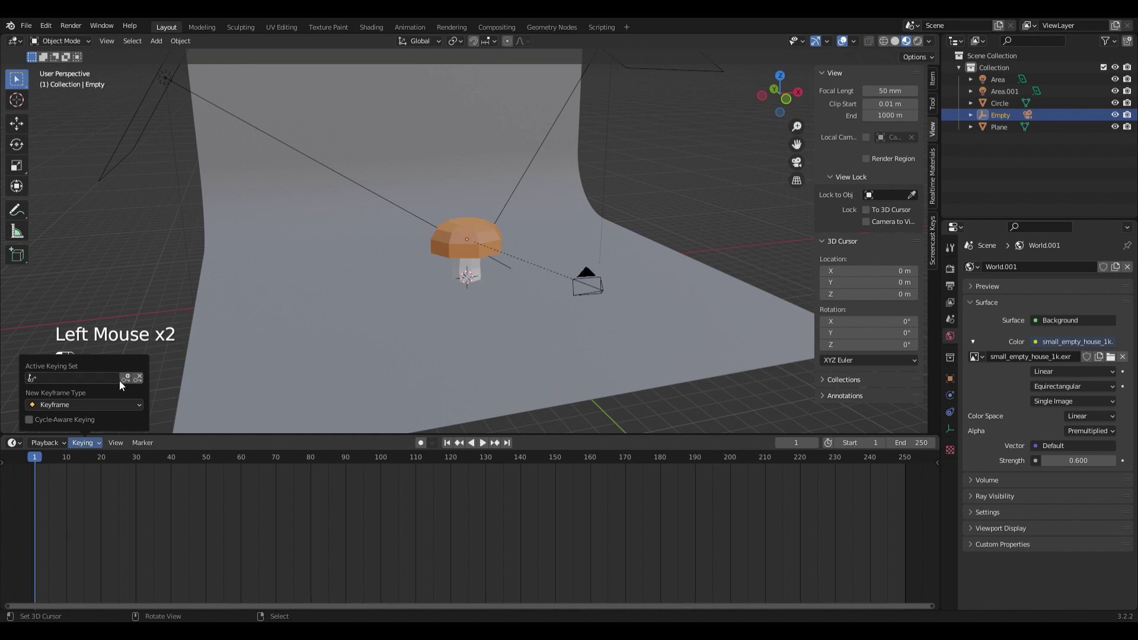
click(86, 380)
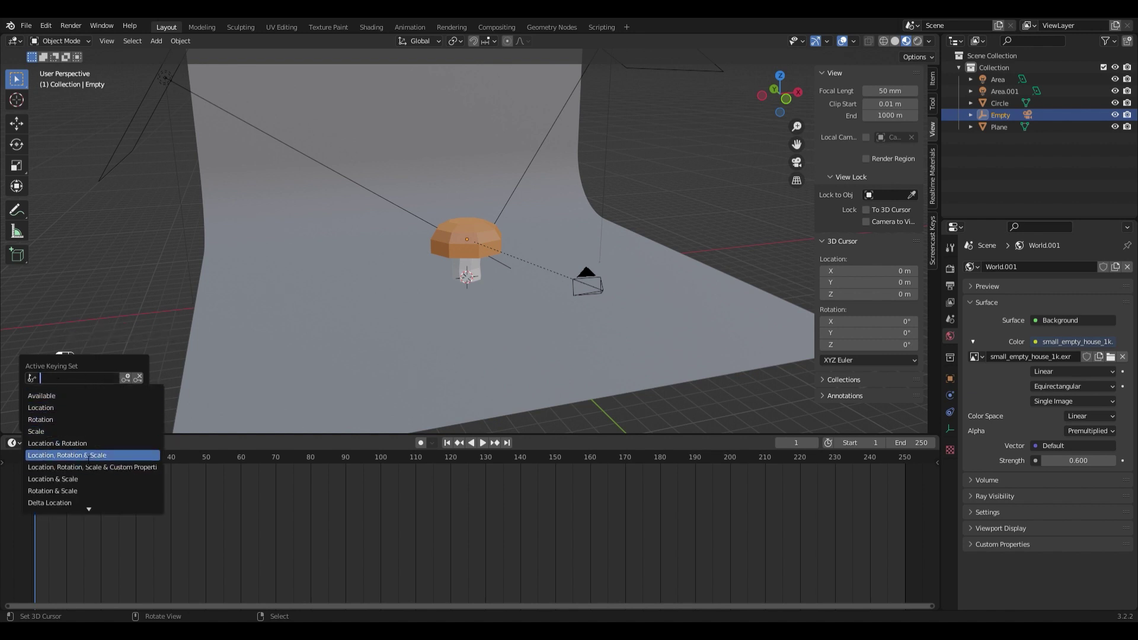
click(88, 455)
click(93, 442)
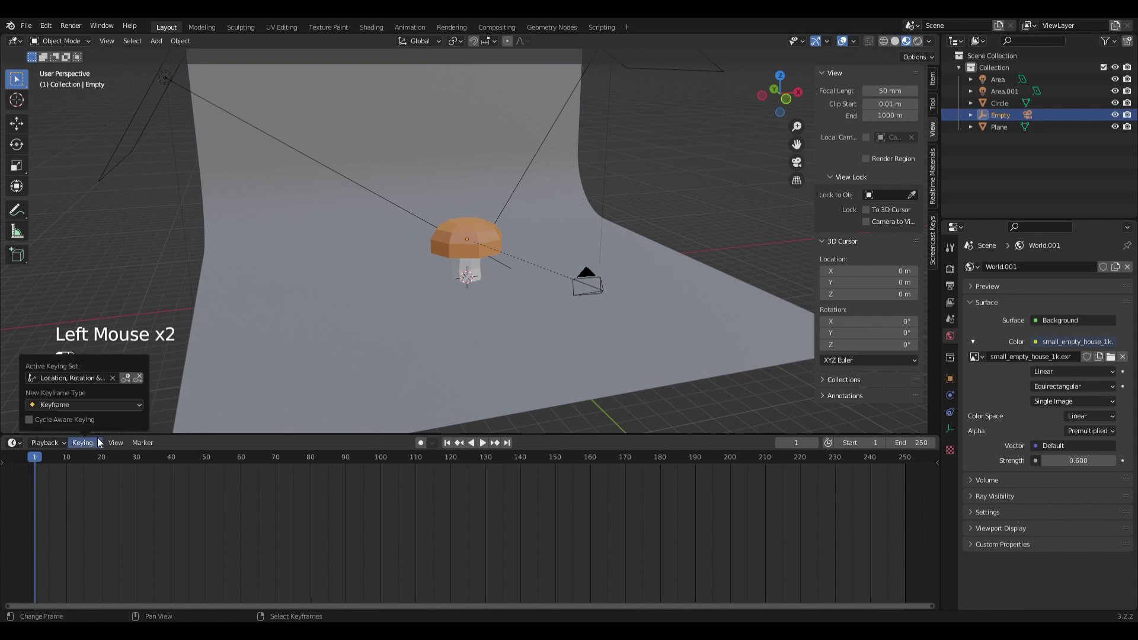
click(126, 378)
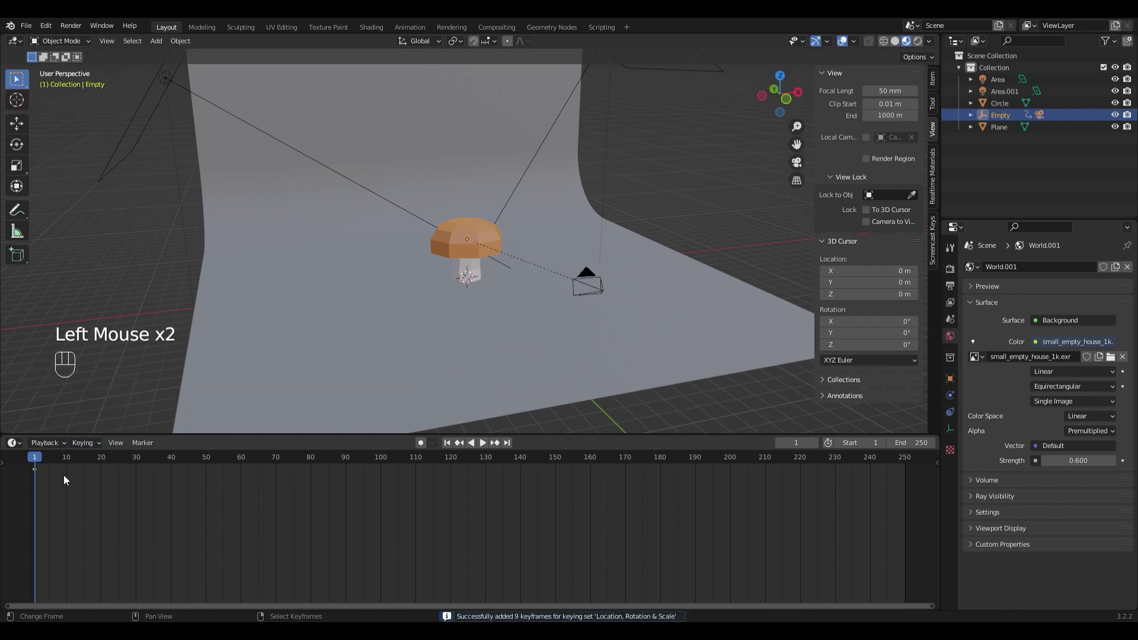
click(37, 470)
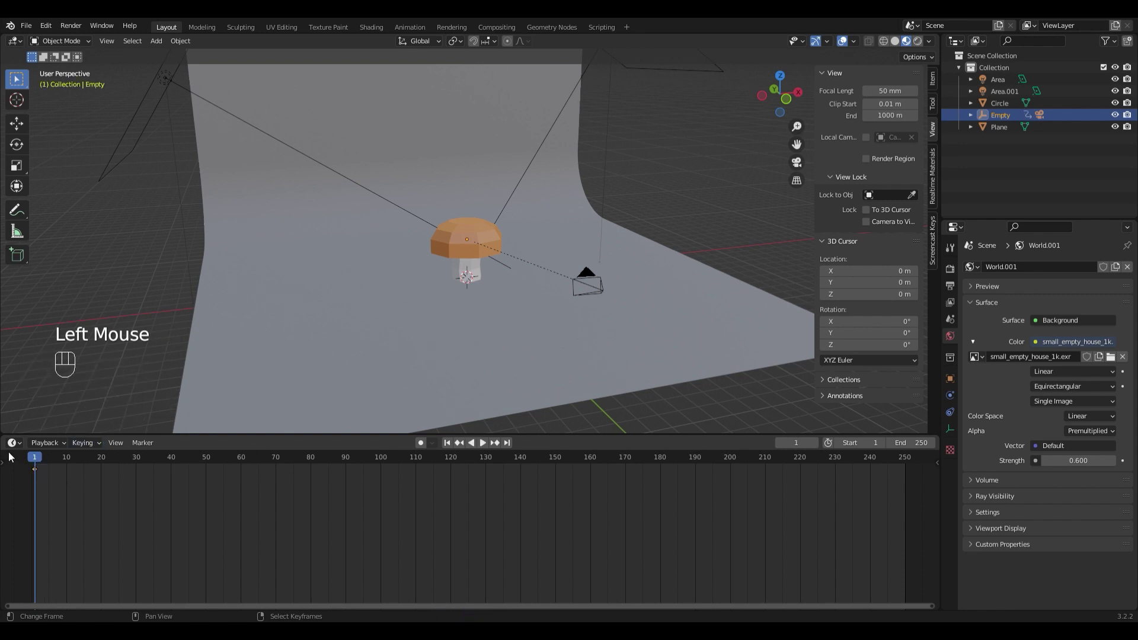
At frame 100, view through the camera and slightly rescale the Empty.
drag(37, 457, 380, 456)
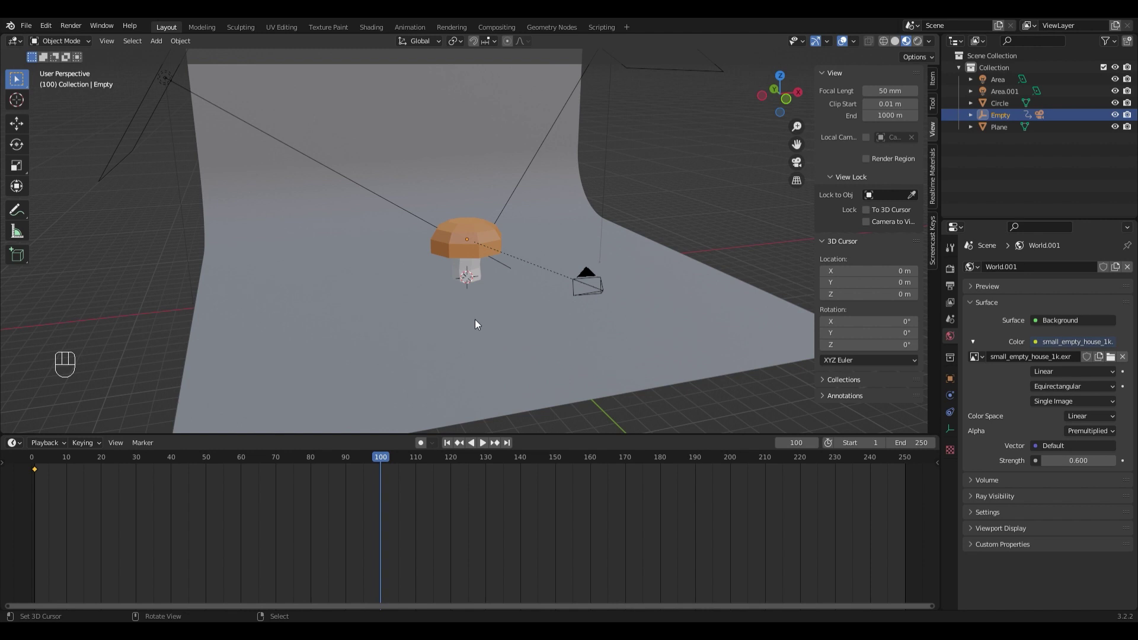
key(KP_0)
scroll(474, 308, up, 3)
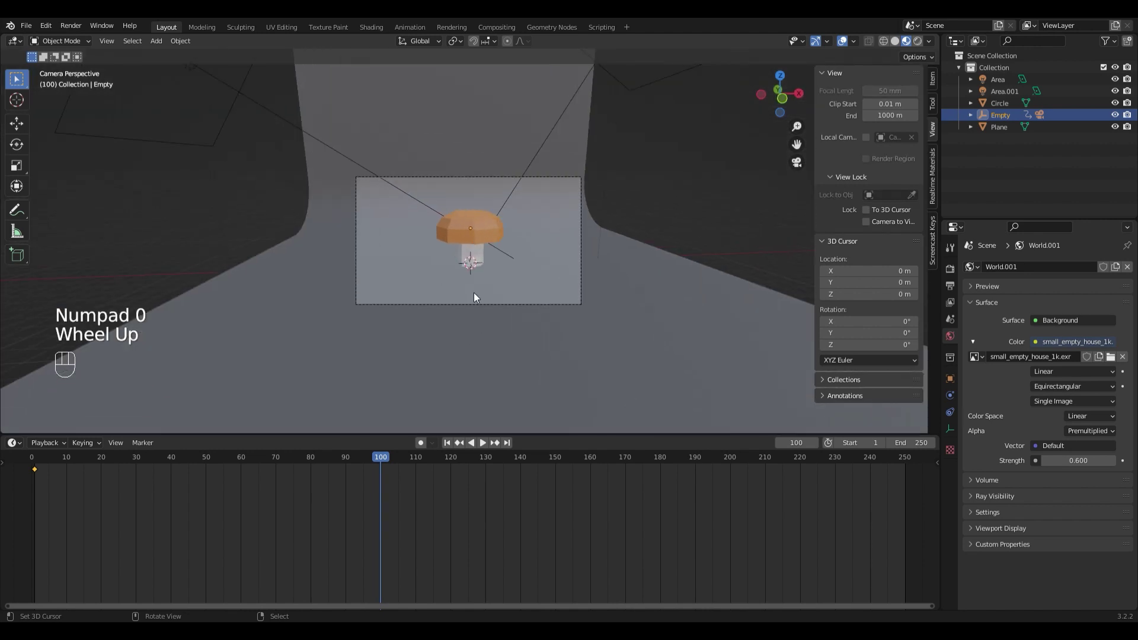
scroll(664, 255, down, 3)
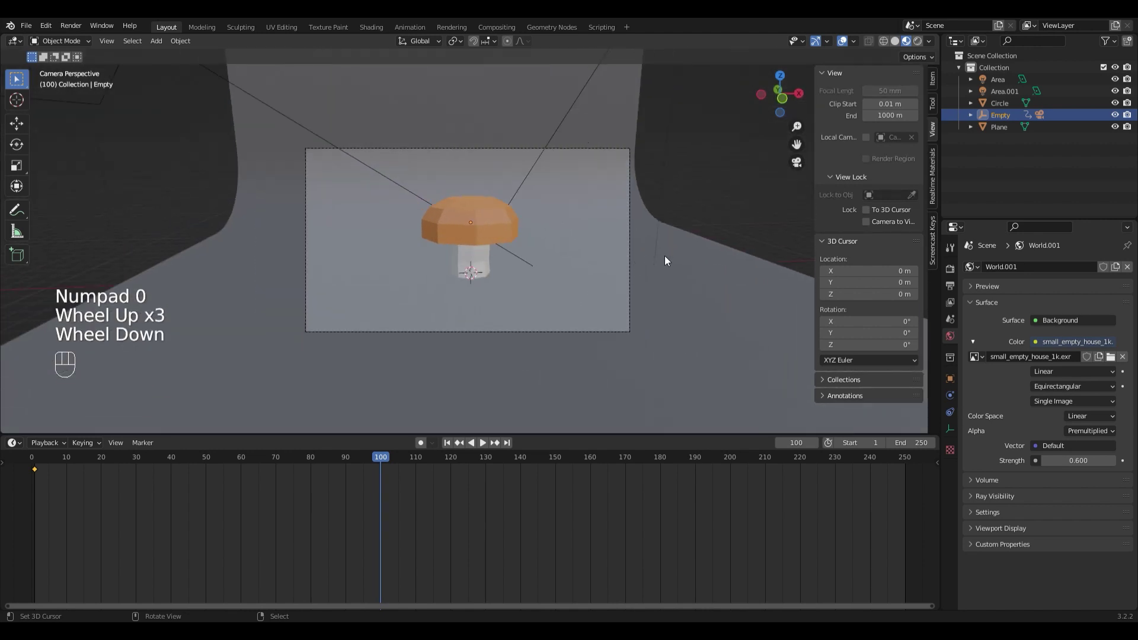
scroll(681, 254, down, 1)
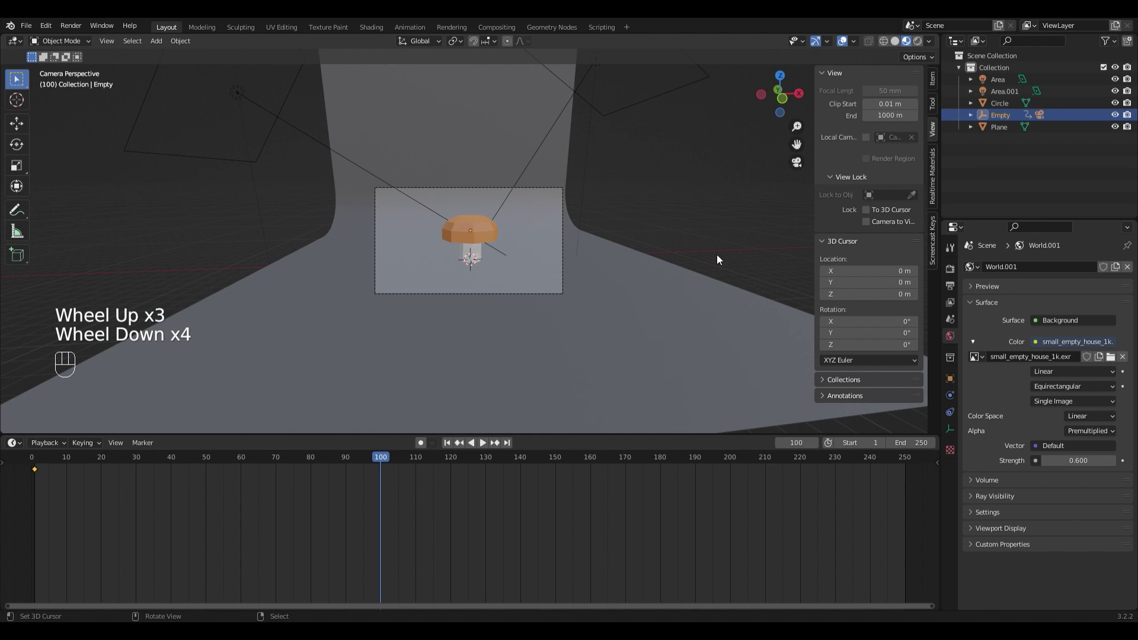
key(r)
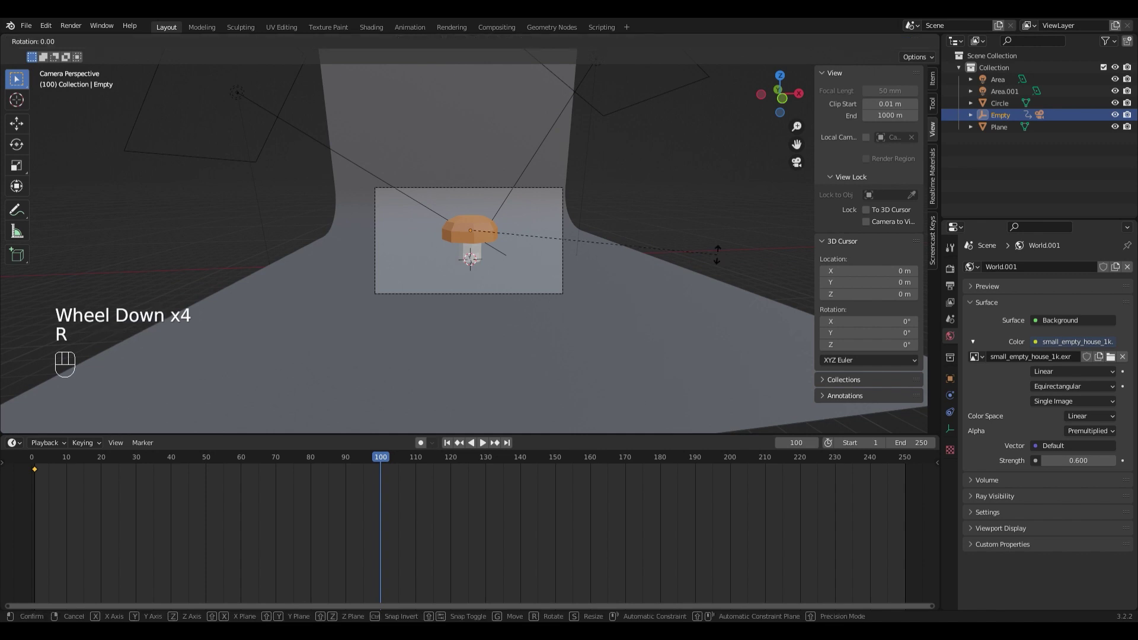
key(z)
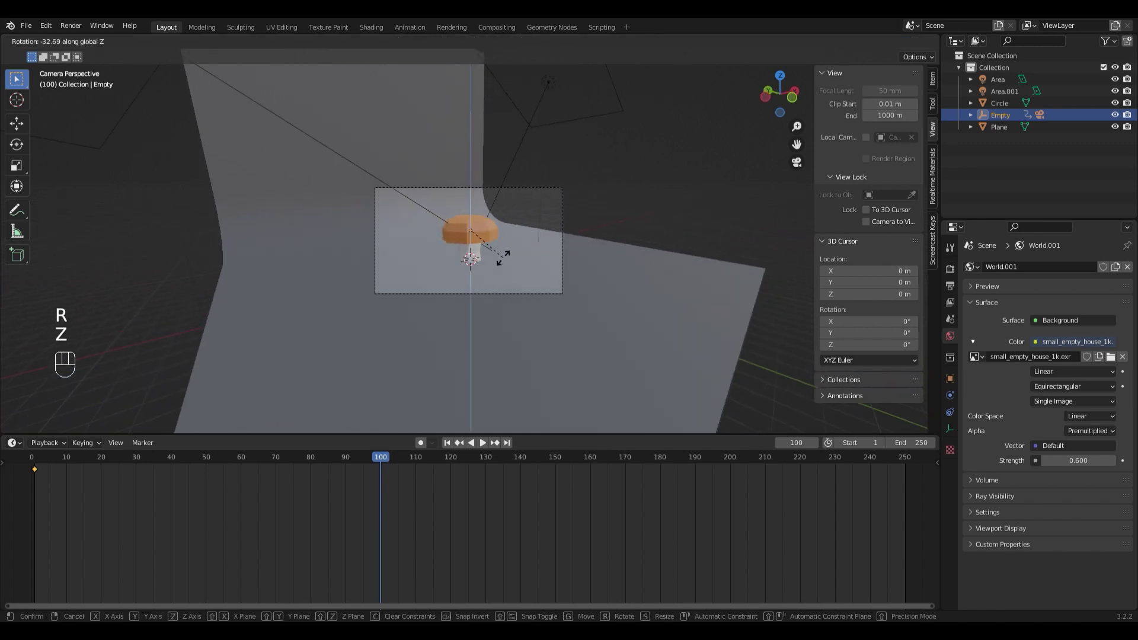
click(678, 208)
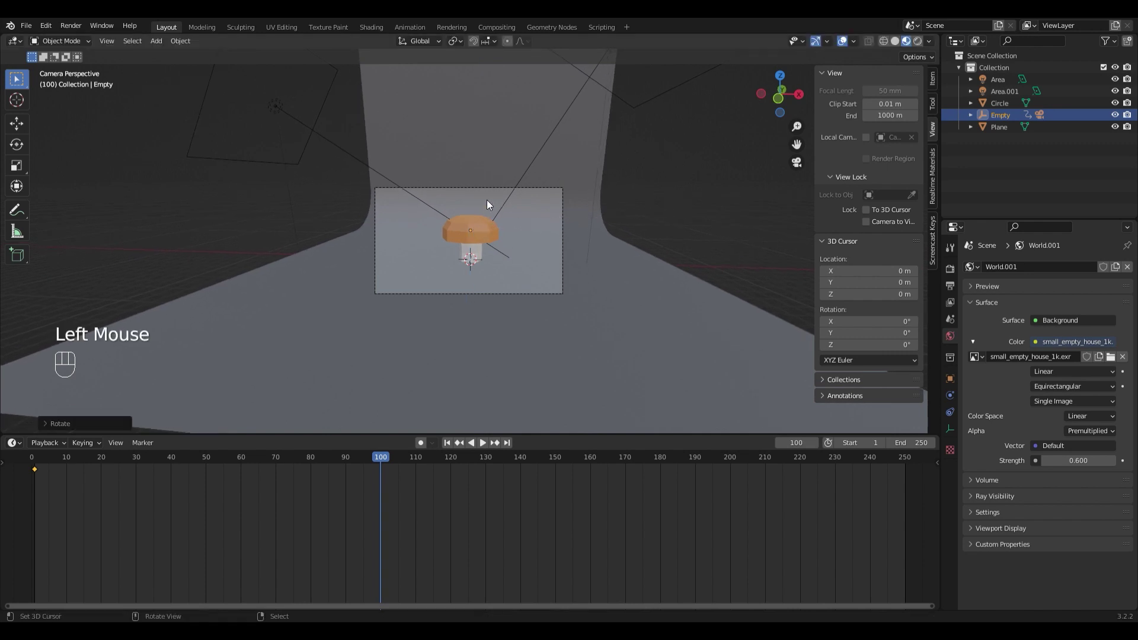
key(ctrl+z)
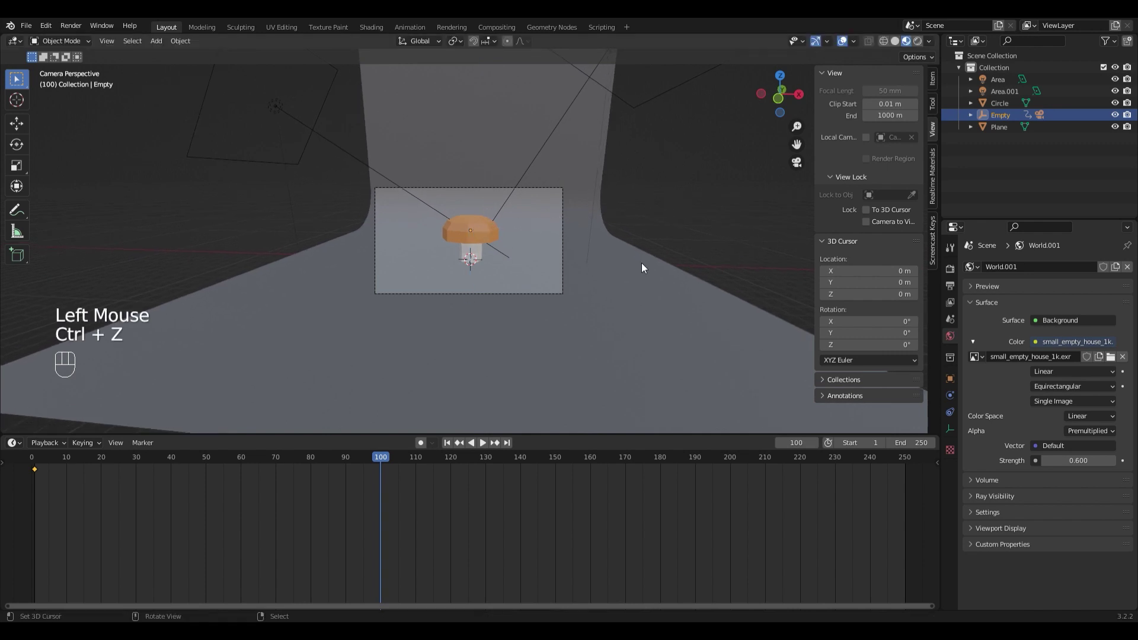
key(s)
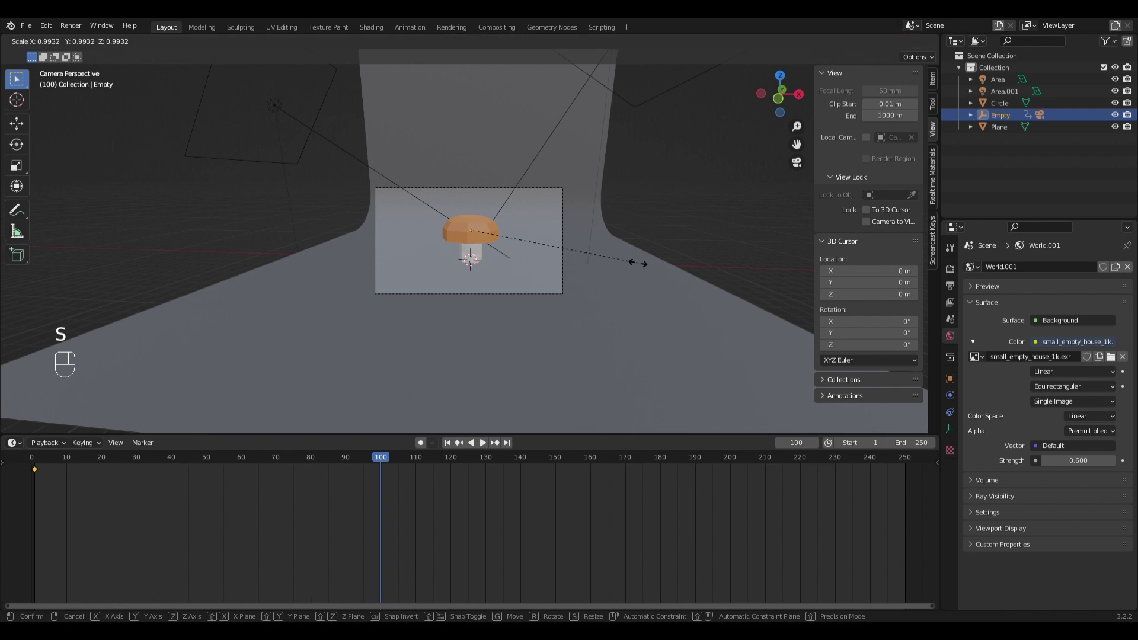
click(587, 272)
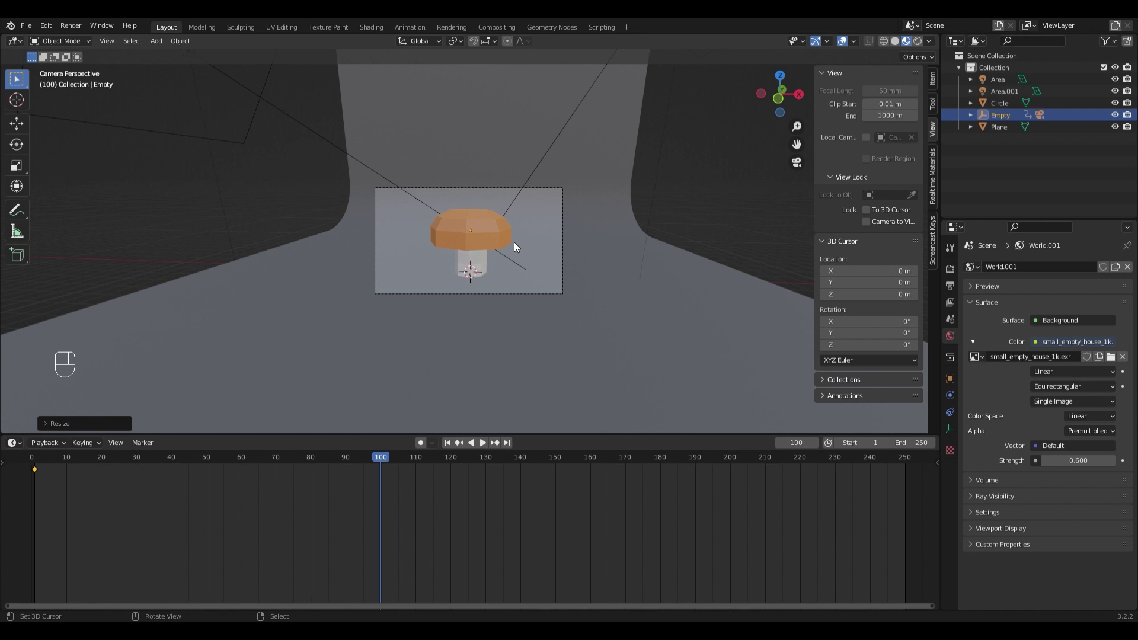
Tilt the Empty around its local X axis to raise the camera's angle.
key(r)
key(x)
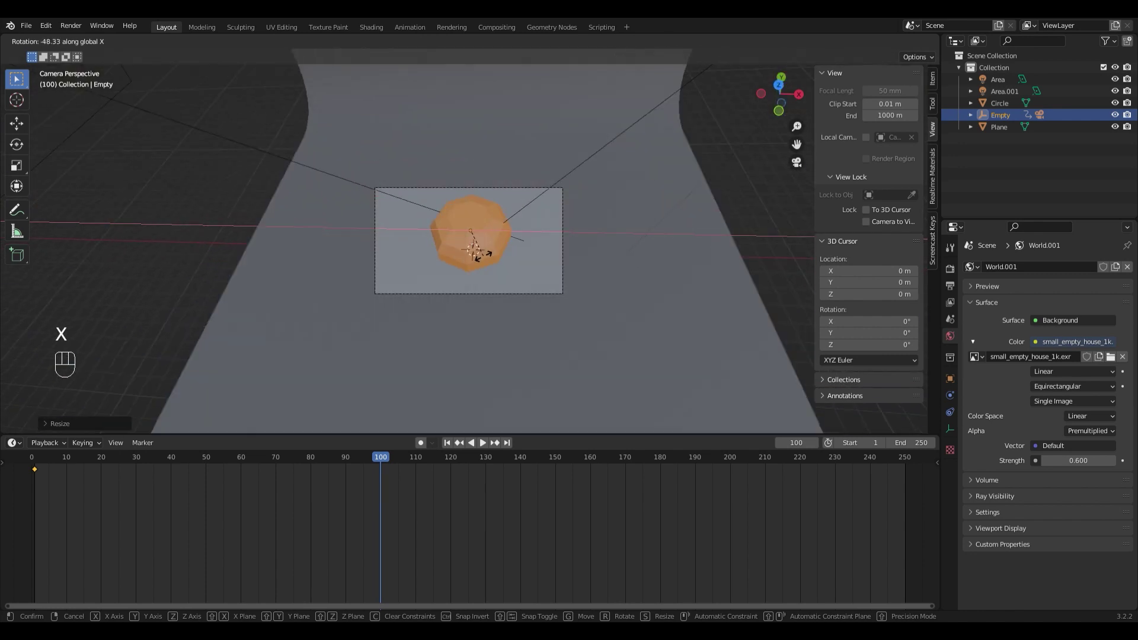
click(539, 245)
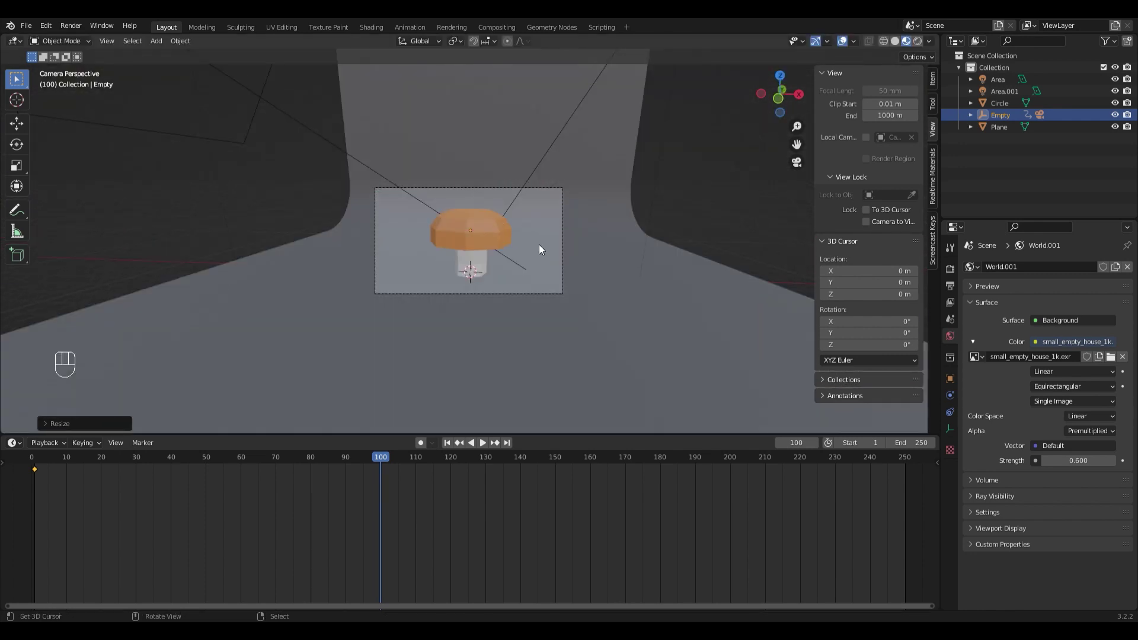
key(x)
key(x)
key(Escape)
key(r)
key(x)
key(x)
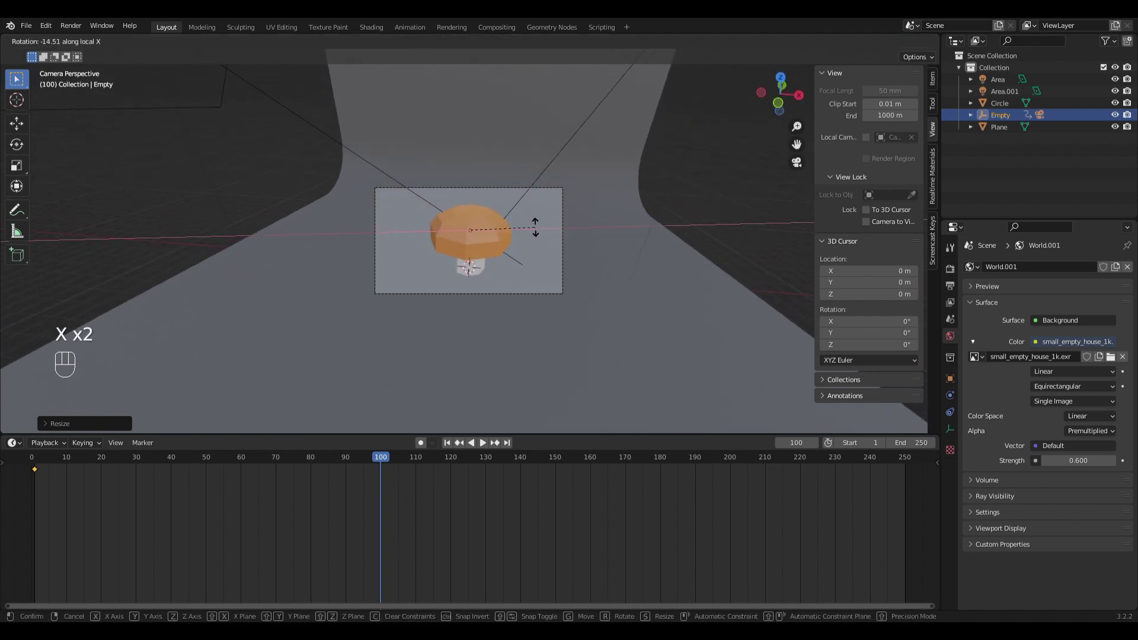
click(535, 232)
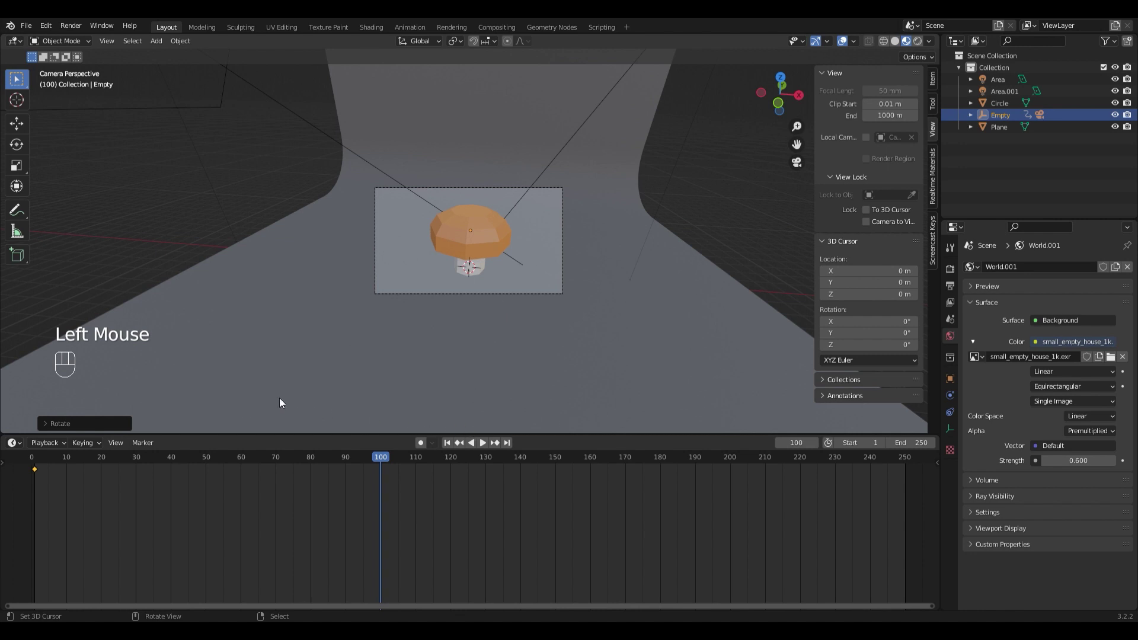
Key the Empty's location, rotation and scale at frame 100, then scrub back to preview the orbit.
click(88, 444)
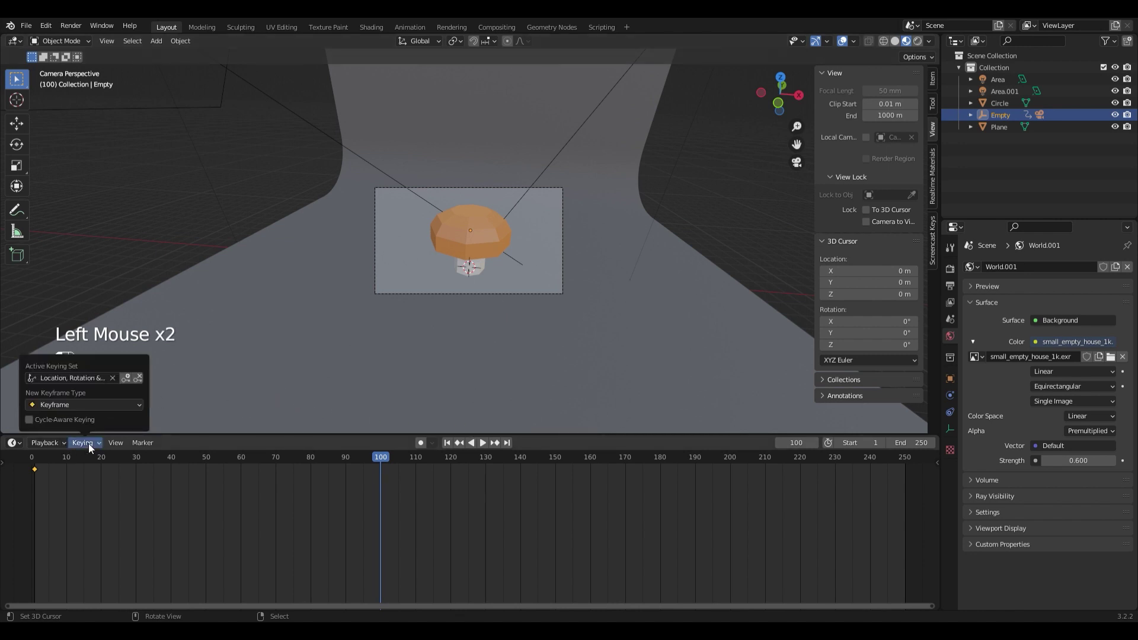
click(127, 378)
mouse_move(380, 463)
mouse_down()
mouse_move(39, 476)
mouse_move(381, 479)
mouse_up()
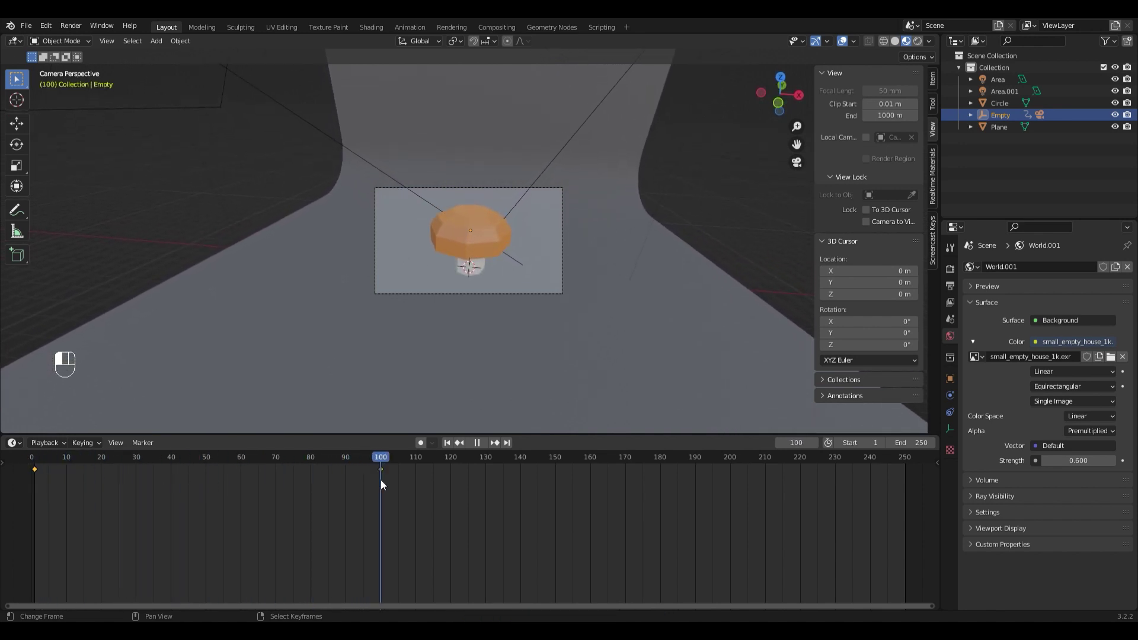
click(949, 270)
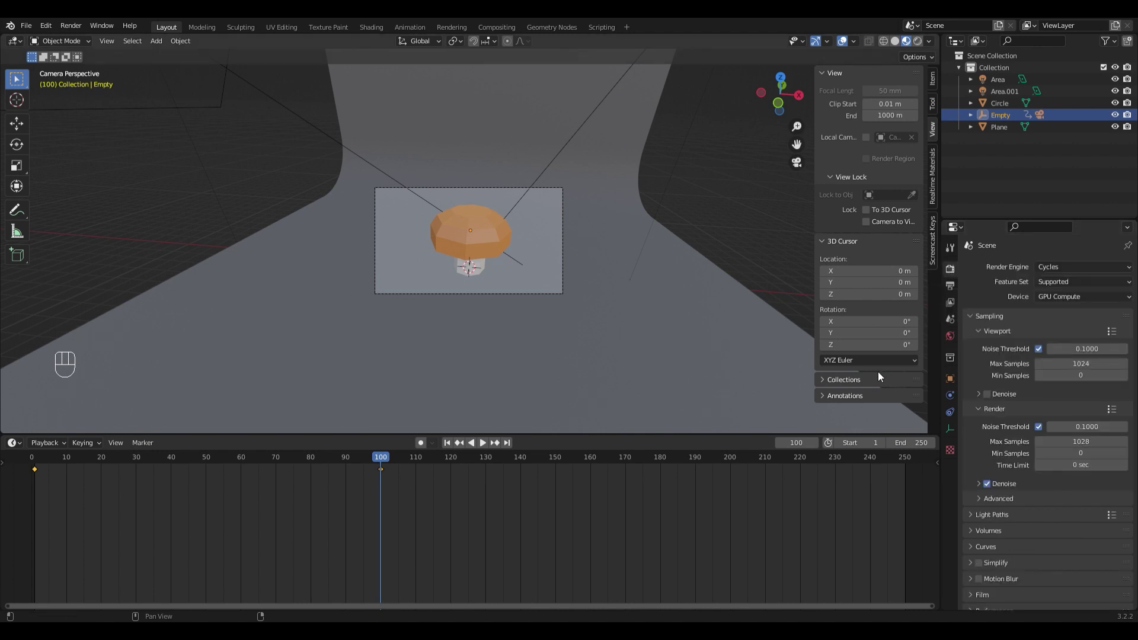
Set the output file format to AVI JPEG with video quality 91%.
click(949, 286)
scroll(1024, 322, down, 3)
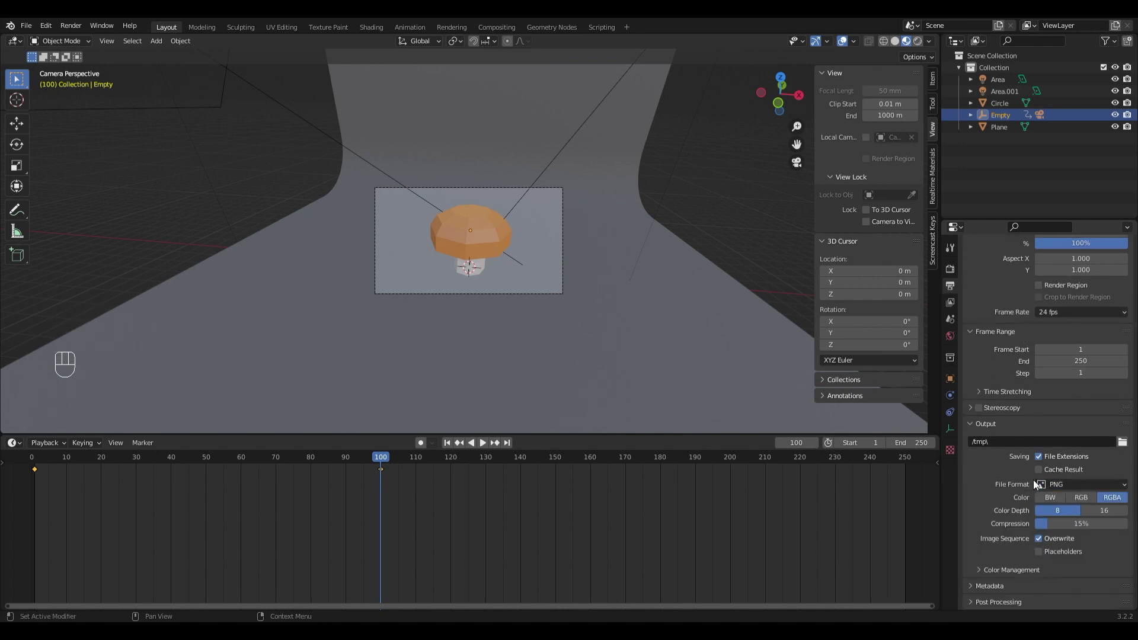
click(1059, 485)
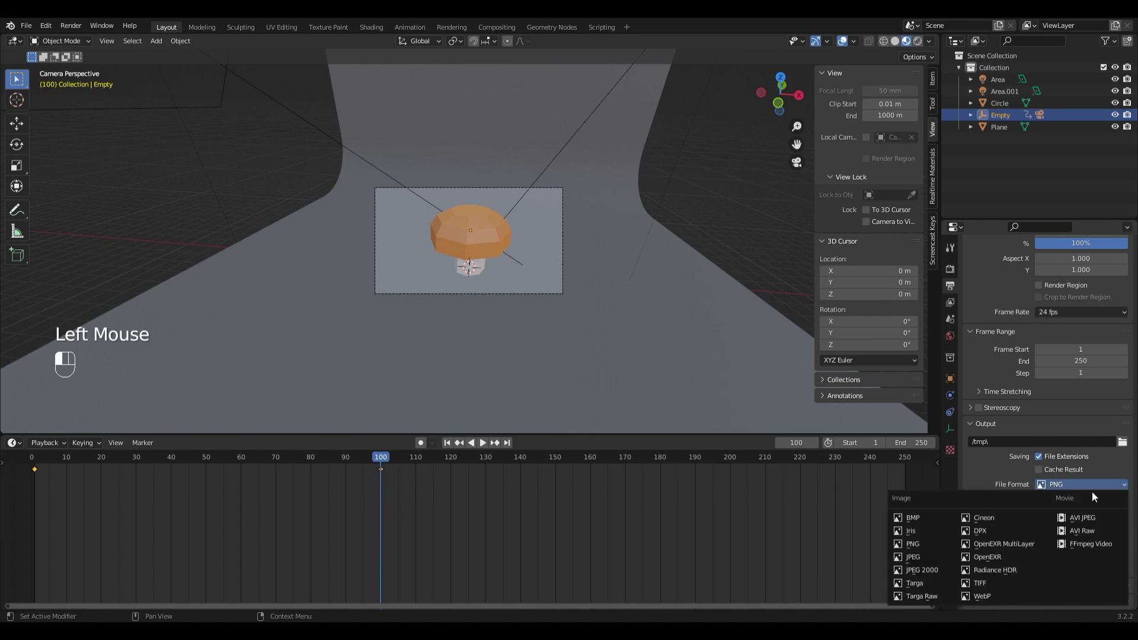
click(1084, 518)
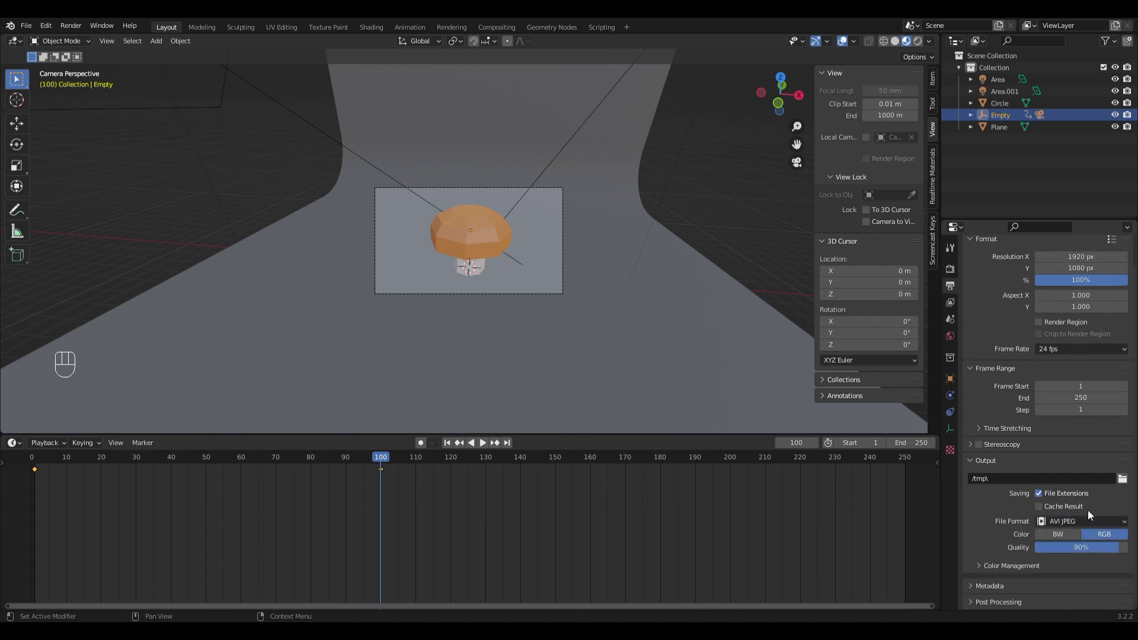
click(1101, 553)
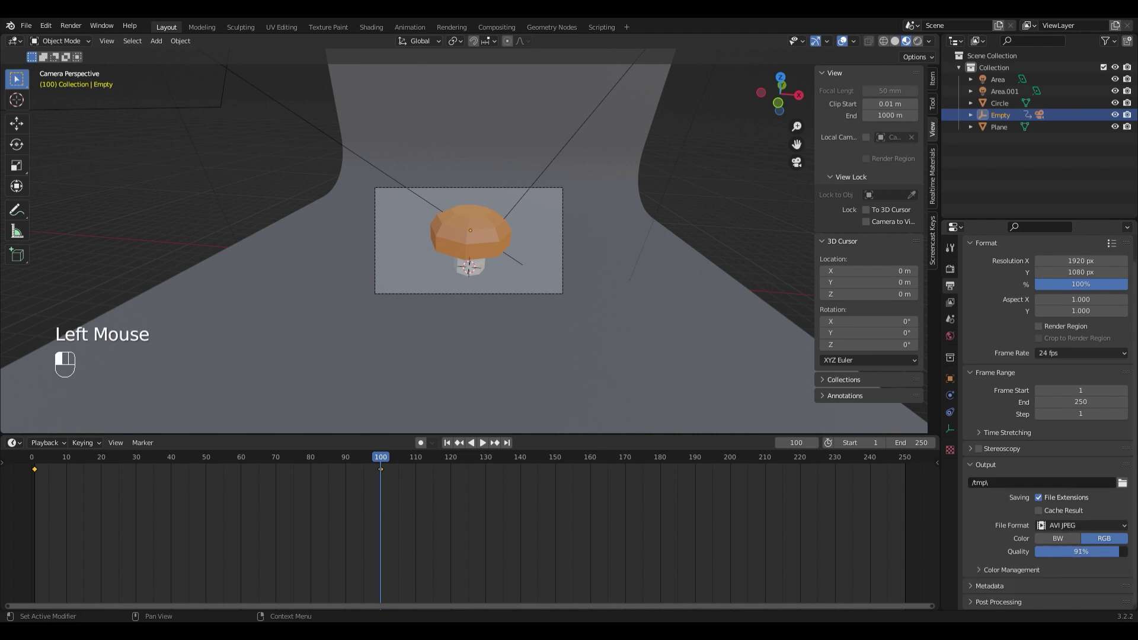
Set the Filmic colour management Look to Medium High Contrast in the Render properties.
click(951, 270)
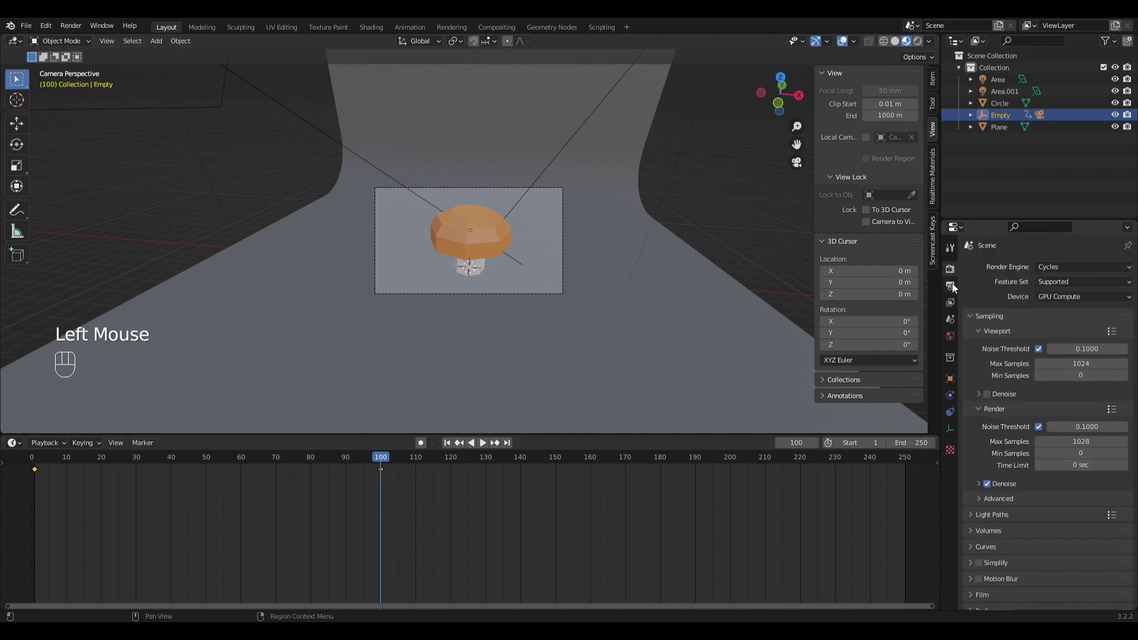
click(952, 286)
click(950, 270)
scroll(994, 291, down, 4)
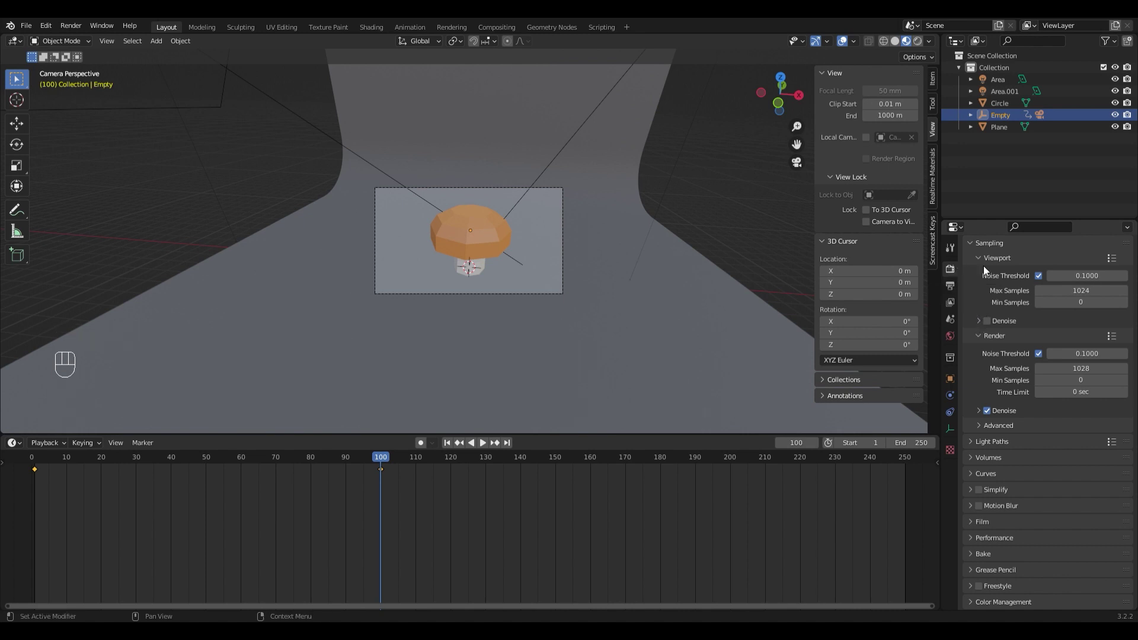
scroll(980, 479, up, 1)
double_click(980, 474)
scroll(980, 479, down, 1)
scroll(980, 479, down, 1)
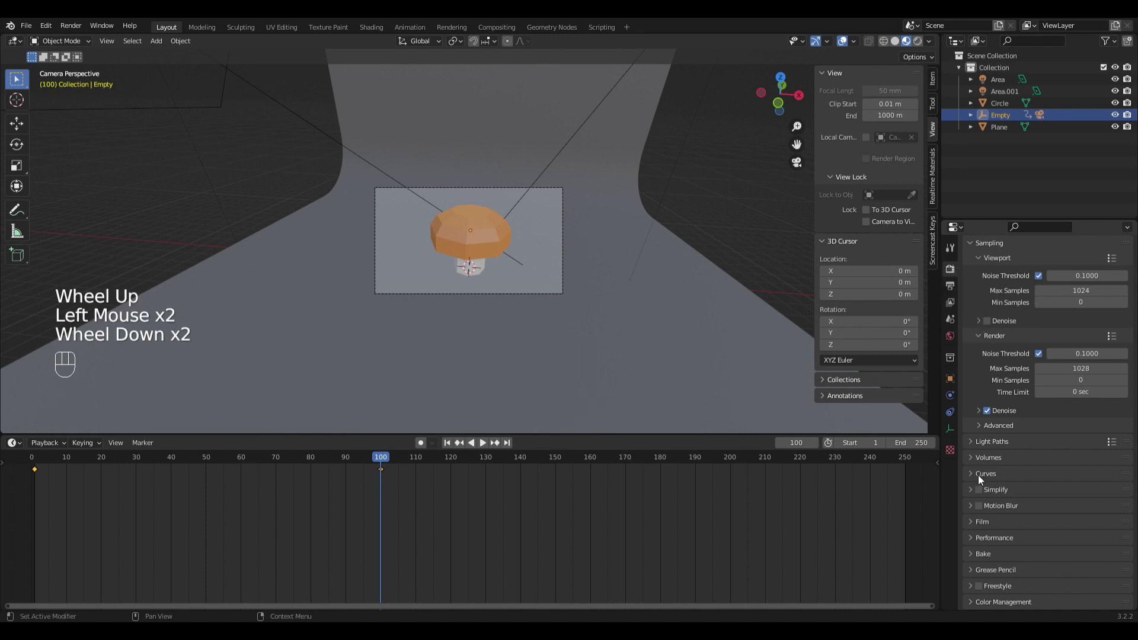
click(1023, 602)
scroll(990, 599, down, 5)
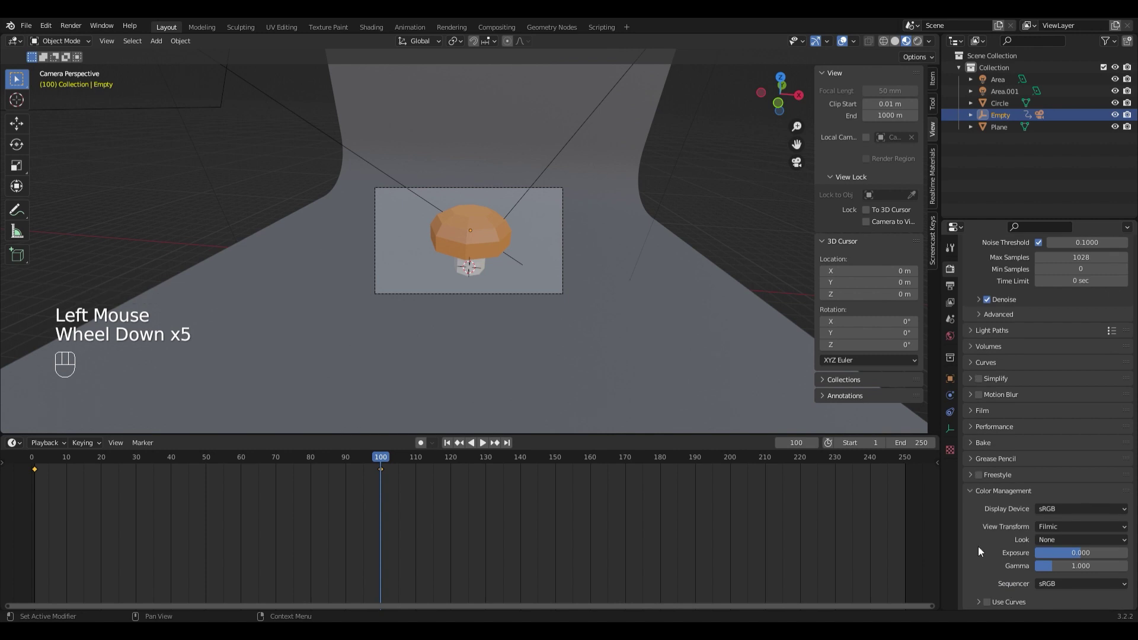
click(1055, 540)
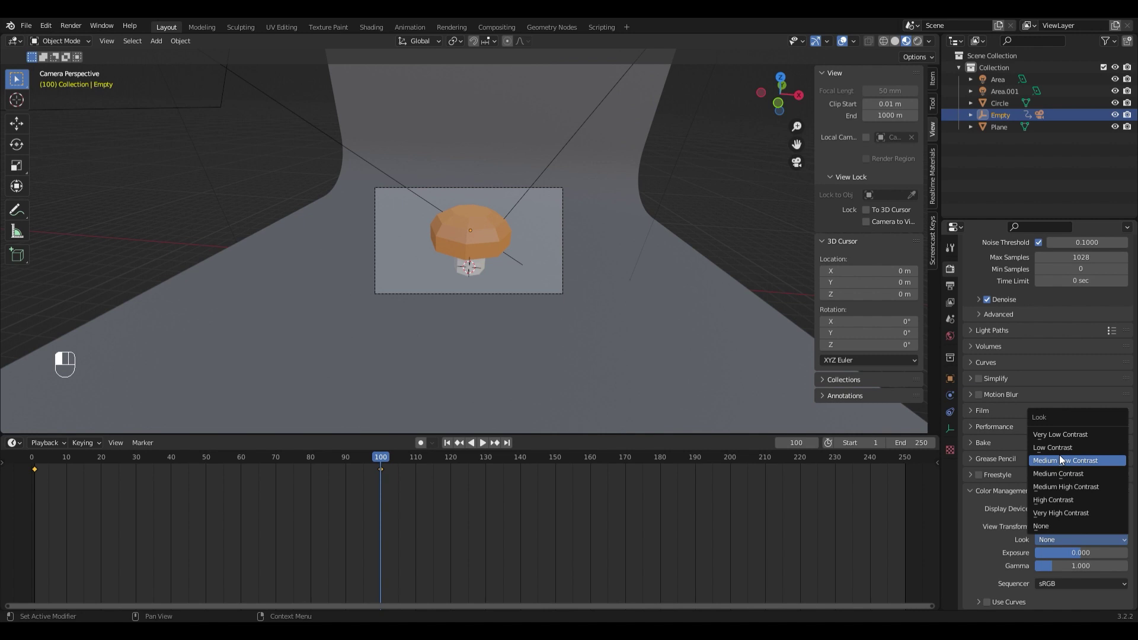
click(1057, 486)
scroll(607, 245, down, 1)
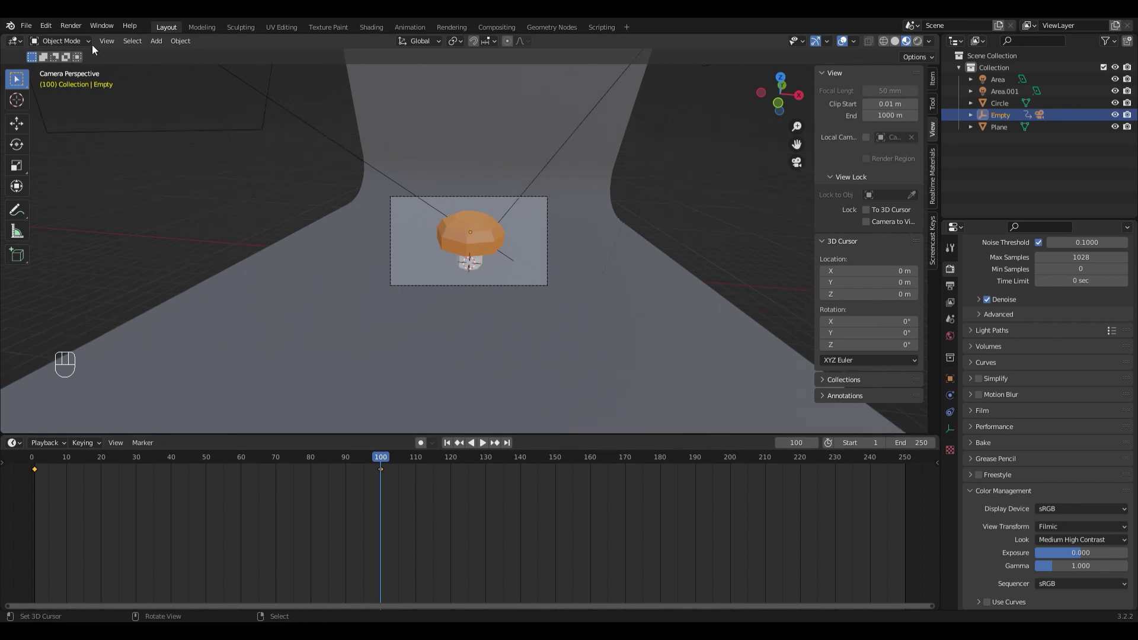
Render the frames 1–100 camera orbit using Render > Render Animation.
click(71, 26)
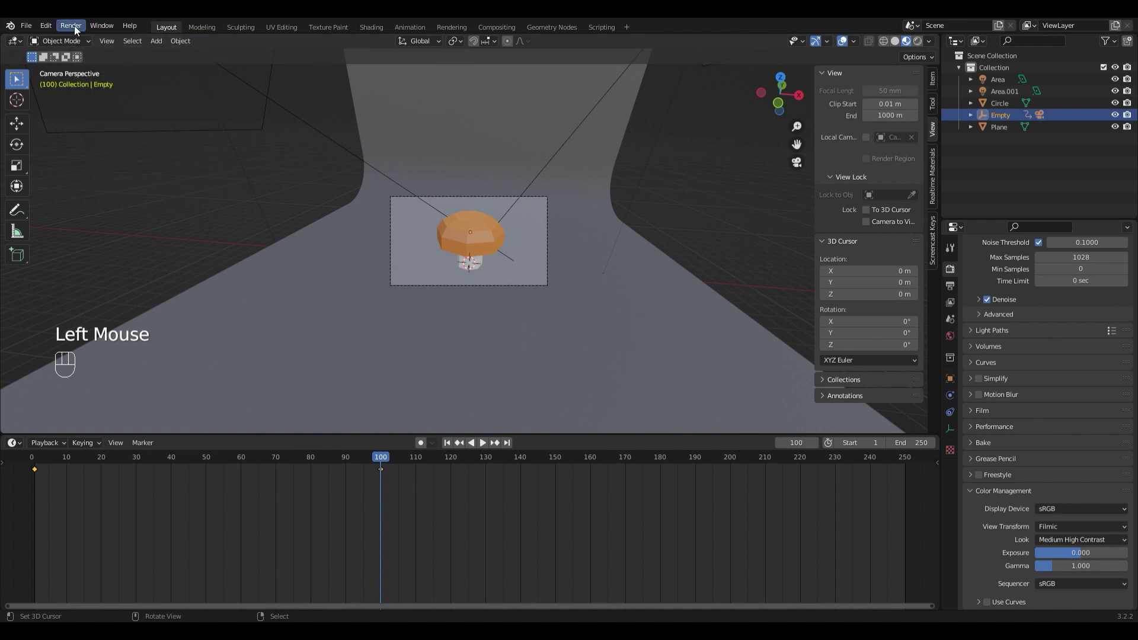
click(70, 25)
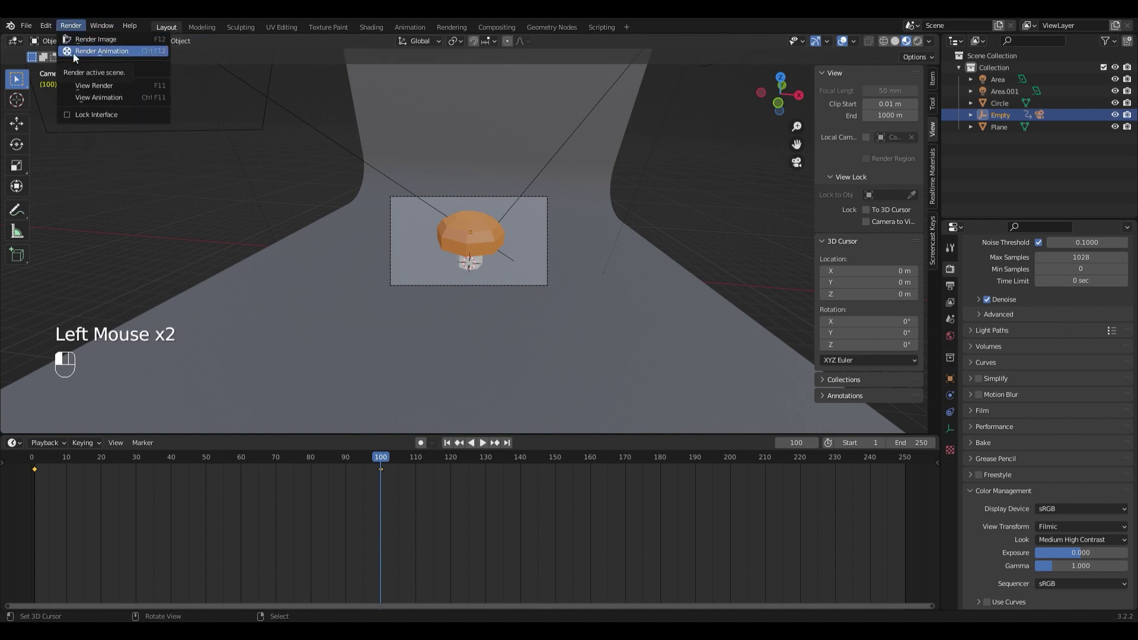